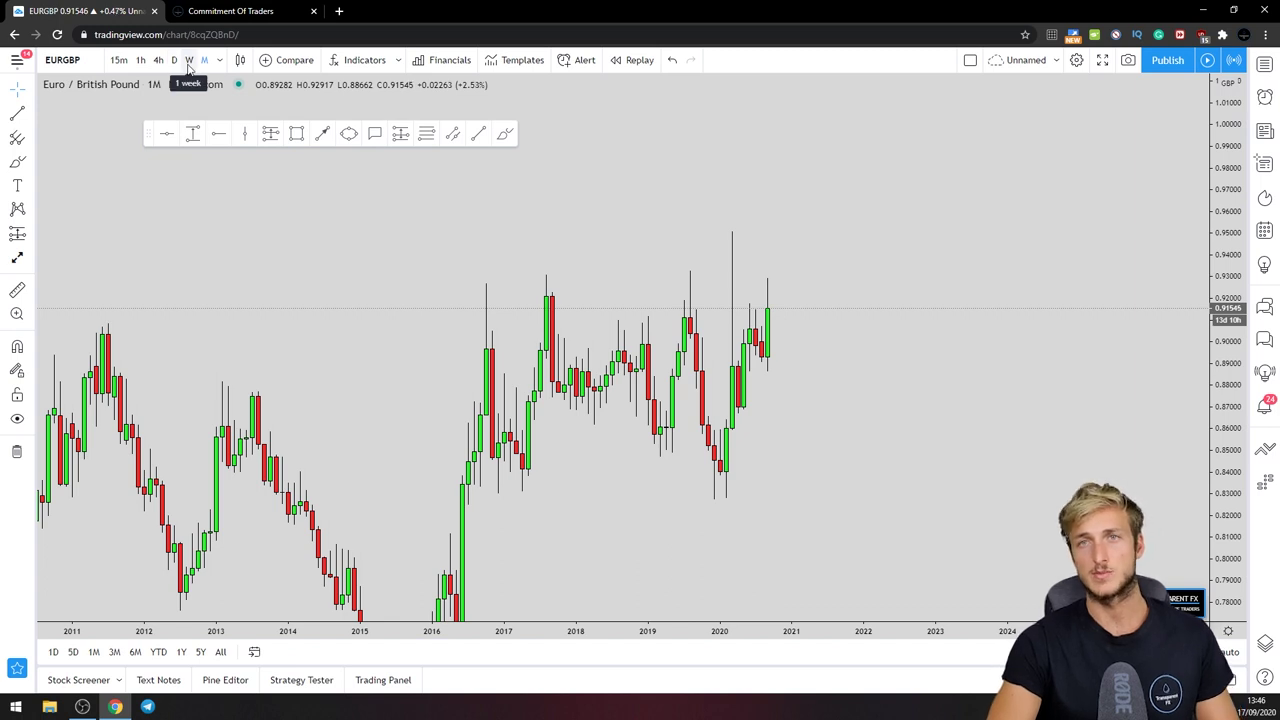
Switch to the Commitment of Traders page and unlock it by entering and submitting the site password
left_click(190, 60)
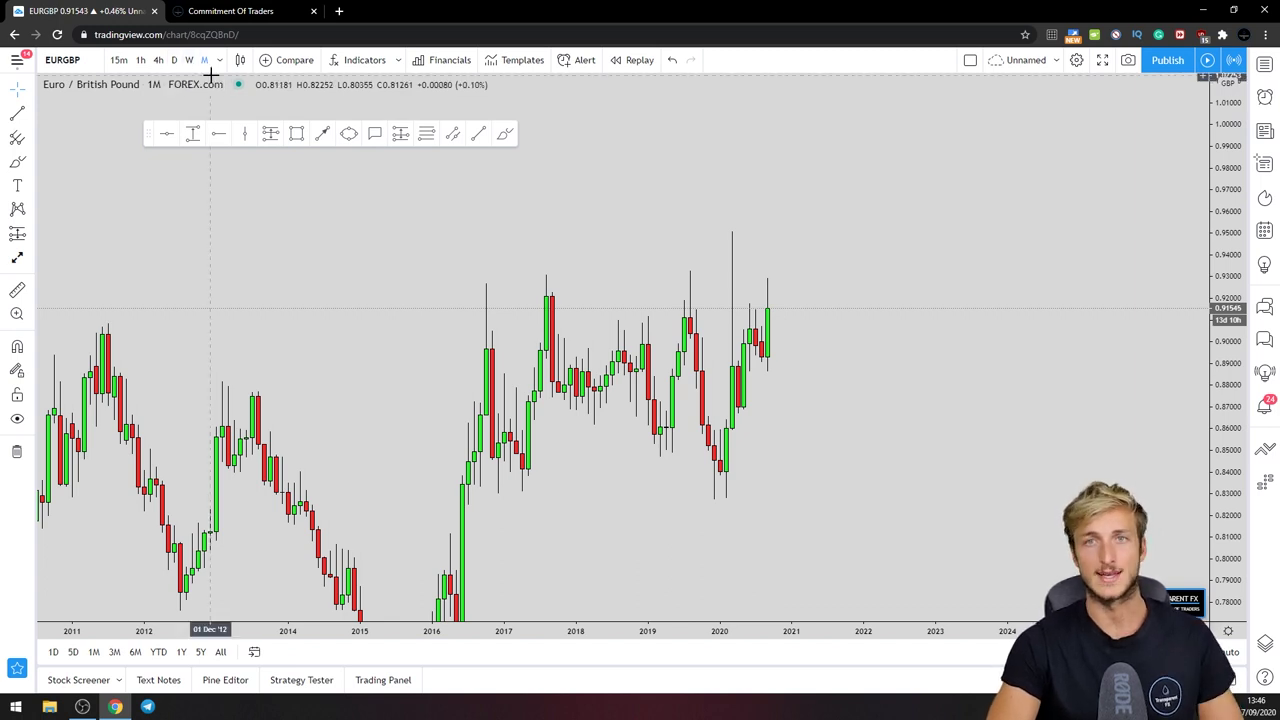
left_click(262, 12)
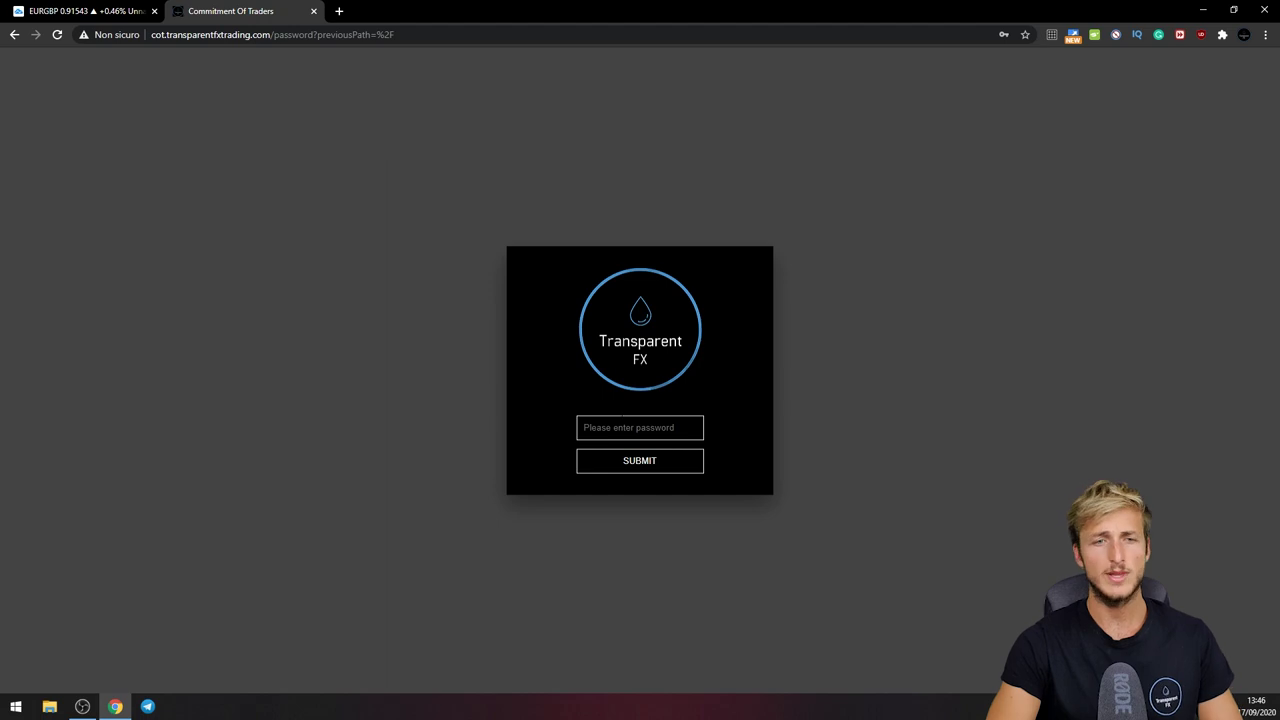
left_click(640, 427)
left_click(634, 463)
left_click(641, 465)
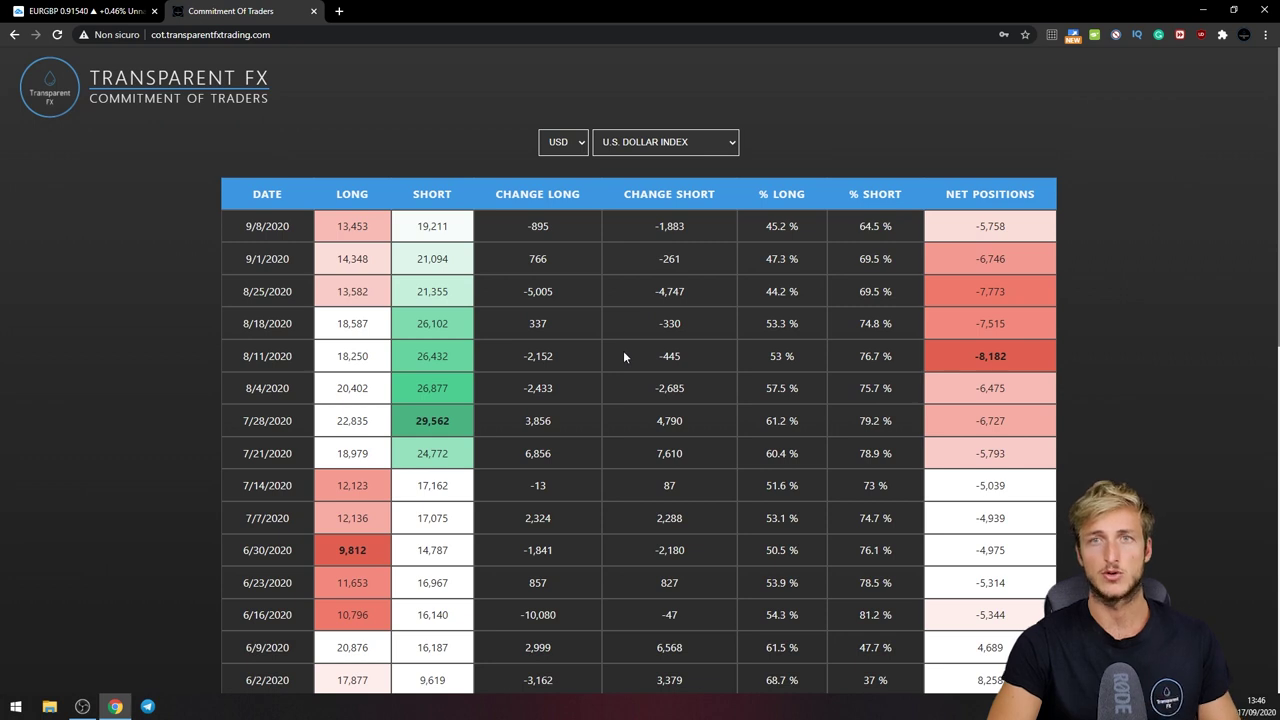
Display the Commitment of Traders table for GBP and return to the EURGBP chart
left_click(561, 145)
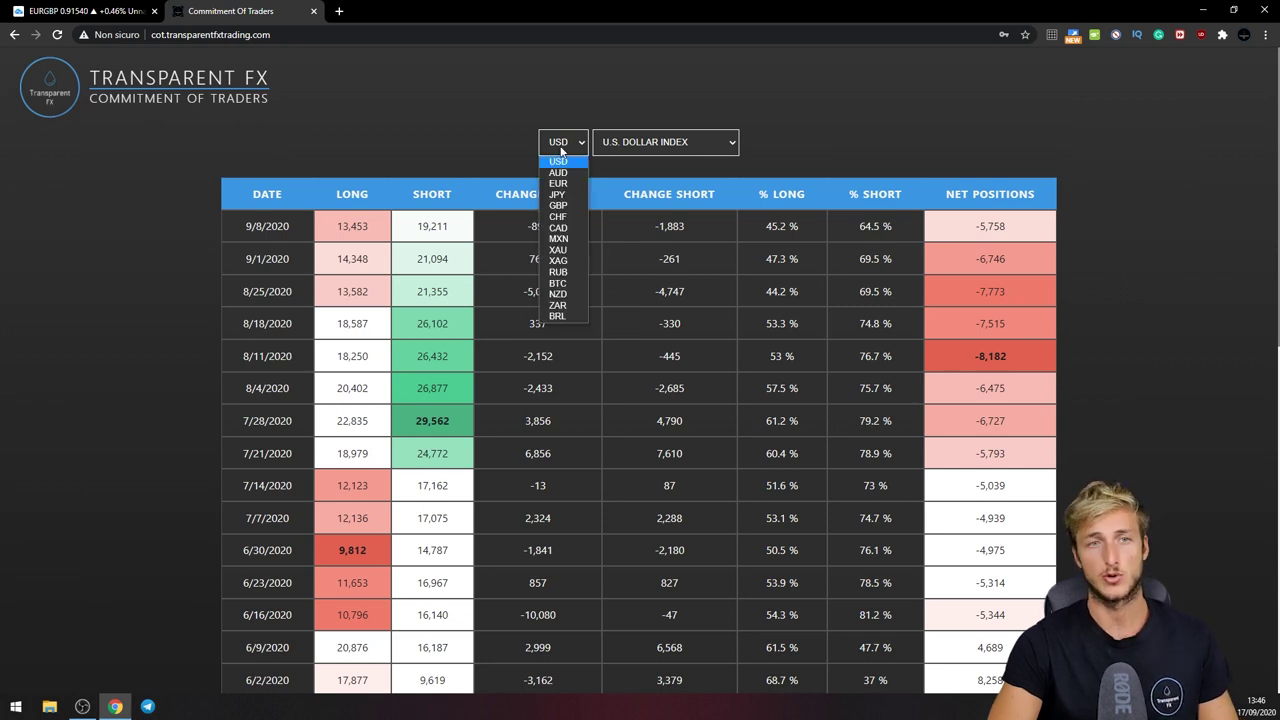
left_click(558, 205)
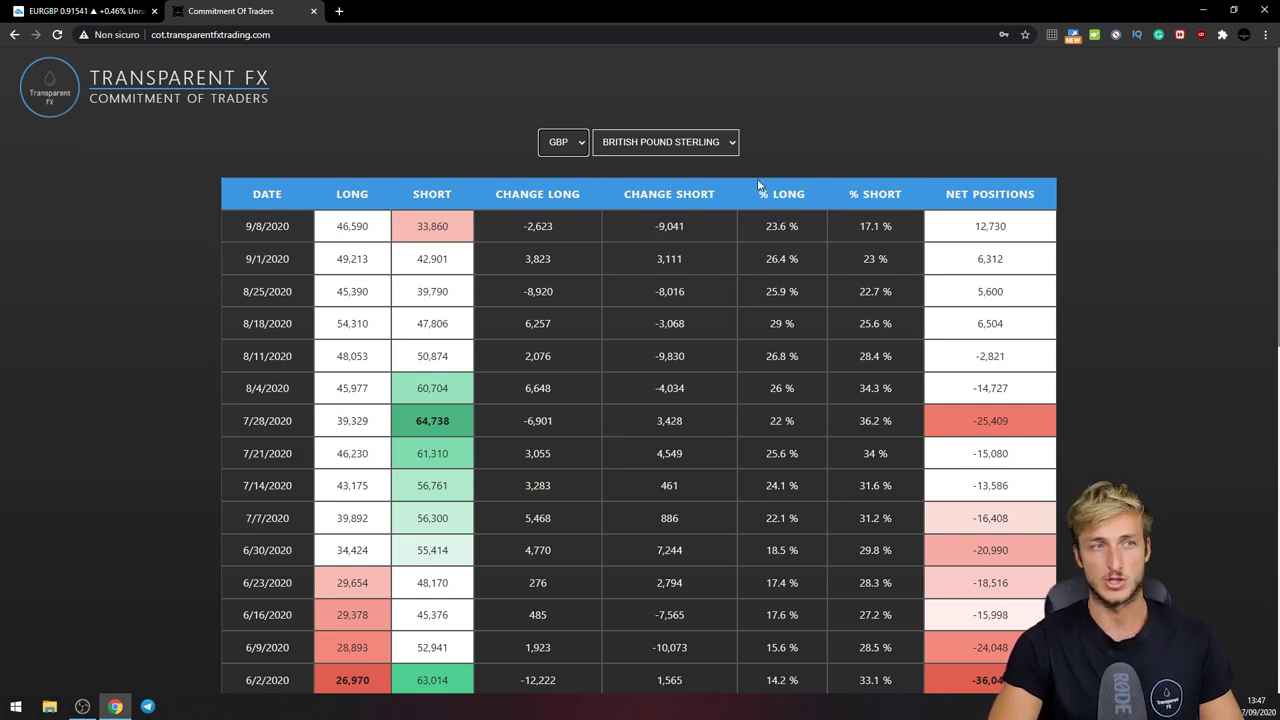
left_click(80, 11)
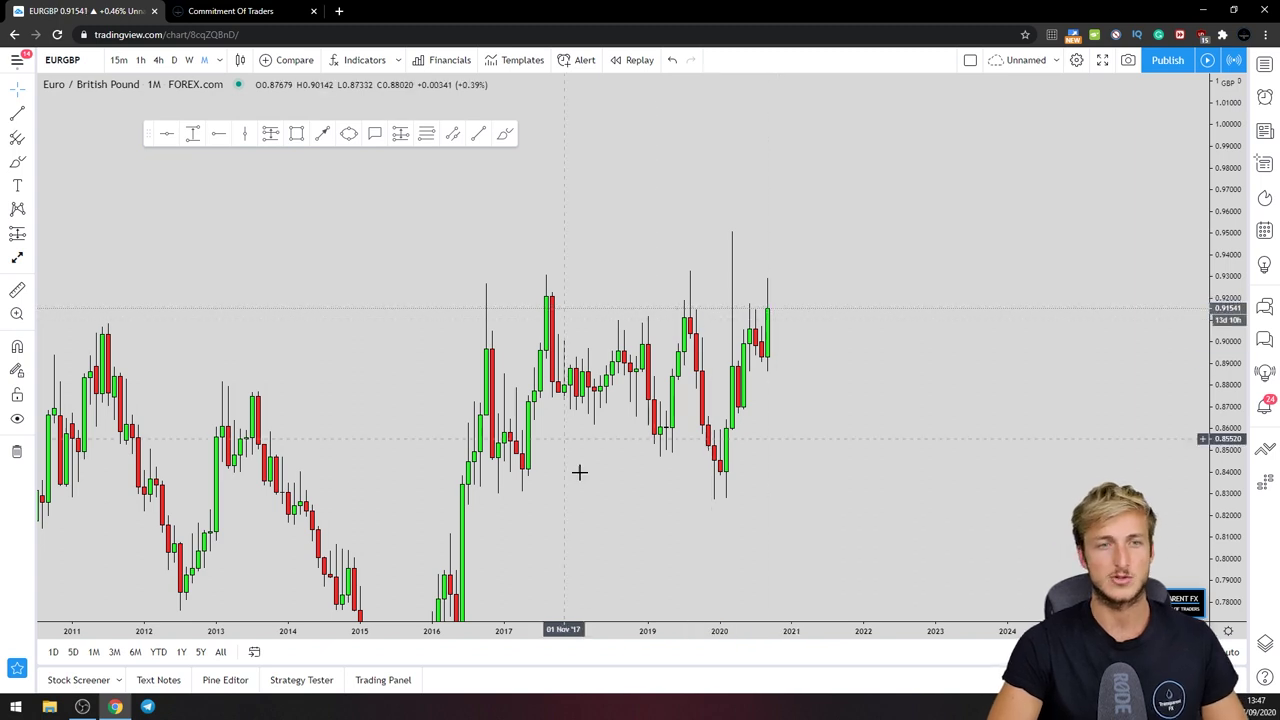
Draw a rectangle over the monthly highs between about 0.925 and 0.930, from September 2016 to mid-2022
mouse_move(600, 622)
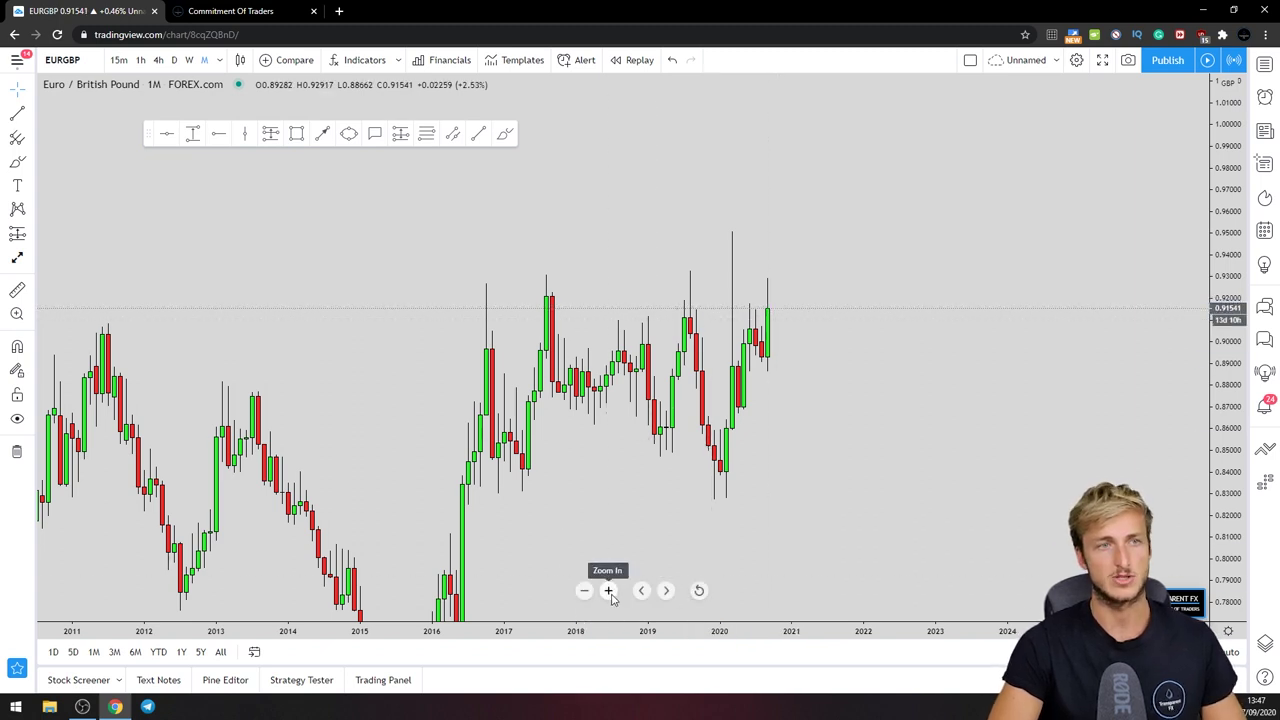
left_click(608, 591)
left_click(296, 133)
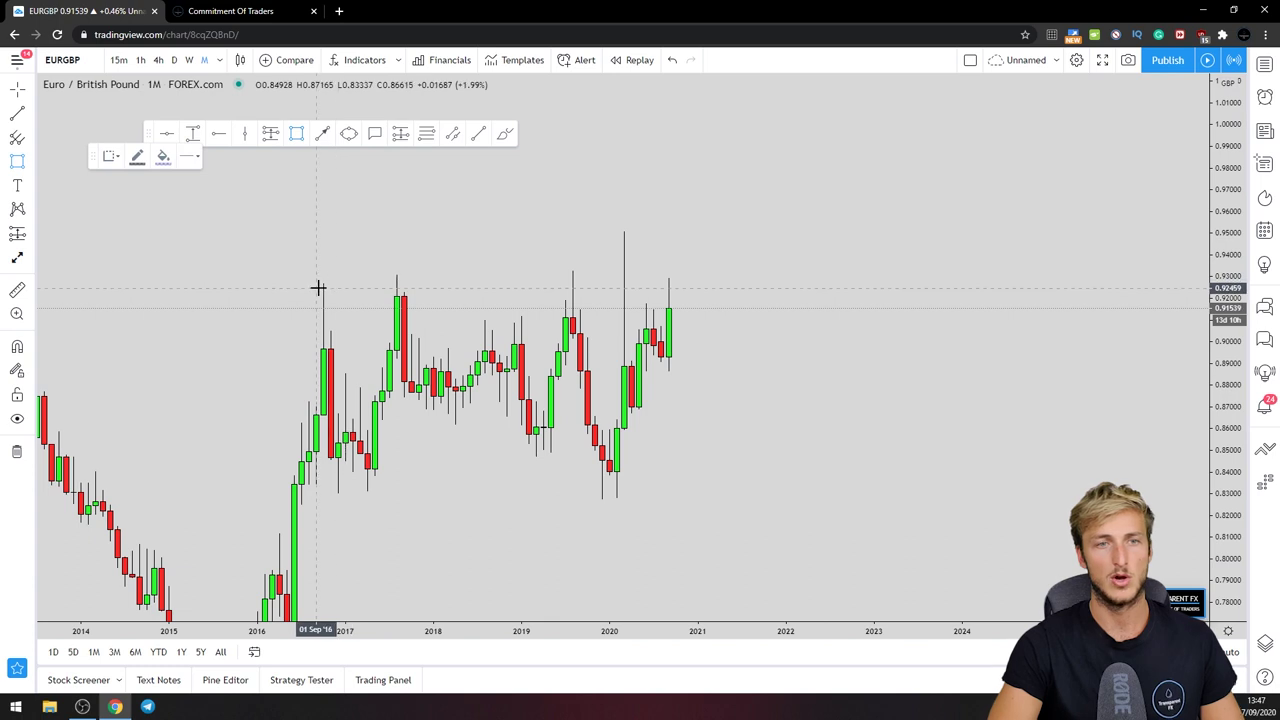
left_click_drag(318, 288, 815, 277)
left_click(851, 354)
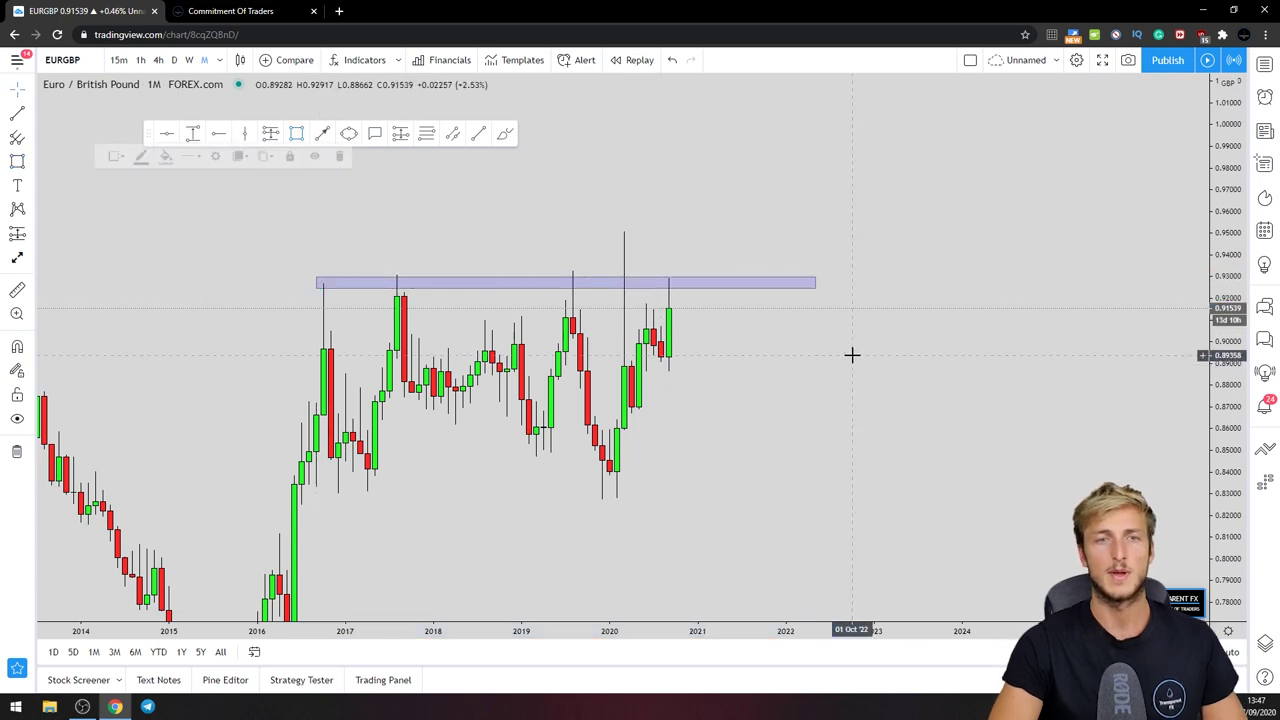
Circle each monthly high touching the rectangle with the Brush and trace the price drop following each one
left_click(506, 138)
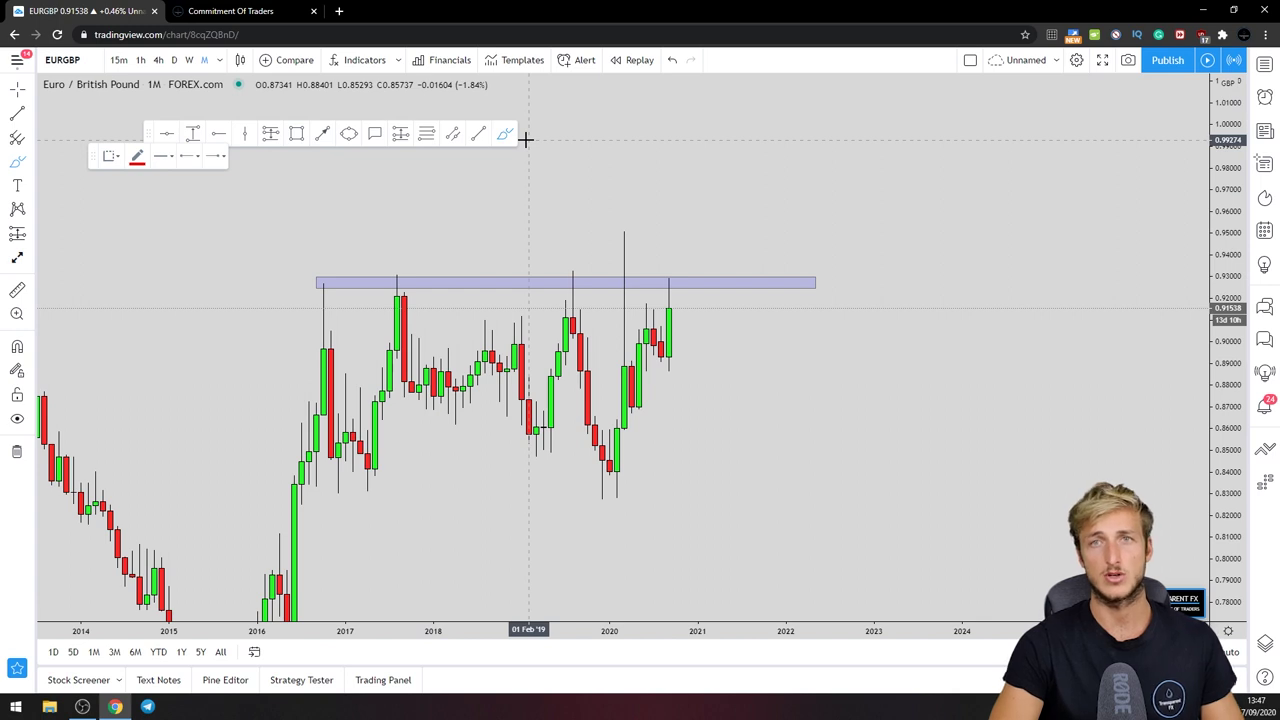
left_click(425, 274)
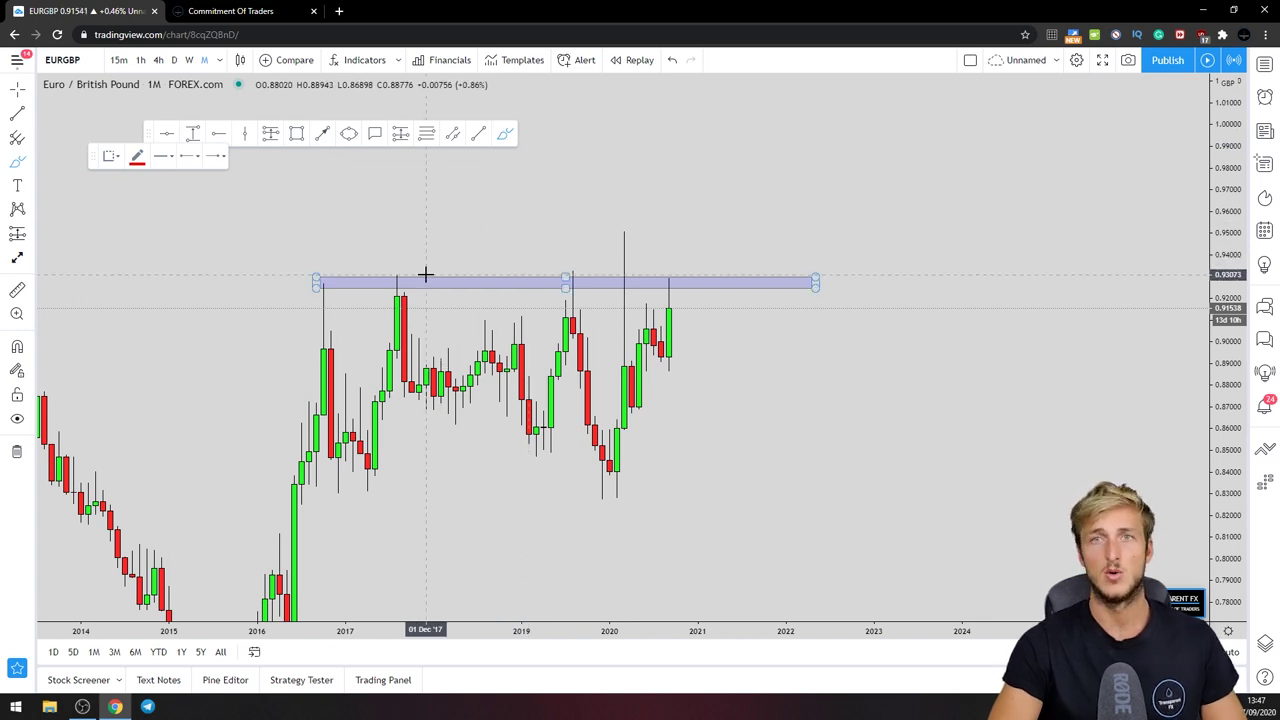
left_click_drag(314, 280, 350, 456)
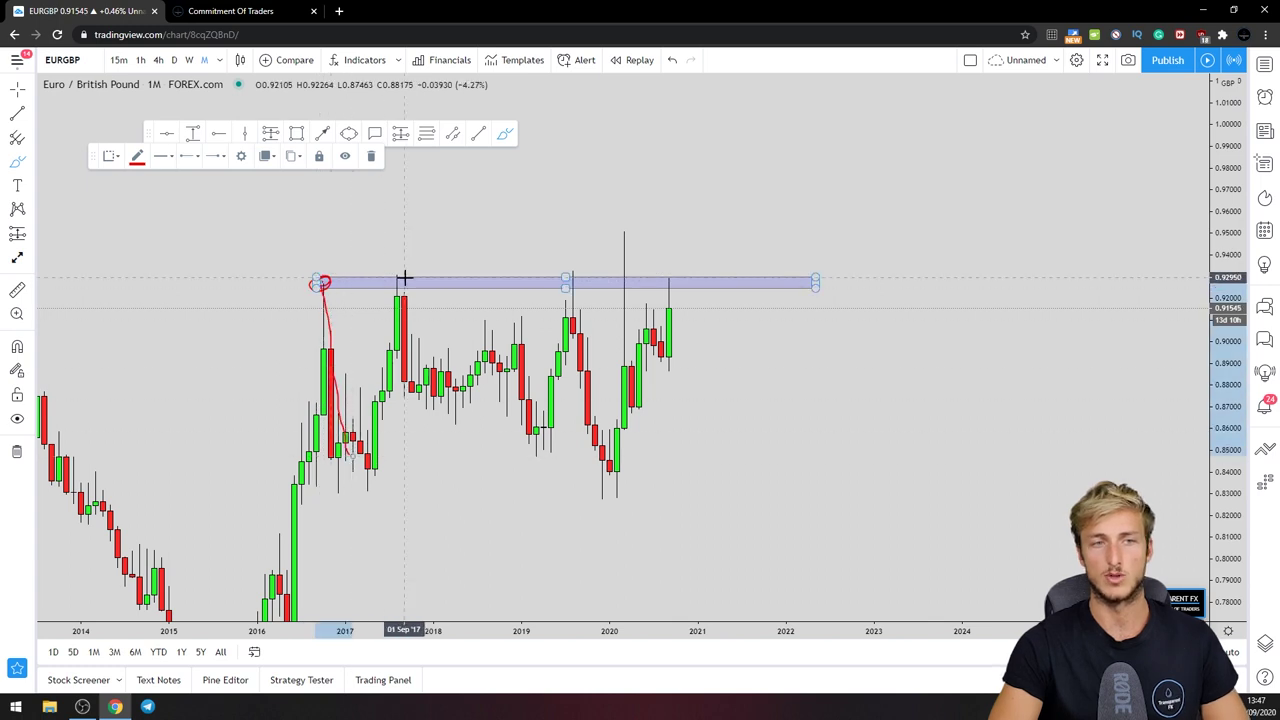
left_click_drag(389, 280, 392, 279)
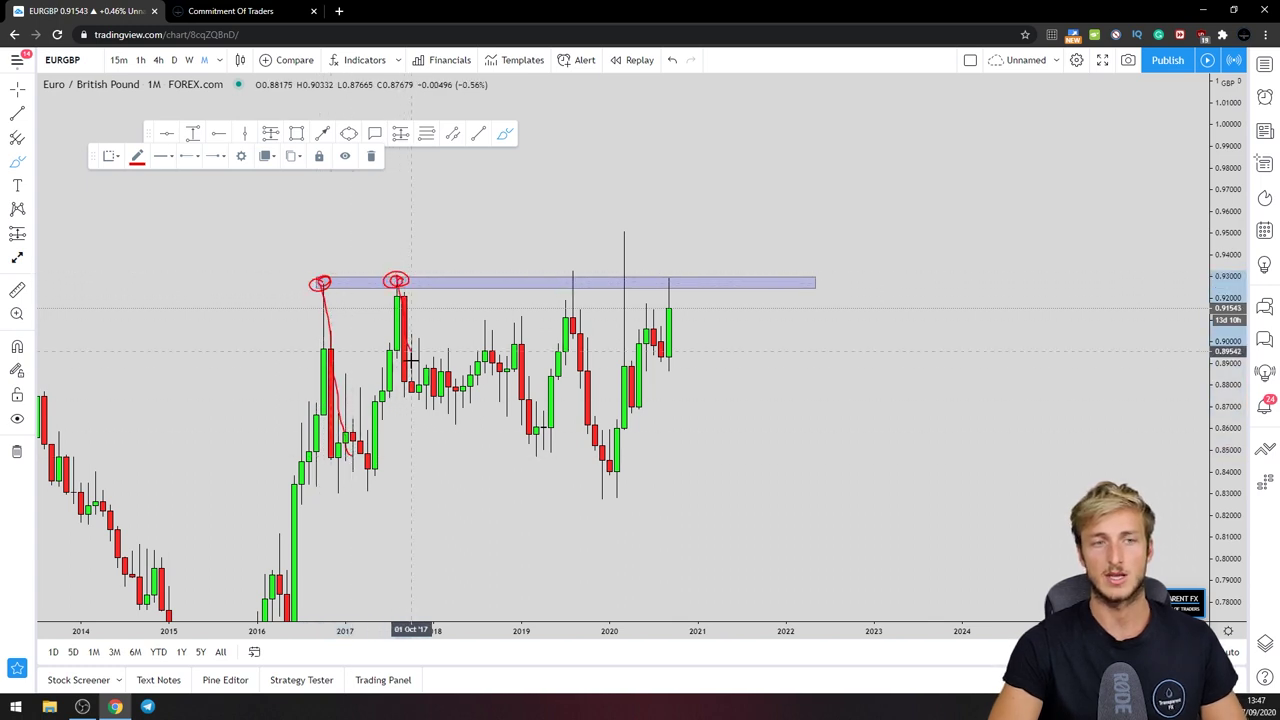
left_click_drag(411, 358, 424, 395)
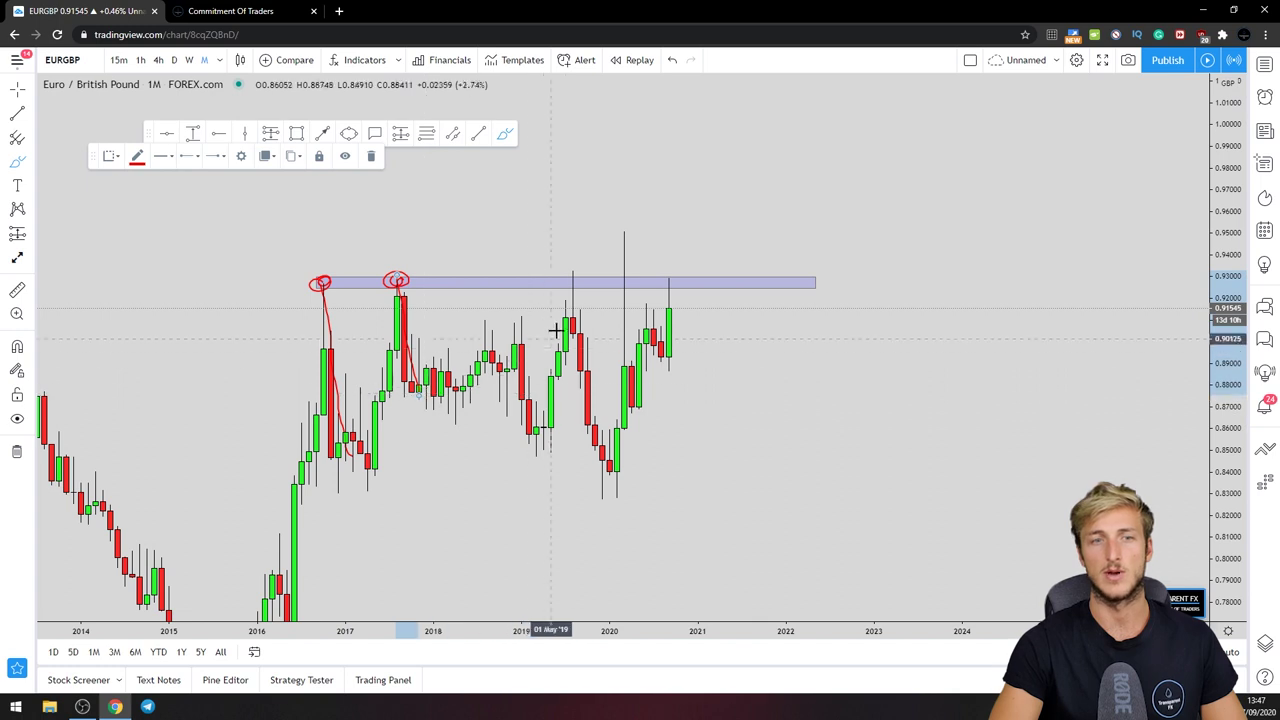
left_click_drag(580, 280, 607, 470)
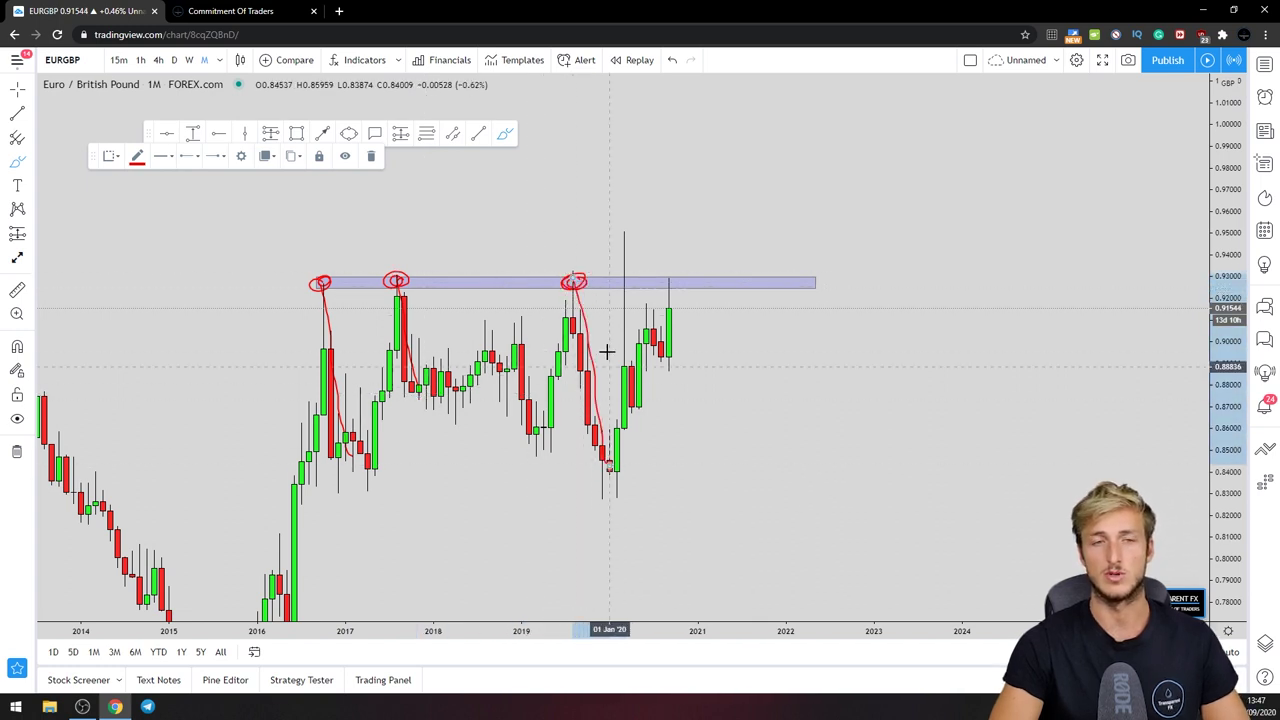
mouse_move(626, 280)
left_mouse_down()
mouse_move(671, 277)
mouse_move(688, 355)
left_mouse_up()
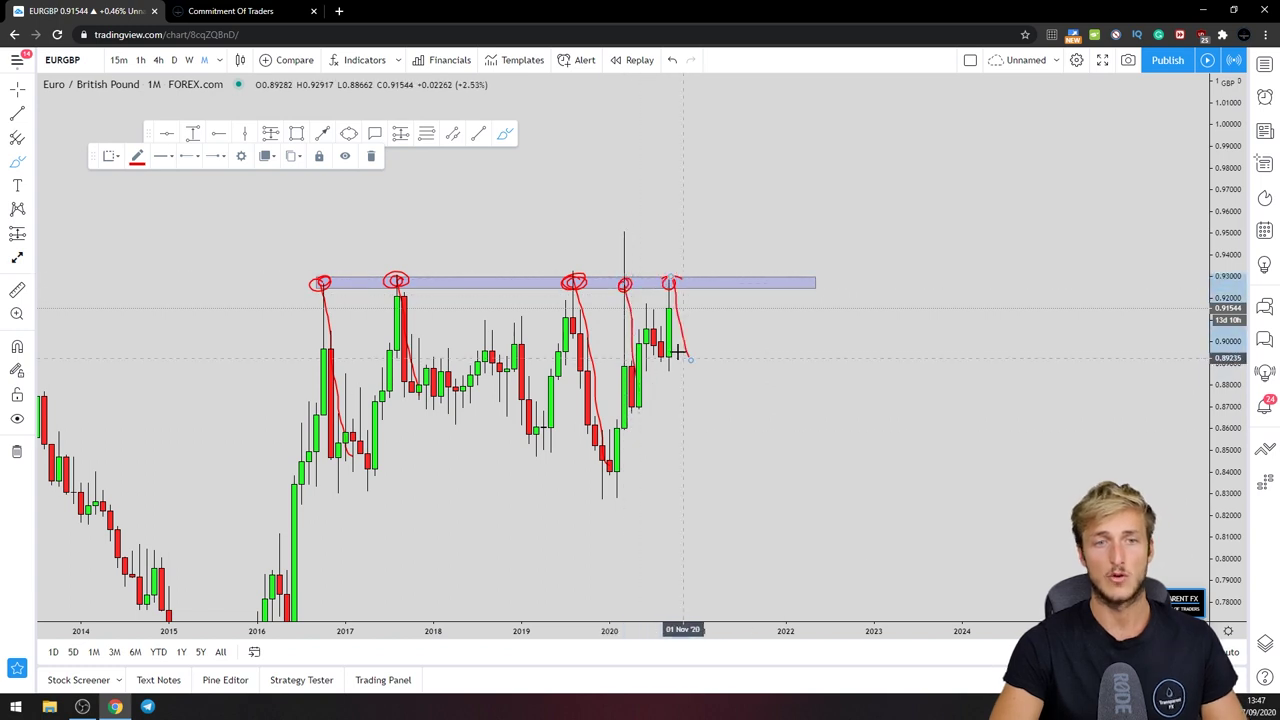
Draw a horizontal brush line through the length of the rectangle and undo it
left_click(343, 281)
left_click(551, 257)
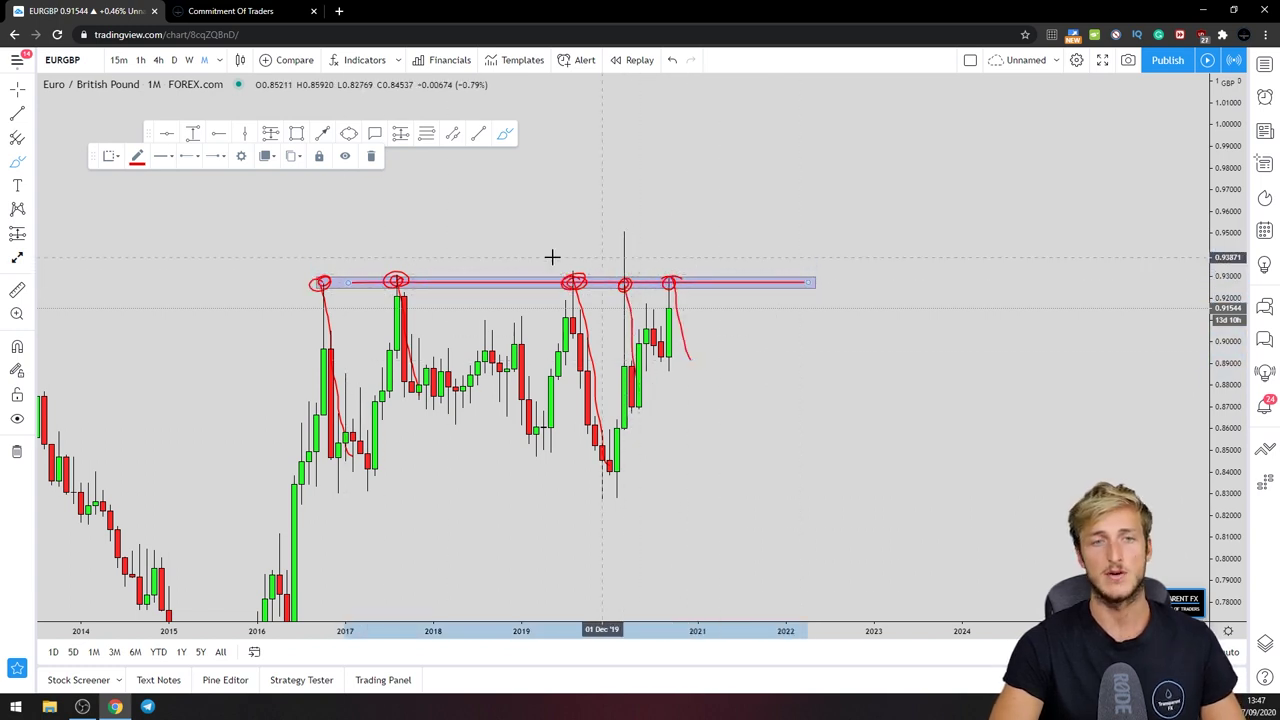
left_click(672, 64)
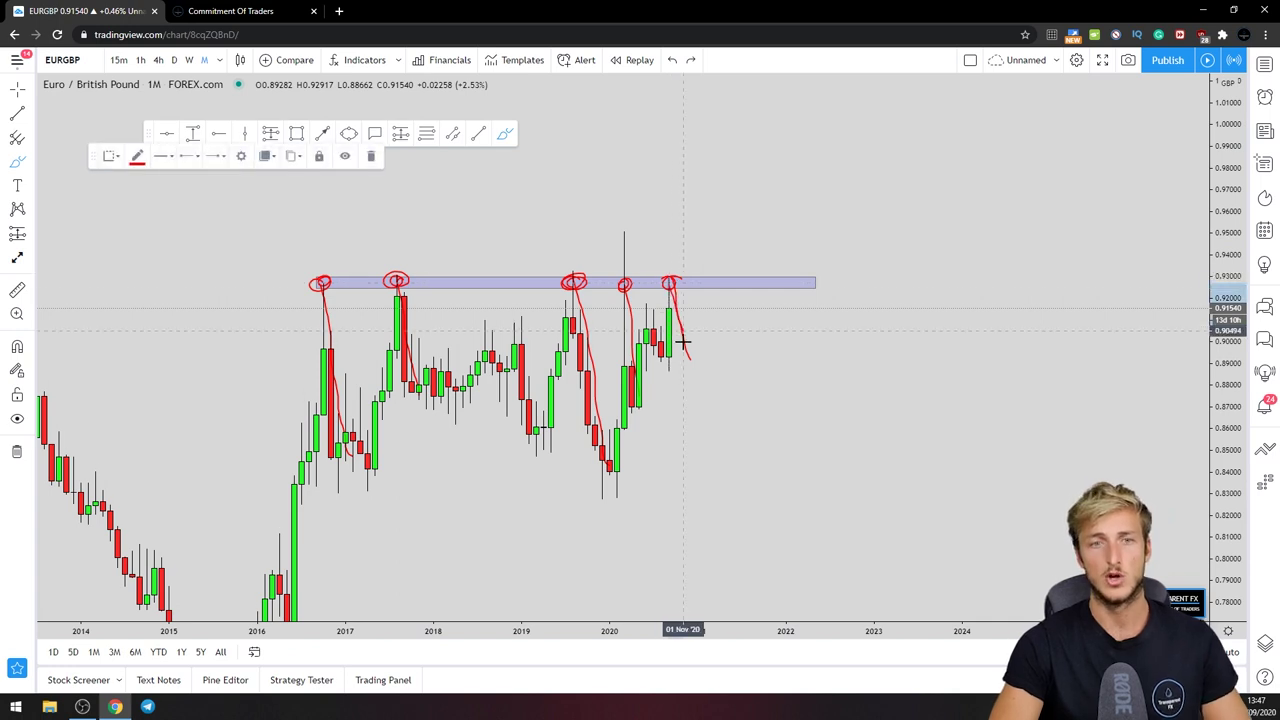
Extend the brushed drop from the latest high to about 0.87, and undo all drawings on the monthly chart
left_click_drag(689, 356, 696, 402)
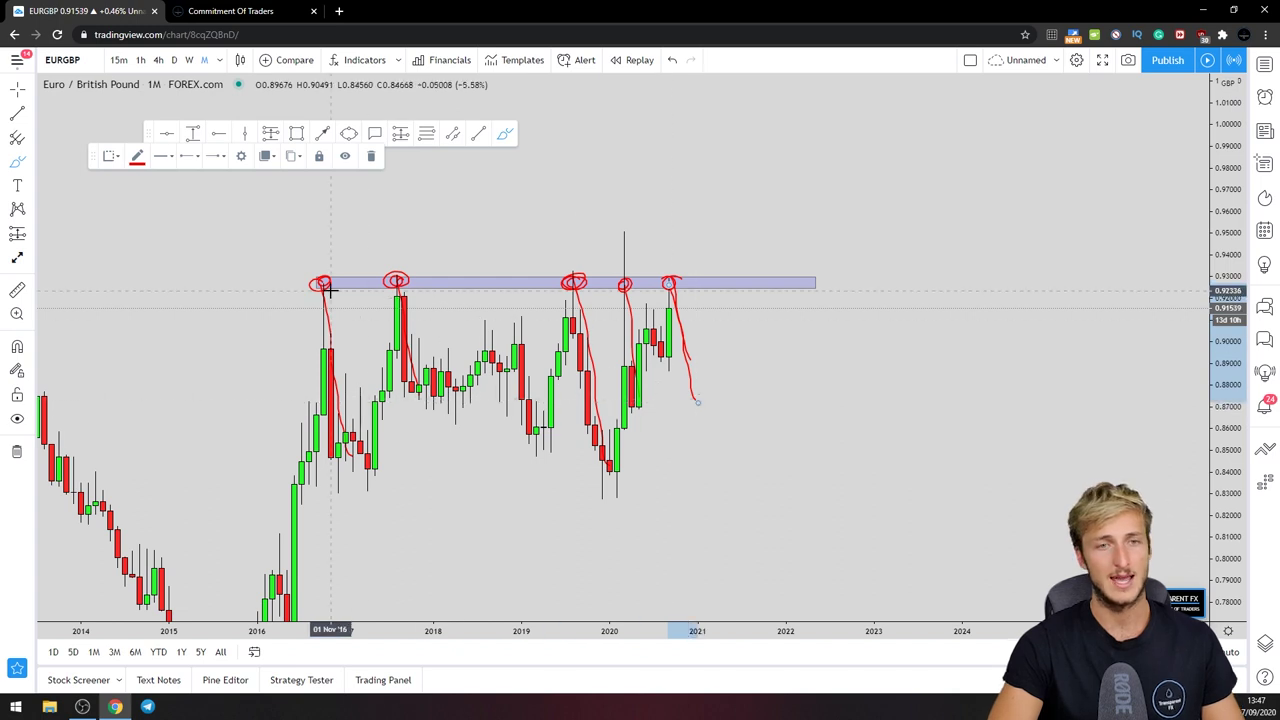
left_click_drag(332, 290, 763, 311)
left_click(672, 60)
left_click(672, 60)
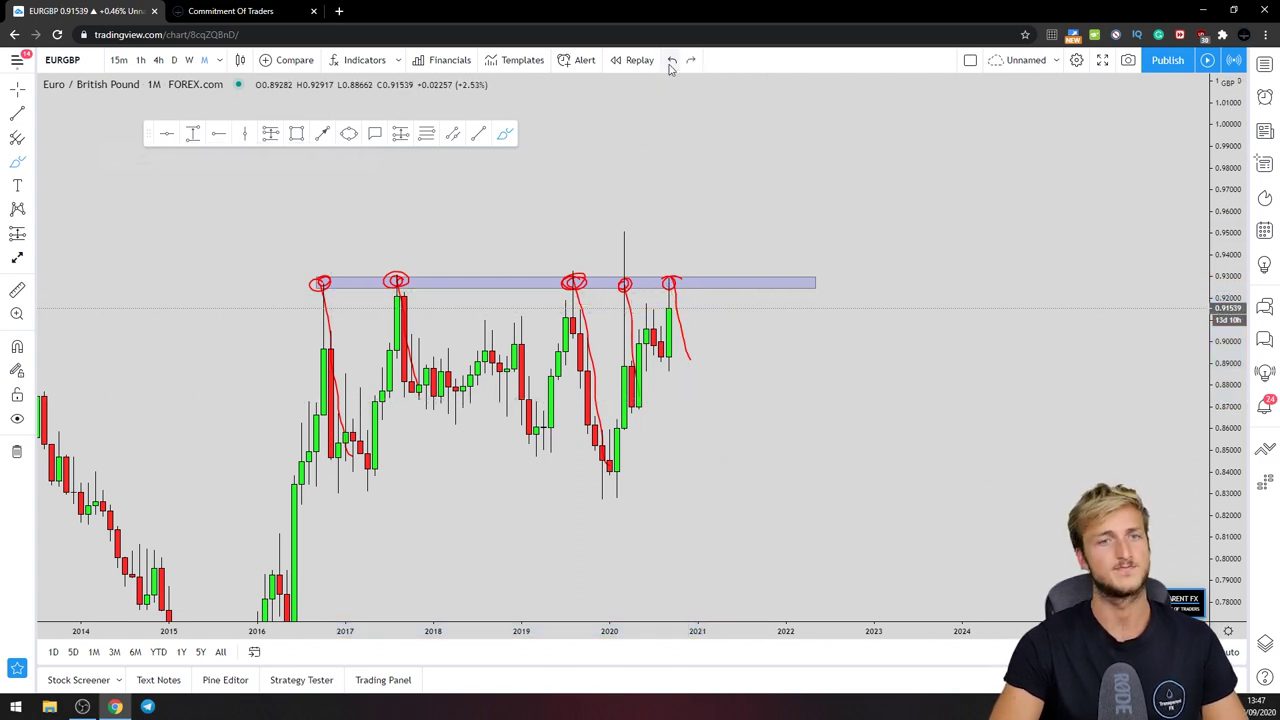
left_click(672, 60)
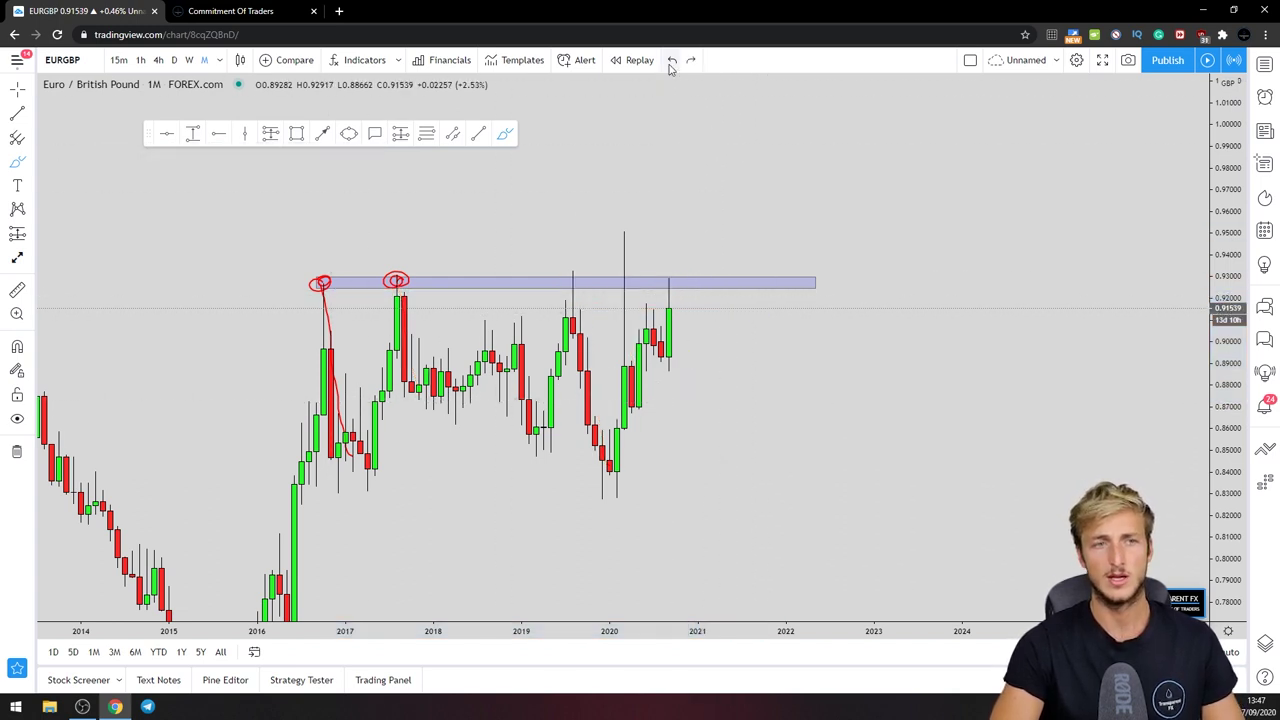
left_click(672, 60)
Switch the EURGBP chart to the weekly timeframe with the 2020 highs in view
left_click(189, 60)
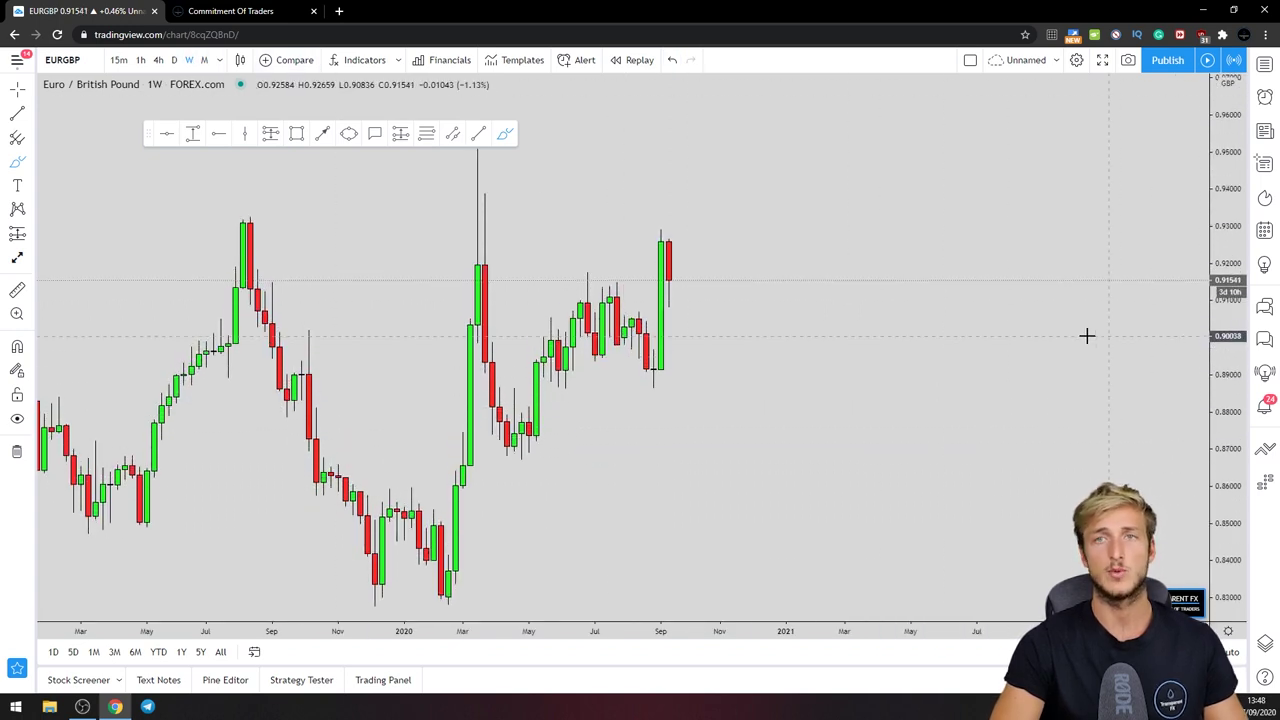
left_click_drag(809, 380, 865, 435)
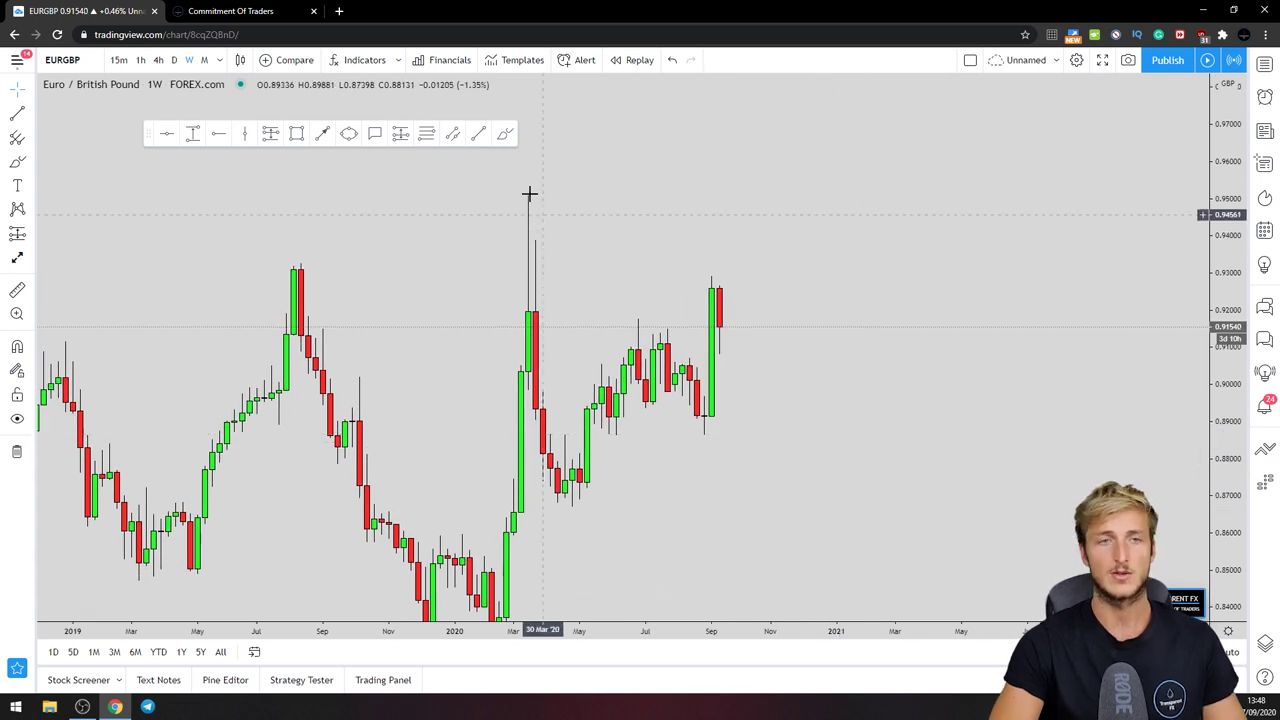
Draw a horizontal brush line at about 0.9307 near the weekly highs, deleting it and the stray stroke by the July candles
left_click(503, 134)
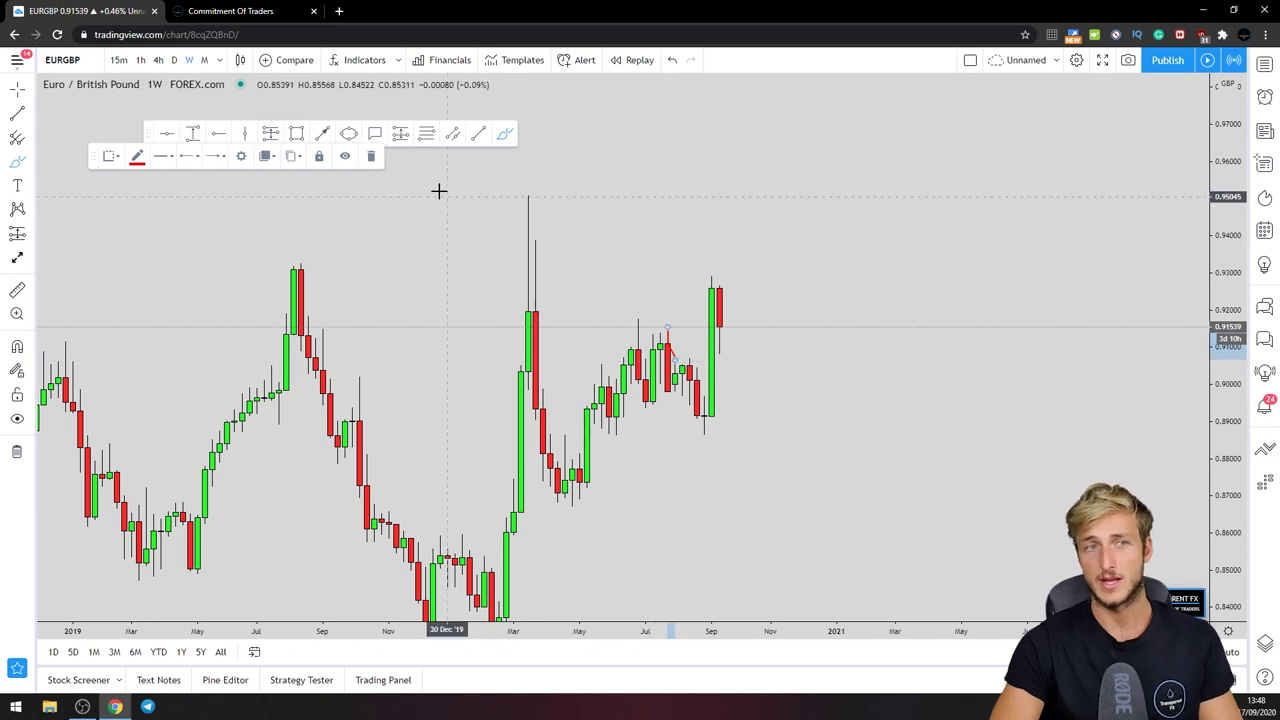
left_click(371, 156)
left_click_drag(352, 274, 914, 272)
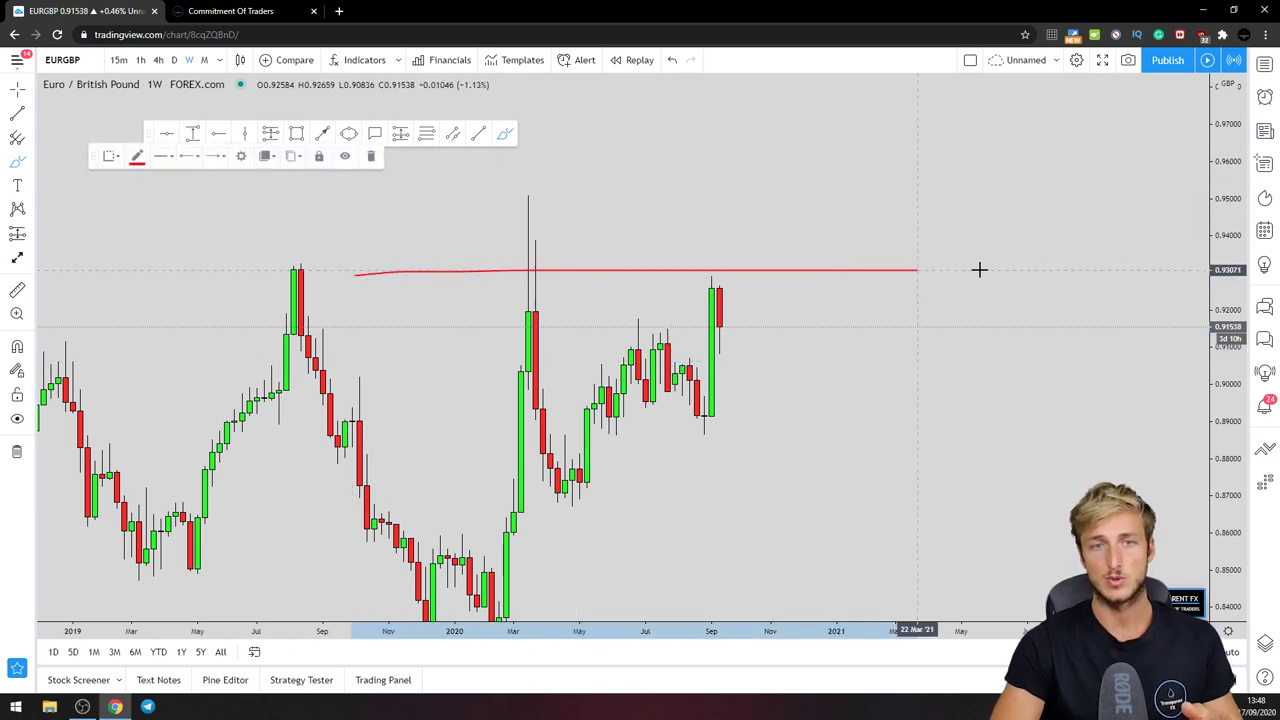
left_click(366, 153)
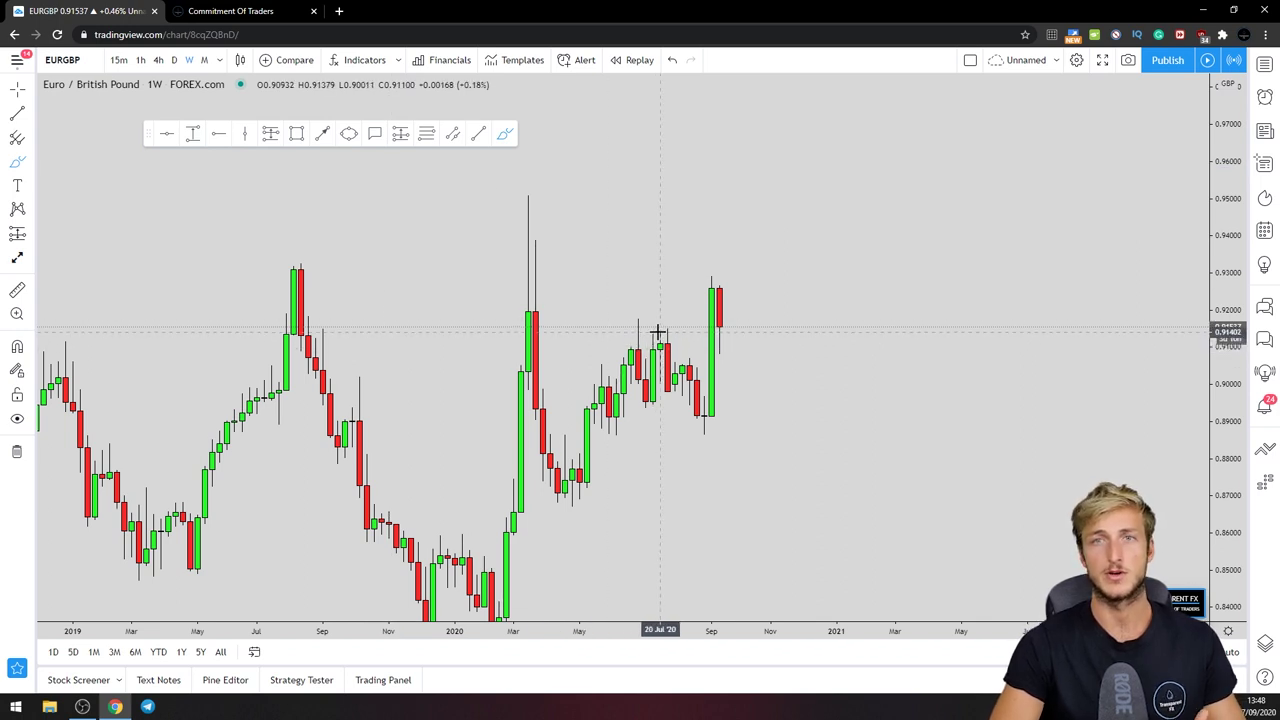
Trace the weekly swings from July and a drop from the circled September high with the Brush, and undo the marks
mouse_move(663, 331)
left_mouse_down()
mouse_move(695, 372)
mouse_move(703, 422)
mouse_move(714, 271)
mouse_move(737, 280)
mouse_move(710, 275)
mouse_move(749, 371)
left_mouse_up()
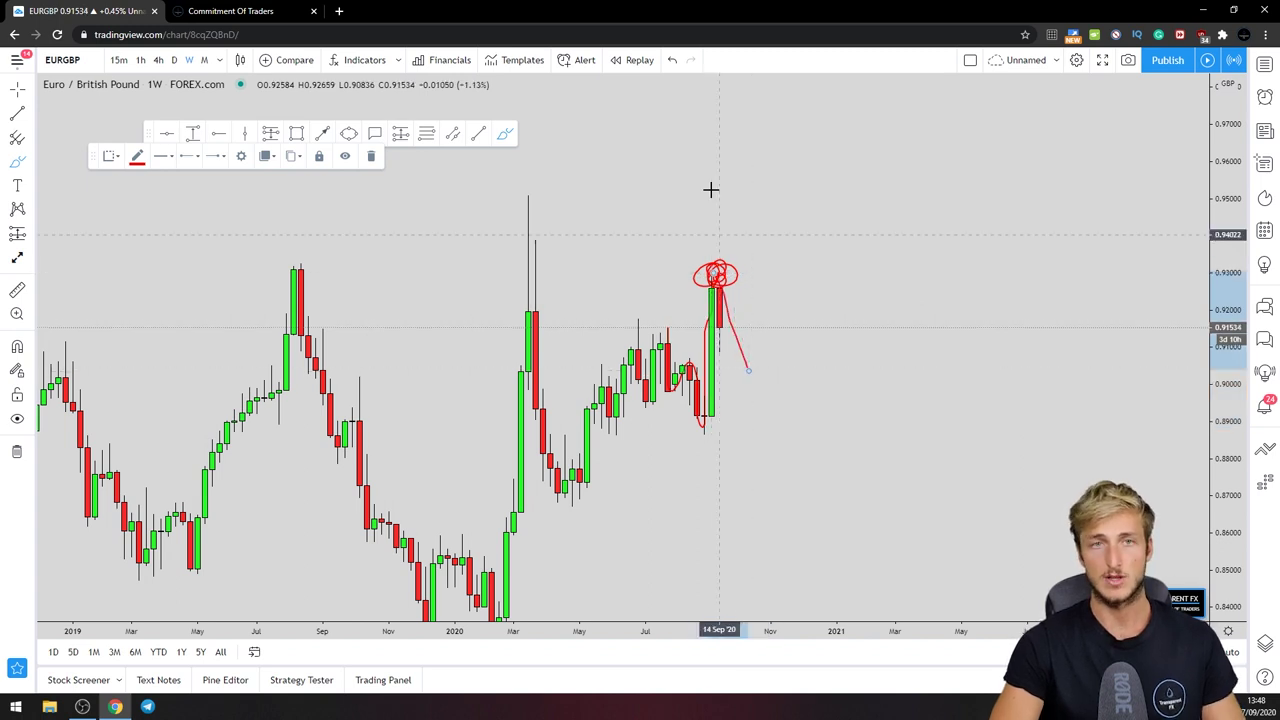
left_click(672, 60)
left_click(672, 60)
left_click(672, 60)
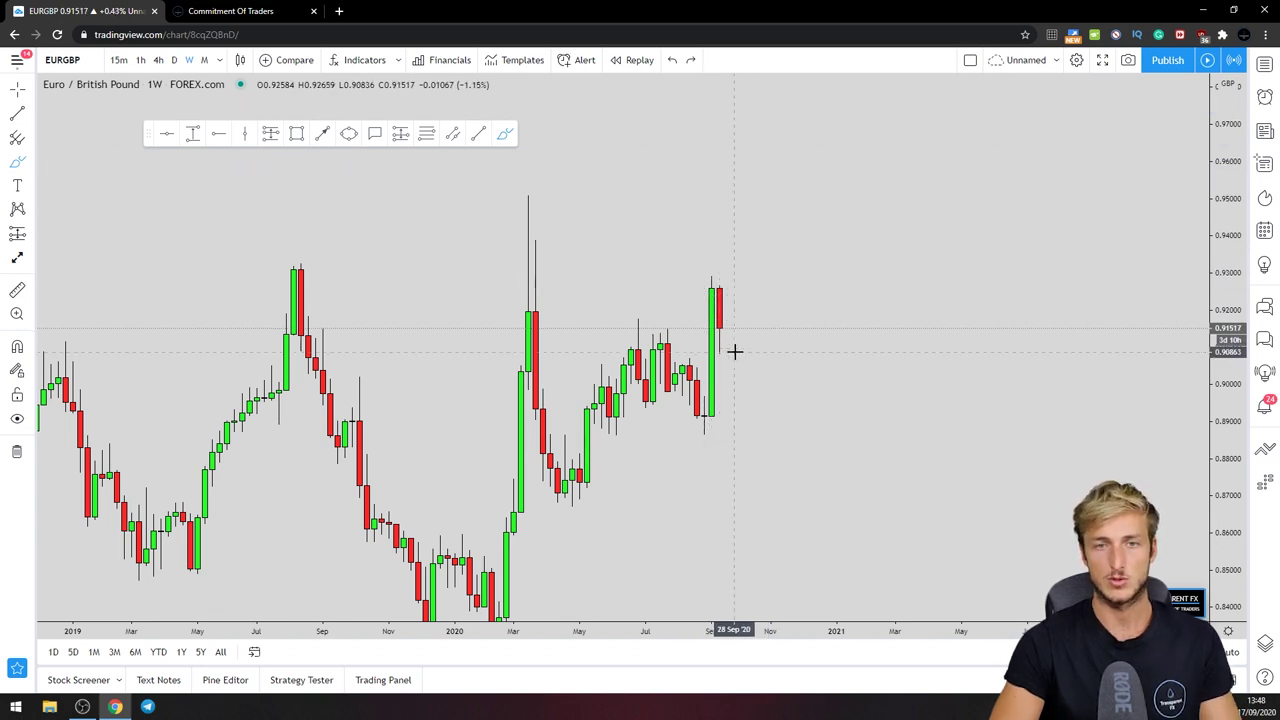
Sketch a zigzag price path beyond the latest candle, dipping to about 0.89 and rising to about 0.958
mouse_move(822, 249)
left_mouse_down()
mouse_move(837, 366)
mouse_move(871, 314)
mouse_move(891, 420)
mouse_move(947, 169)
mouse_move(873, 229)
left_mouse_up()
left_click(997, 191)
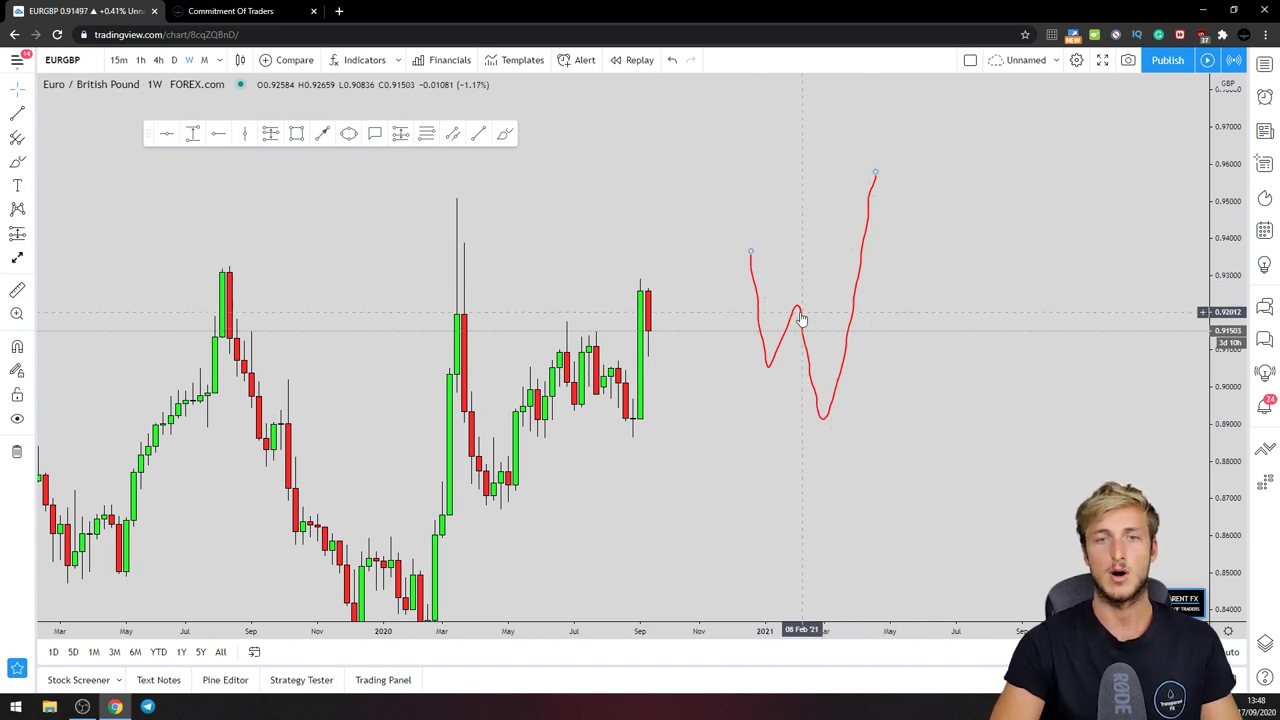
Brush a decline from the sketch's peak to about 0.923, marking the middle swing high and the decline's end point
left_click(507, 134)
left_click_drag(874, 174, 933, 300)
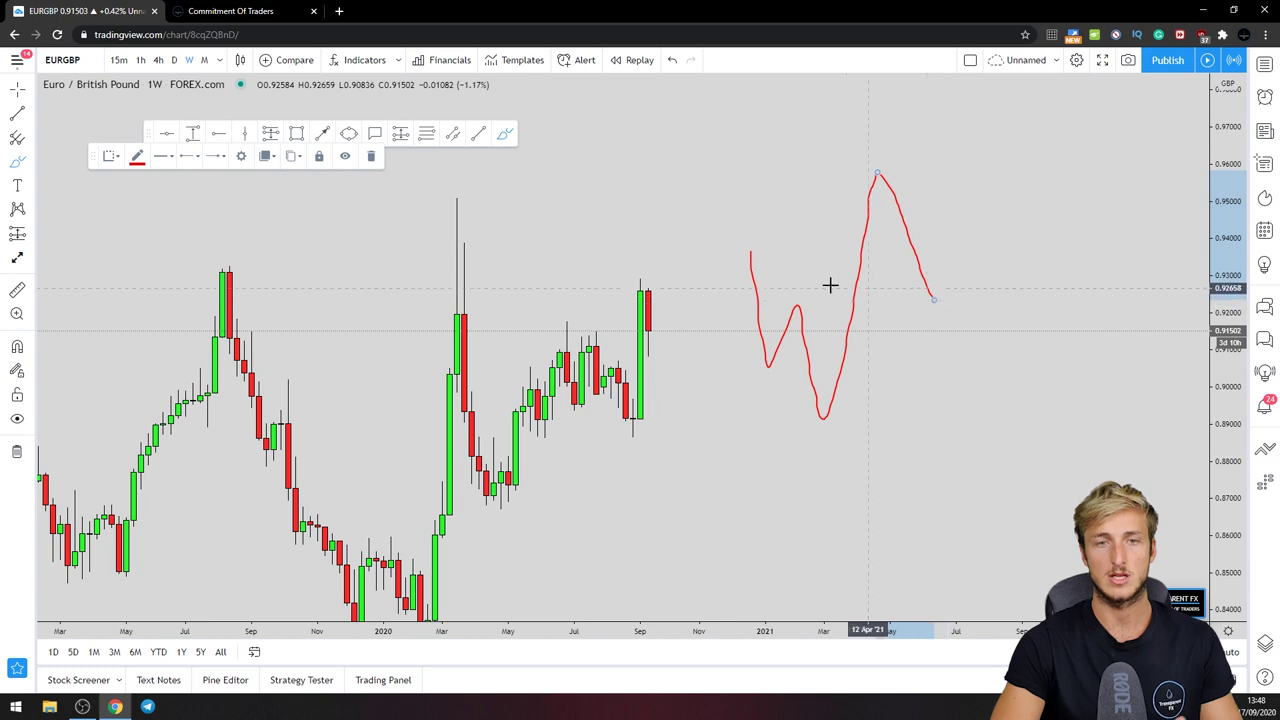
left_click(801, 300)
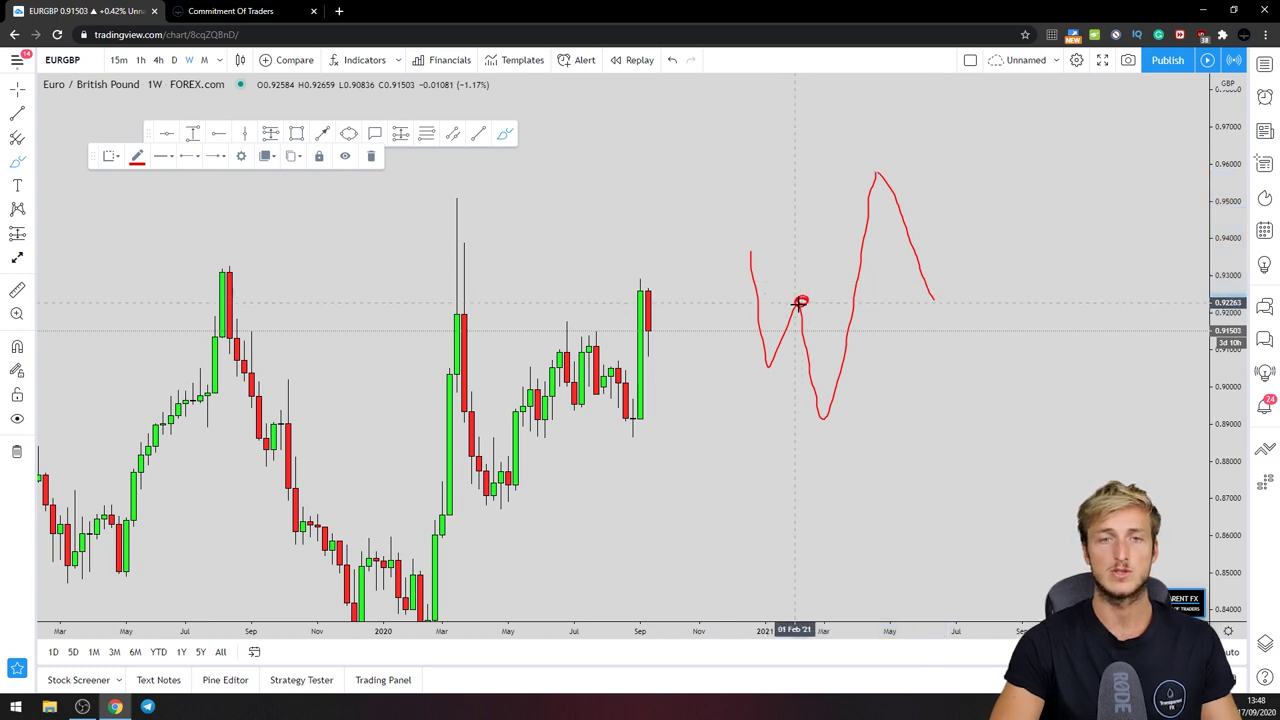
left_click_drag(929, 291, 905, 287)
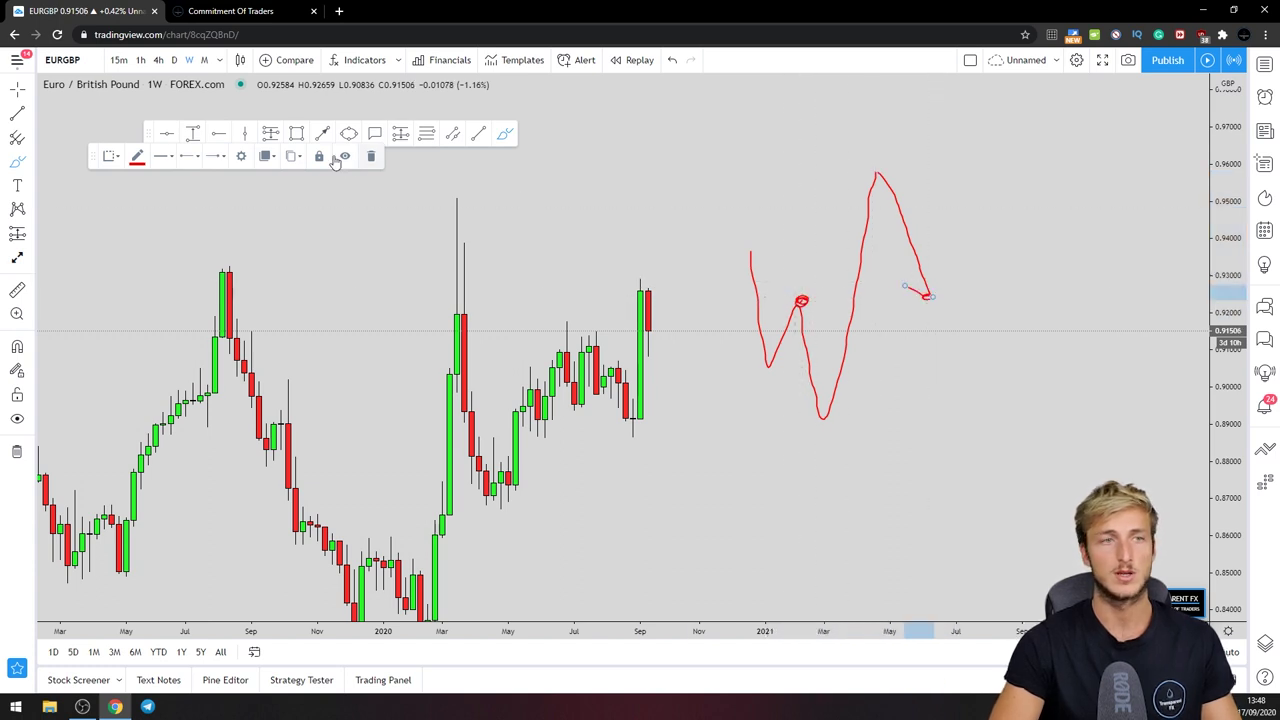
Draw a rectangle between about 0.921 and 0.924 across the sketch's middle swing high and the decline's end point
key("alt+shift+r")
left_click_drag(787, 298, 986, 309)
left_click(987, 347)
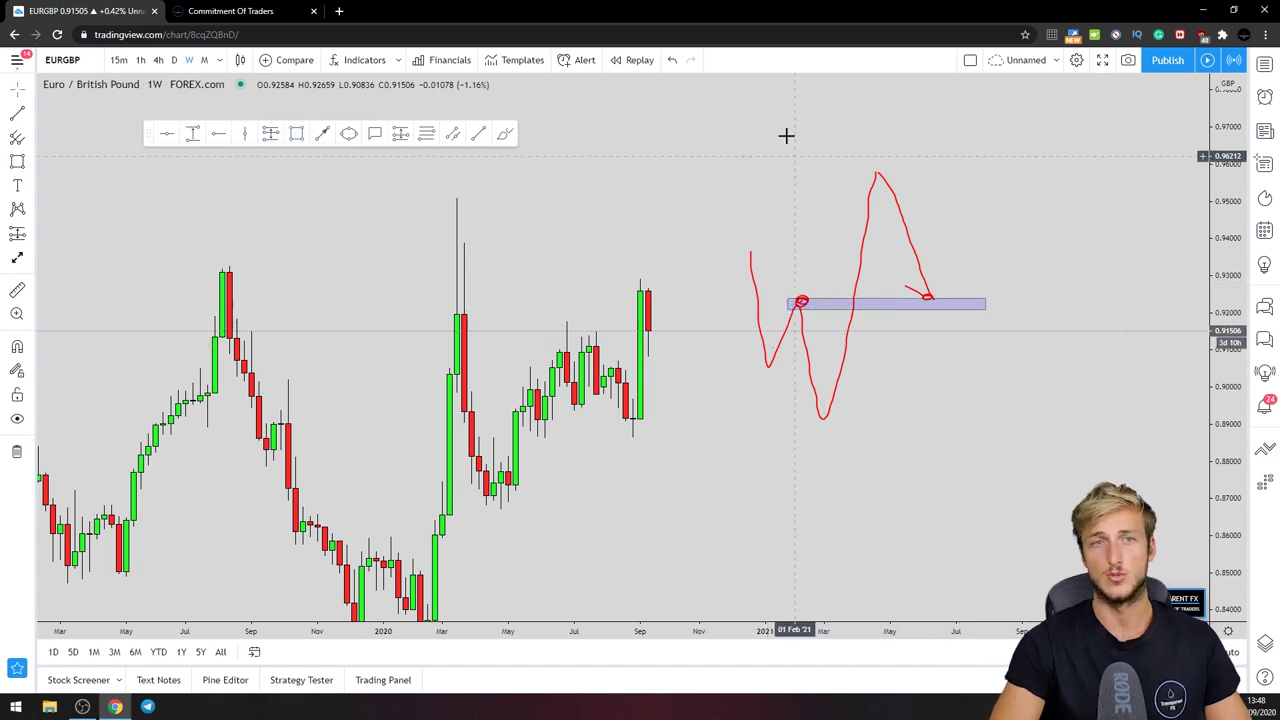
Undo the rectangle and all brush strokes of the sketched price path
left_click(672, 60)
left_click(672, 60)
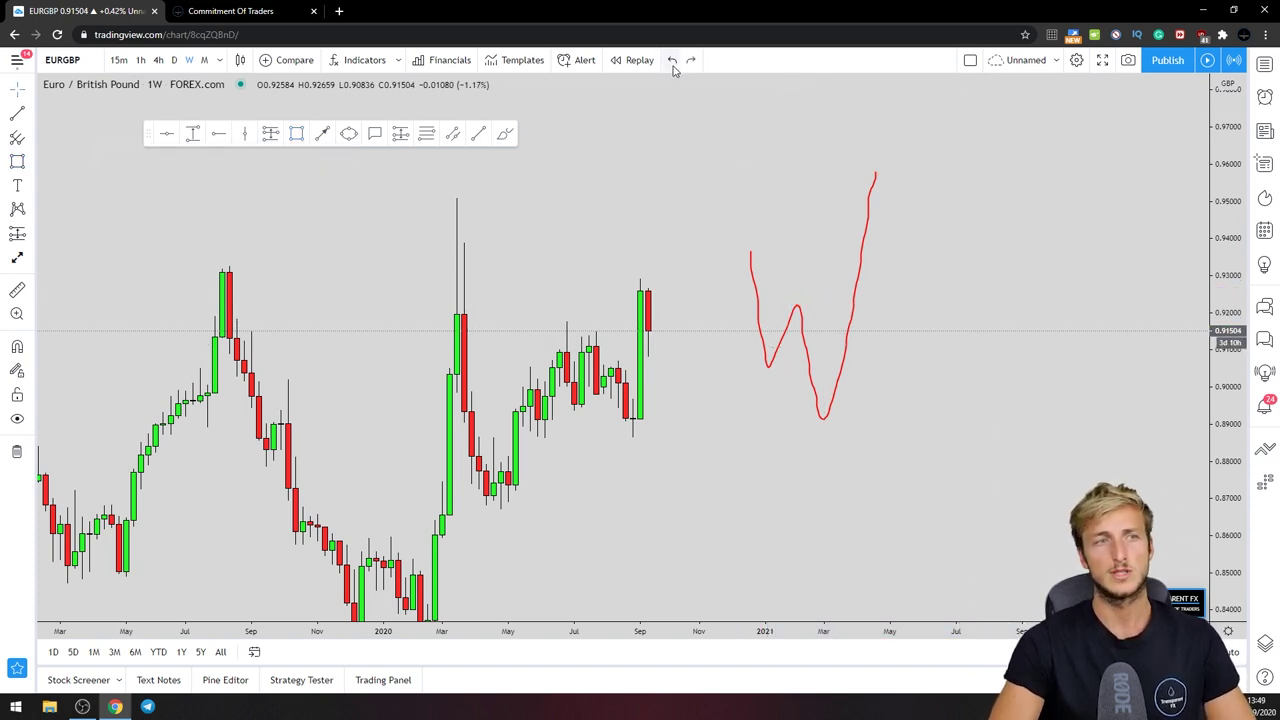
left_click(672, 60)
Clear the brush stroke from the weekly chart and switch EURGBP to the daily timeframe
left_click(505, 133)
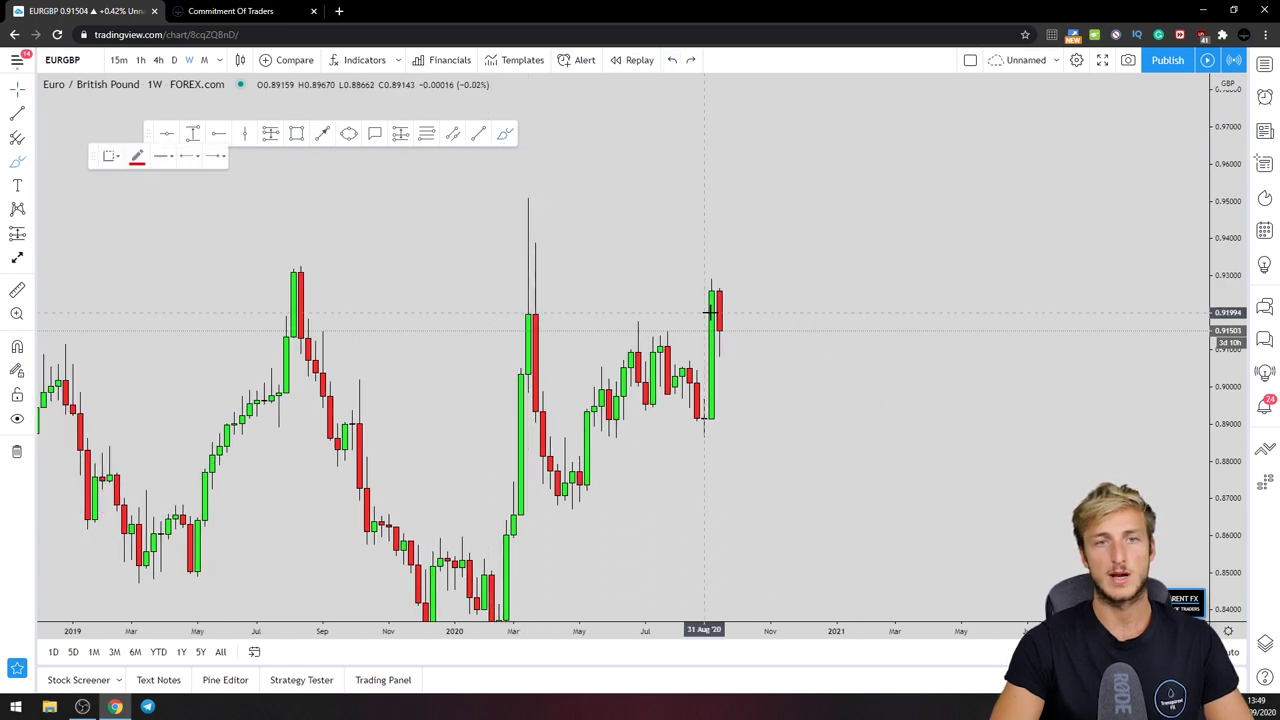
left_click(370, 156)
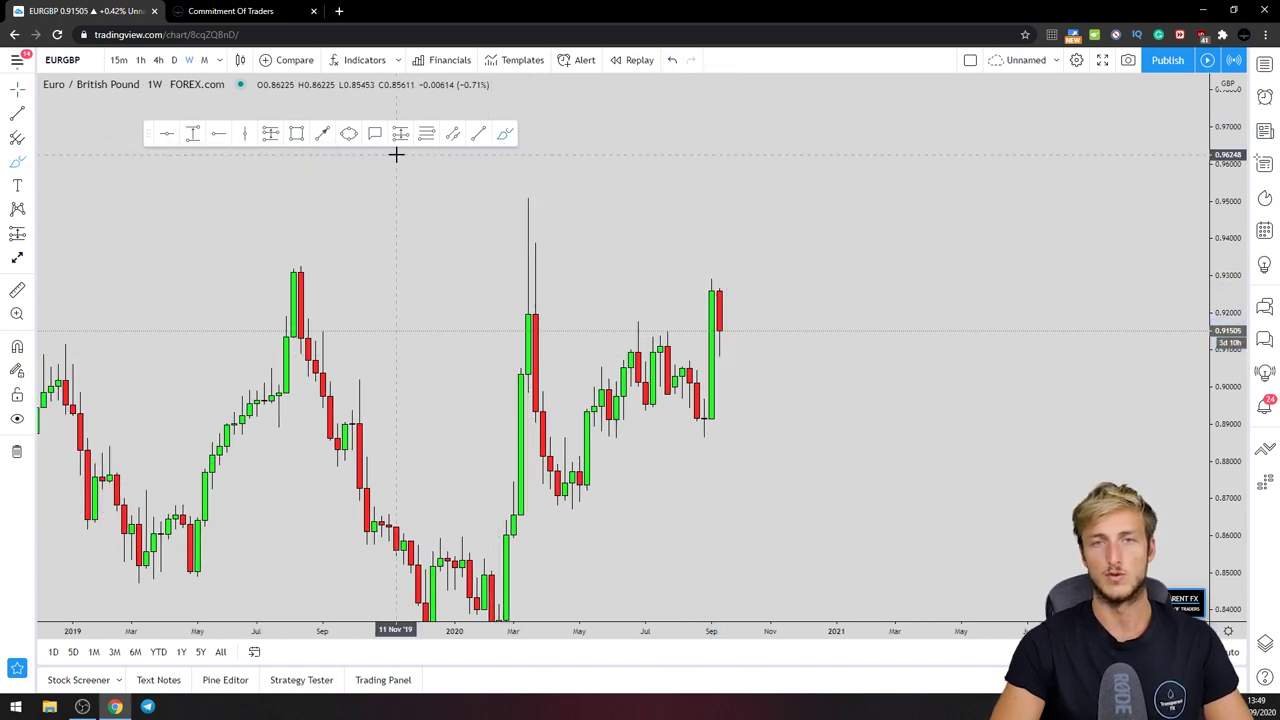
left_click(175, 61)
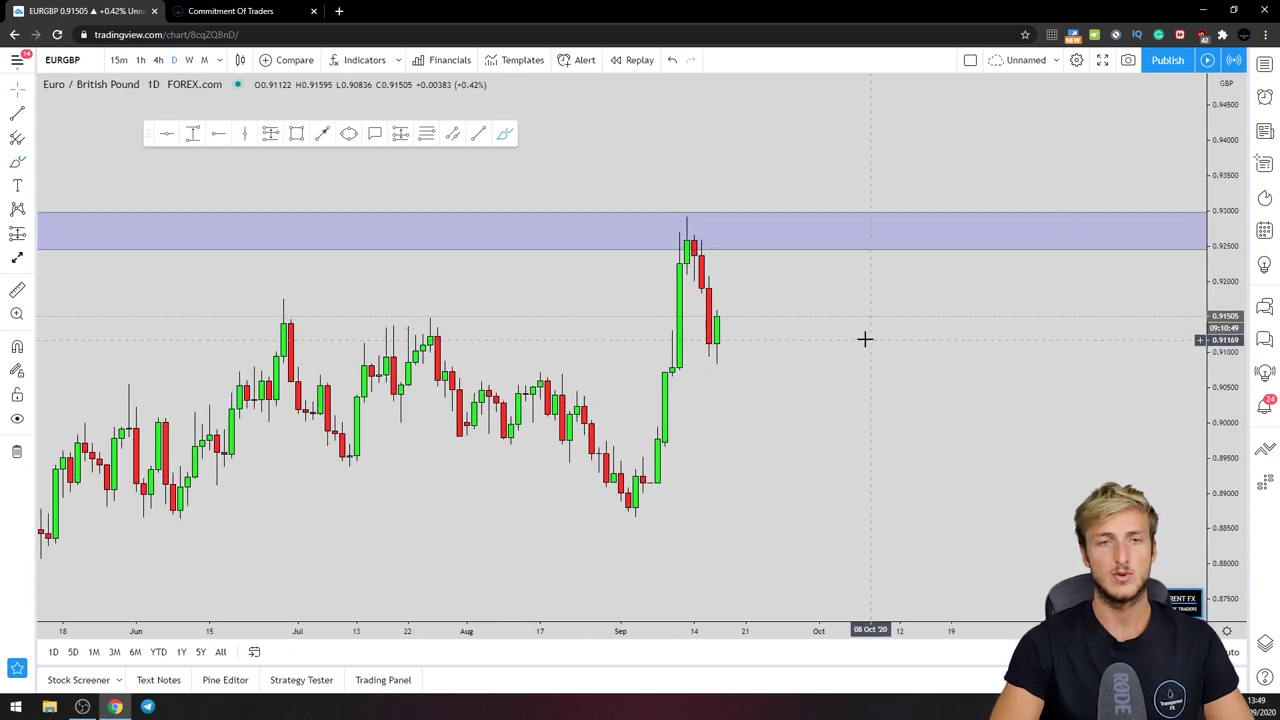
Brush a line along the September rally from about 0.891 to 0.926, and delete the stroke
left_click(507, 140)
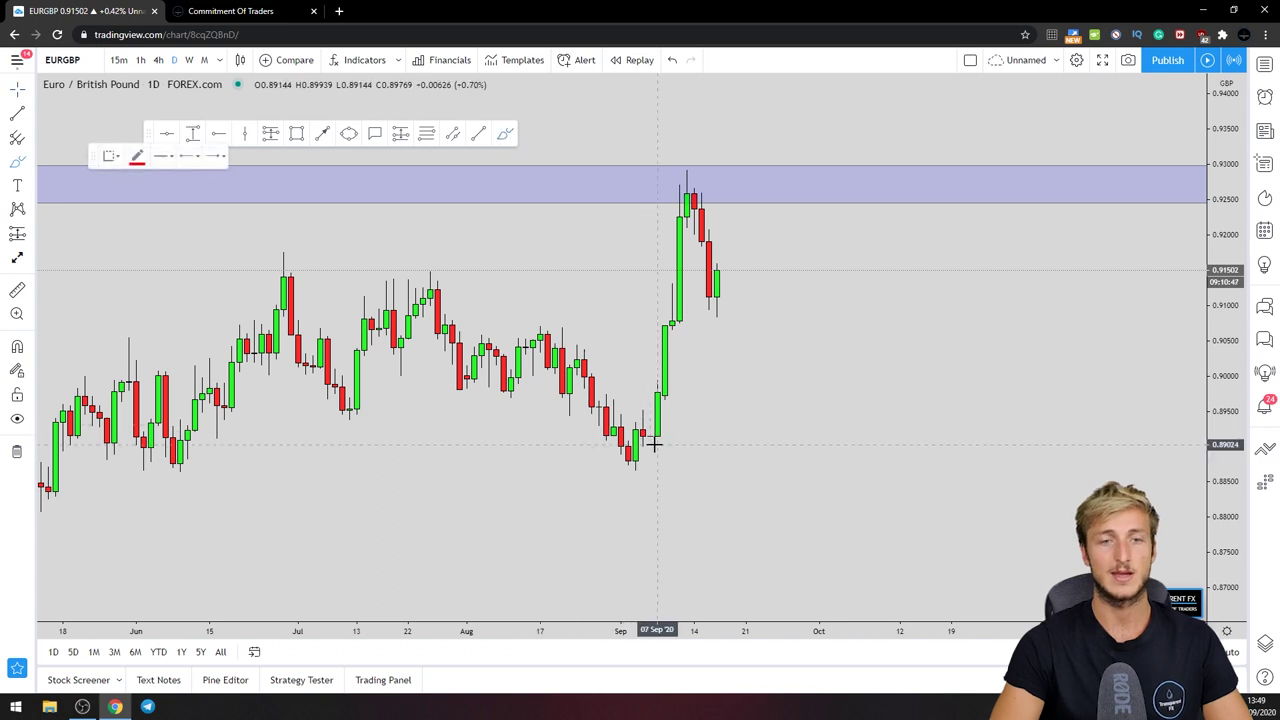
left_click_drag(657, 437, 686, 190)
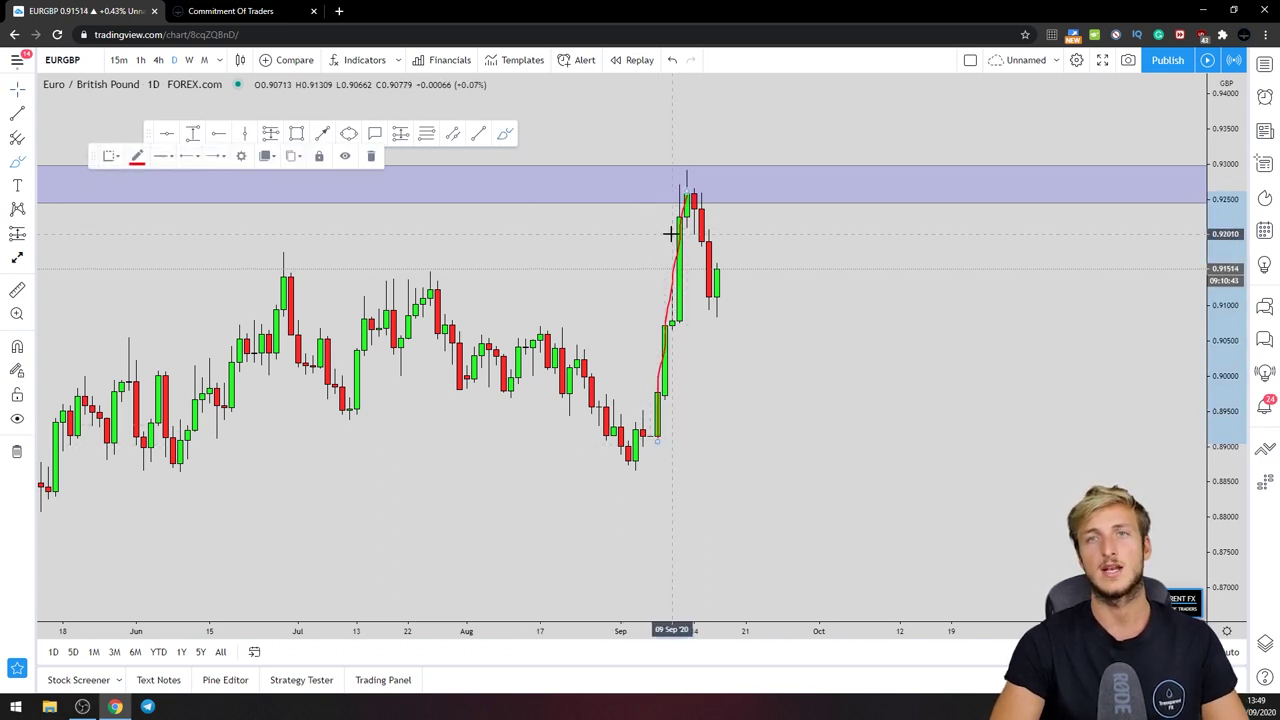
left_click(371, 156)
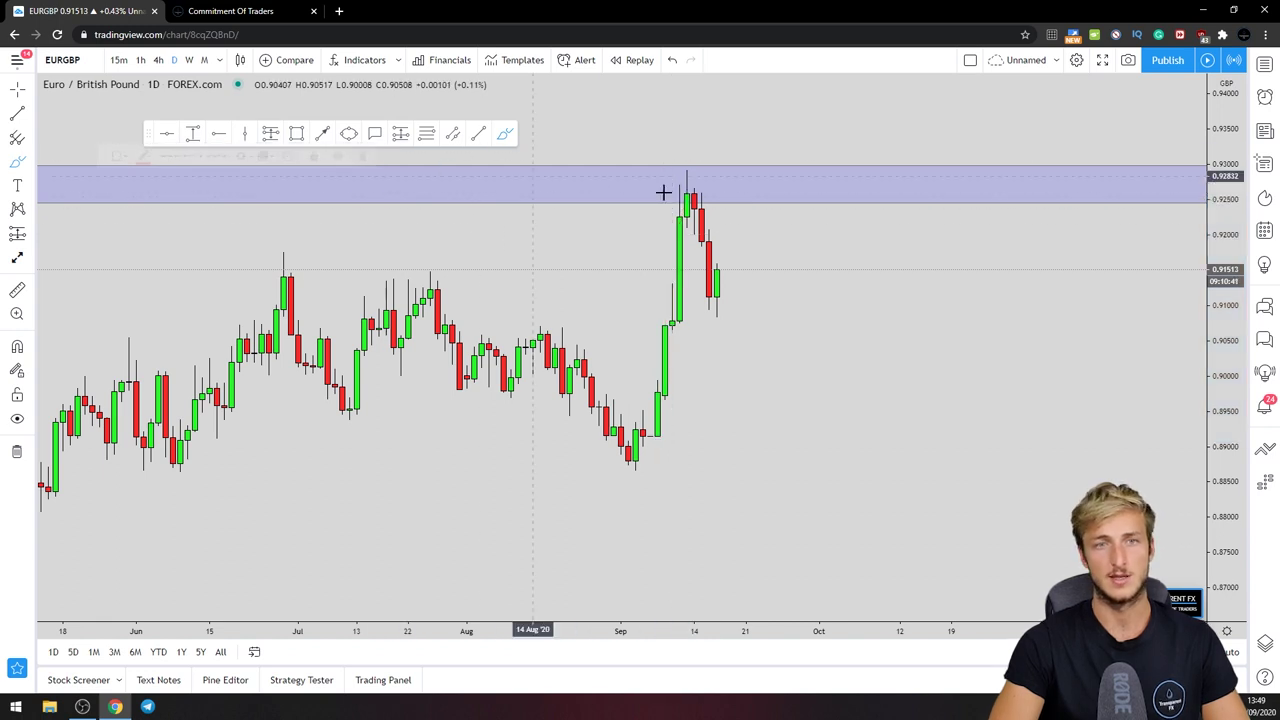
Circle the September peak inside the resistance zone with a brushed decline to about 0.911, and undo the strokes
mouse_move(663, 194)
left_mouse_down()
mouse_move(703, 177)
mouse_move(683, 175)
mouse_move(697, 182)
mouse_move(722, 296)
left_mouse_up()
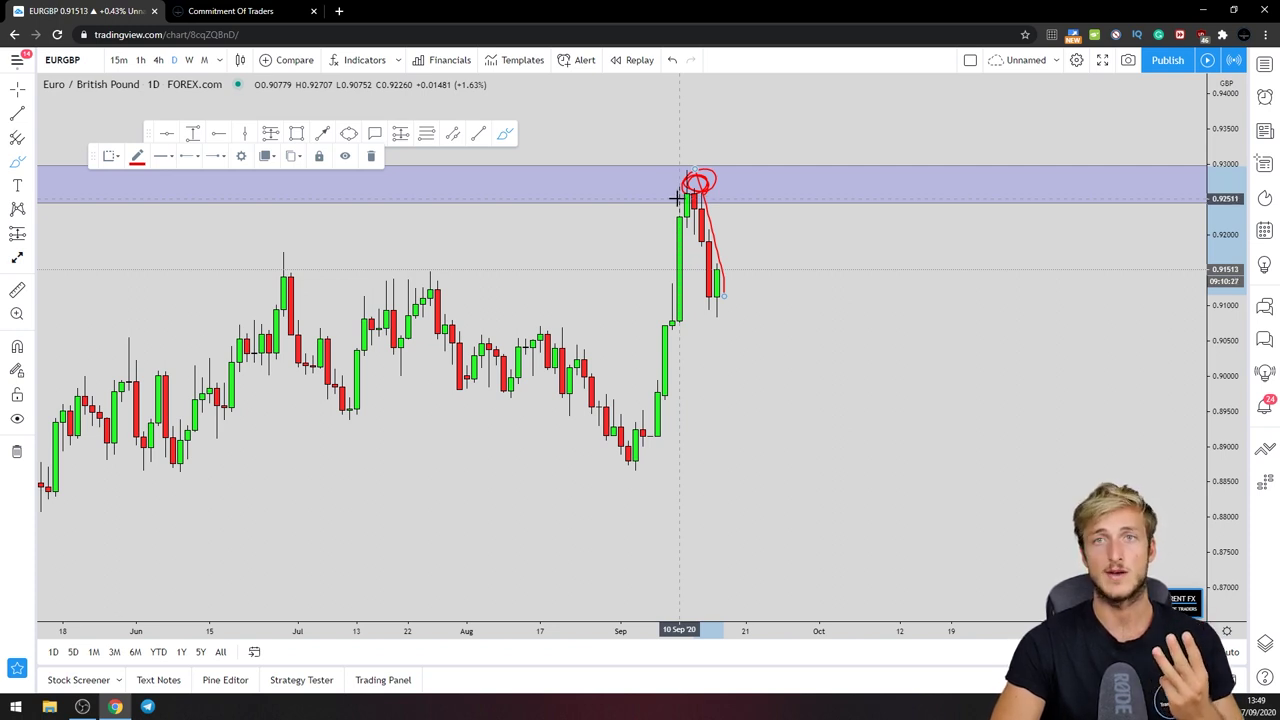
mouse_move(676, 198)
left_mouse_down()
mouse_move(708, 178)
mouse_move(680, 165)
mouse_move(725, 185)
mouse_move(684, 160)
left_mouse_up()
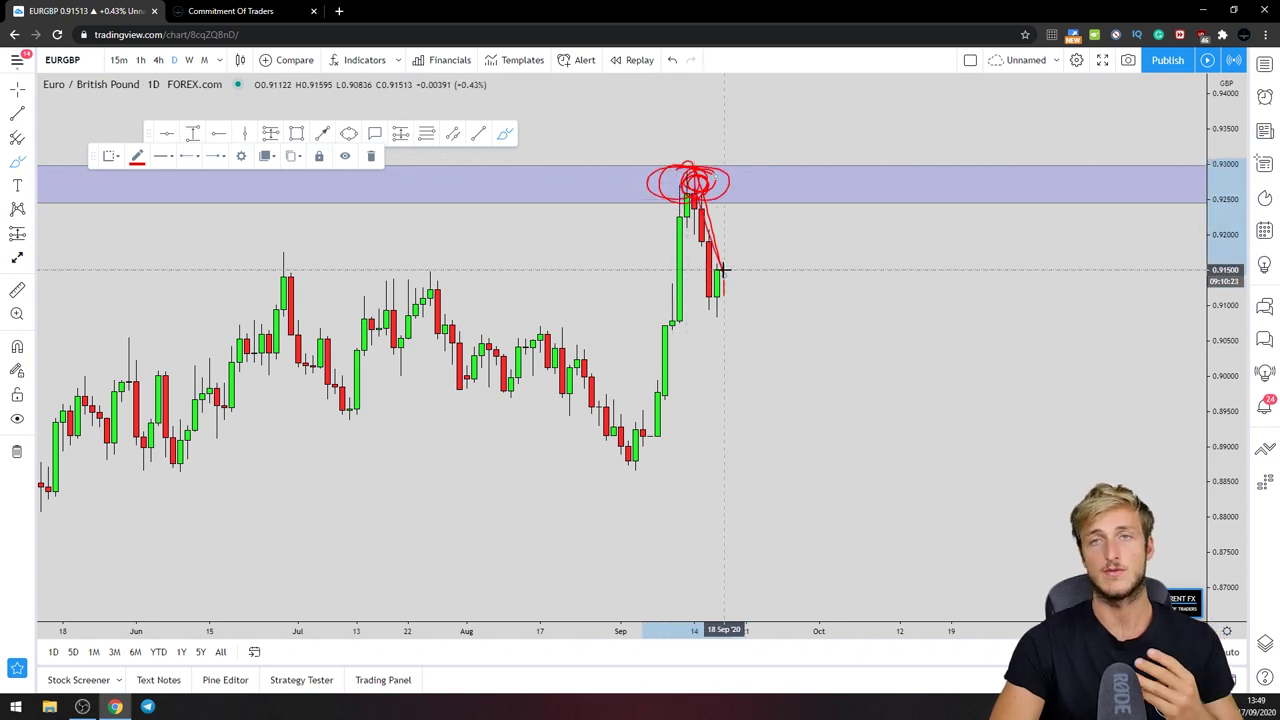
left_click(672, 60)
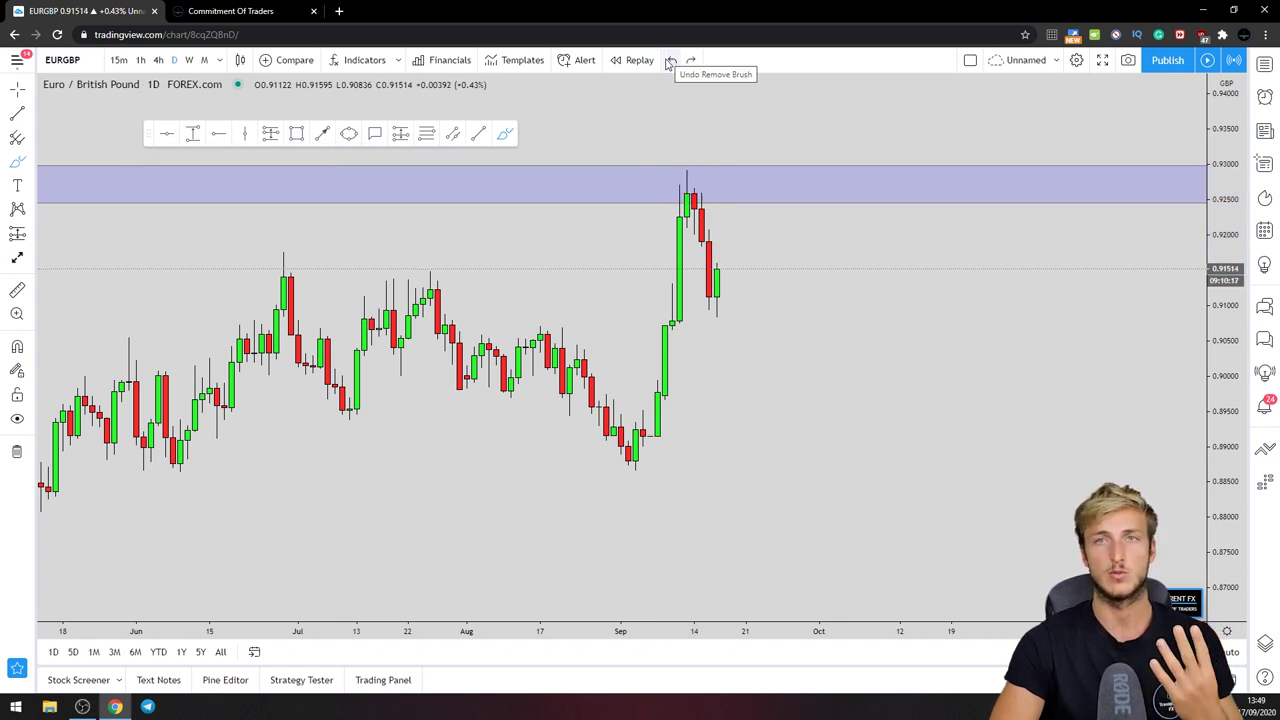
Highlight the 9/8/2020 change in GBP short positions in the Commitment of Traders table, and return to the EURGBP chart
left_click(213, 12)
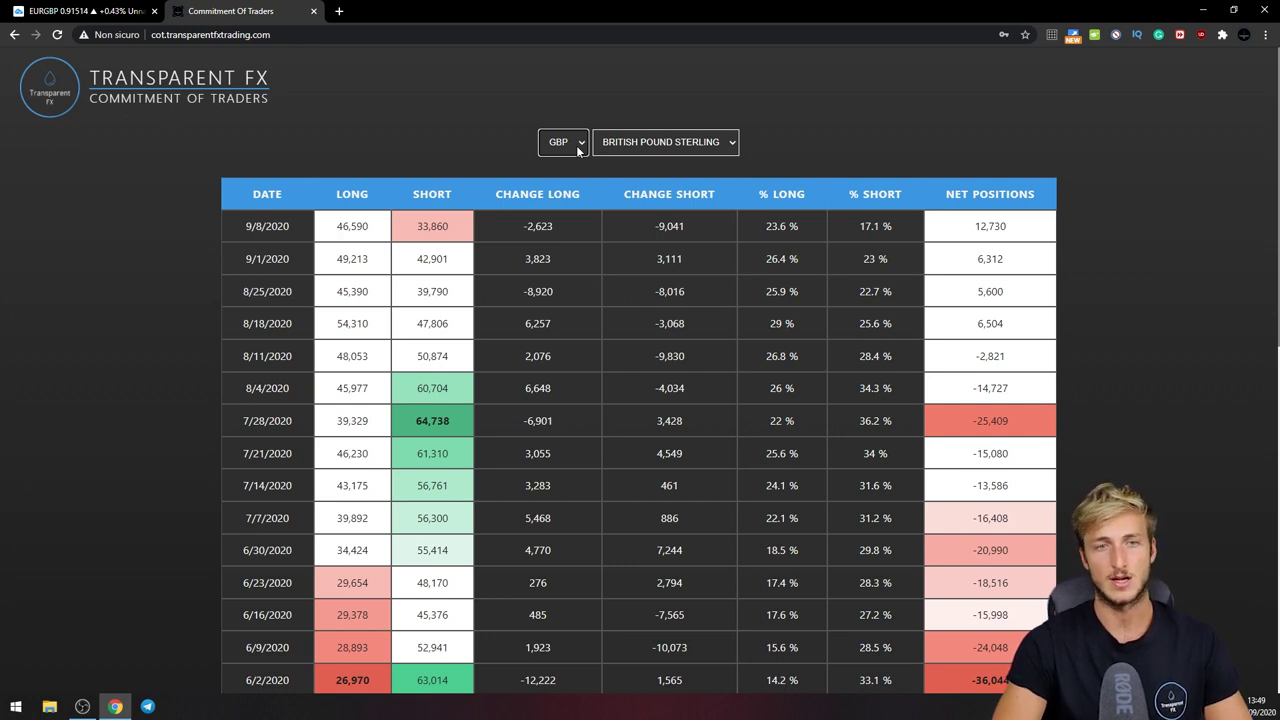
left_click_drag(649, 228, 690, 228)
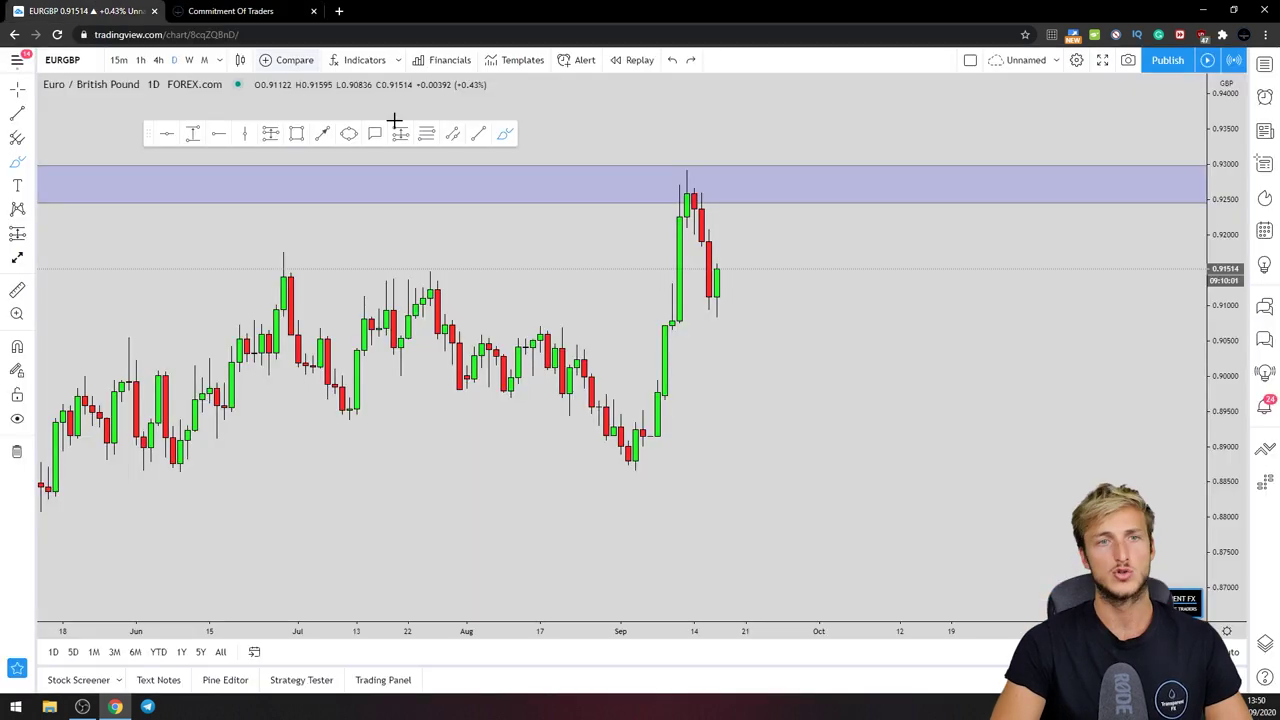
left_click(80, 11)
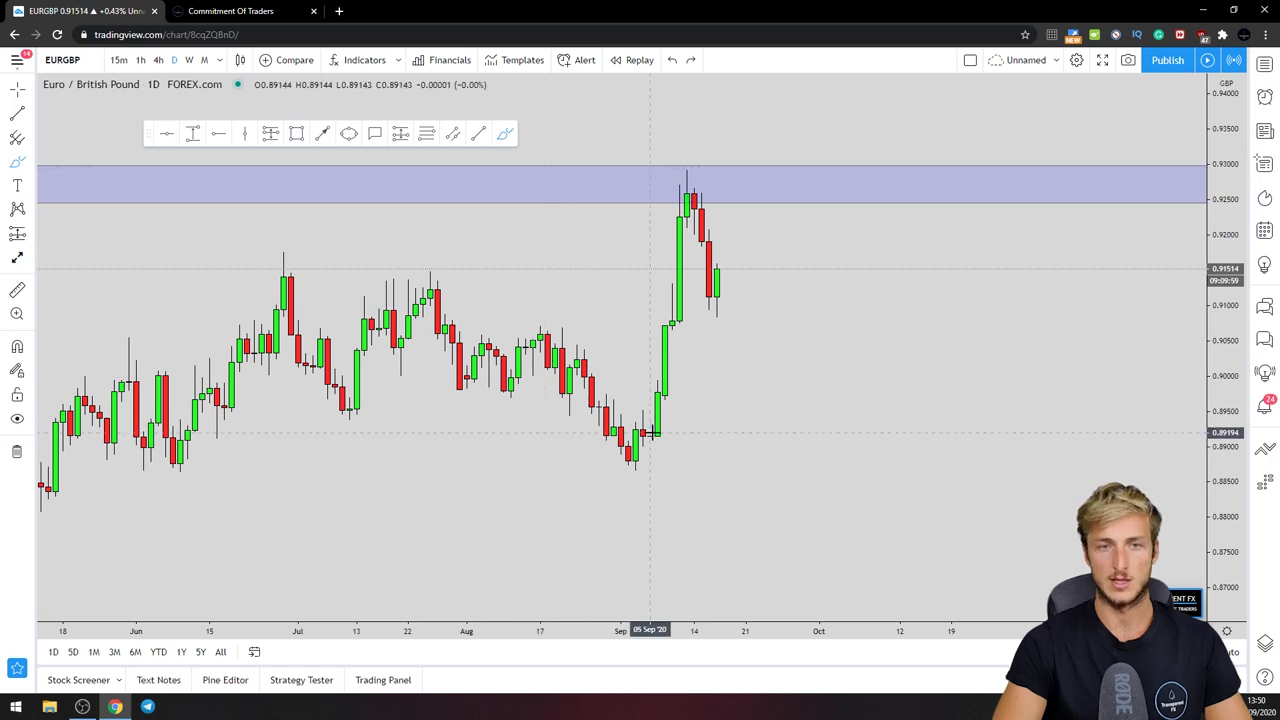
Brush the September rally with an extension to about 0.94, and recheck the GBP Commitment of Traders table
left_click_drag(652, 435, 686, 192)
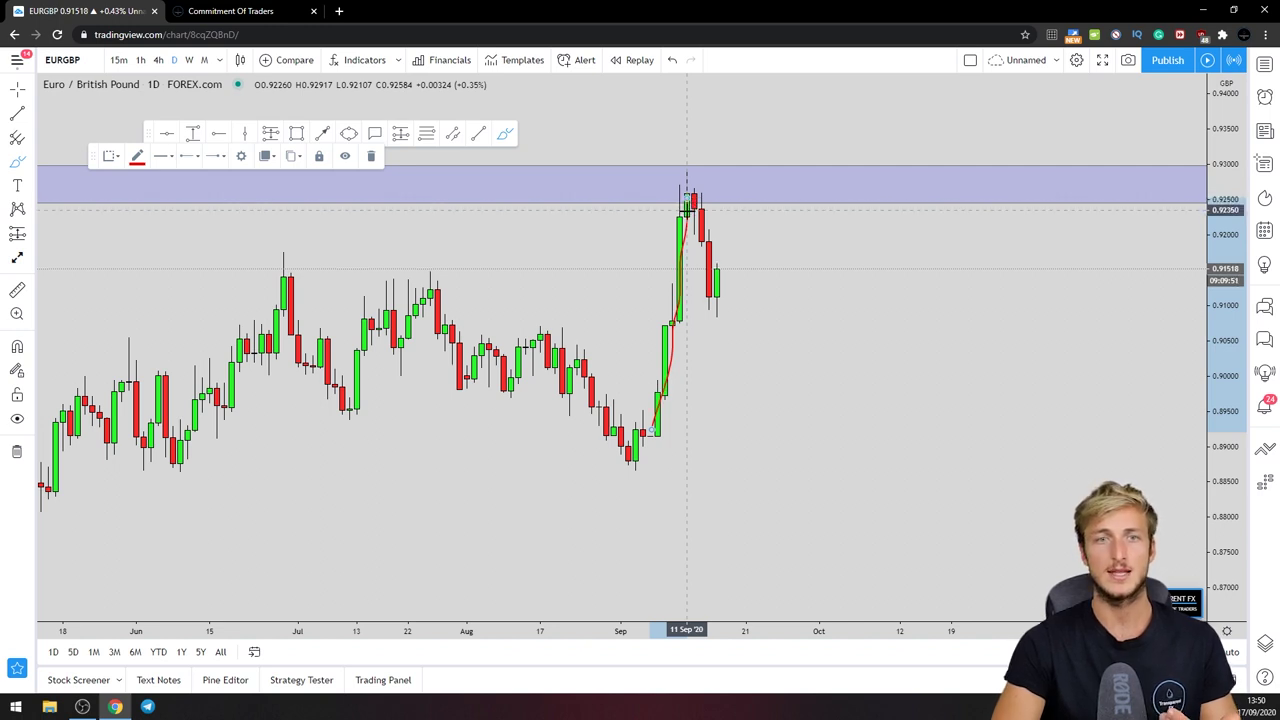
left_click_drag(686, 208, 709, 88)
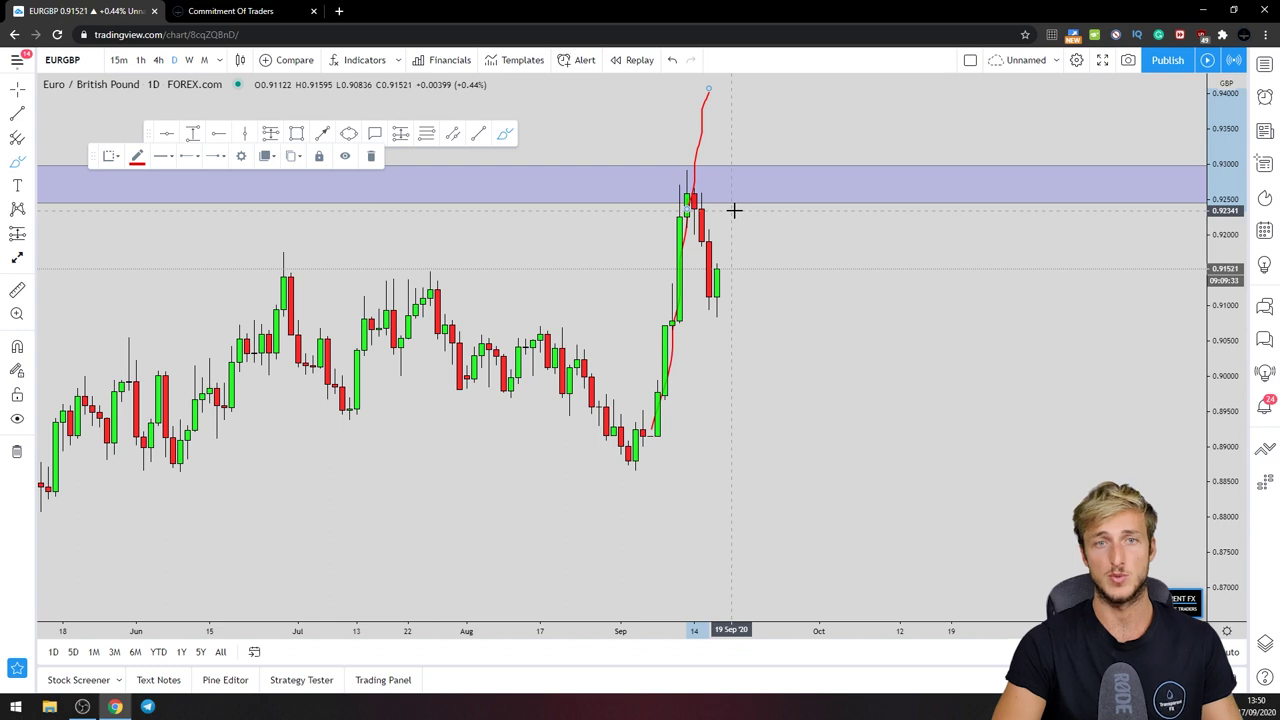
left_click(299, 12)
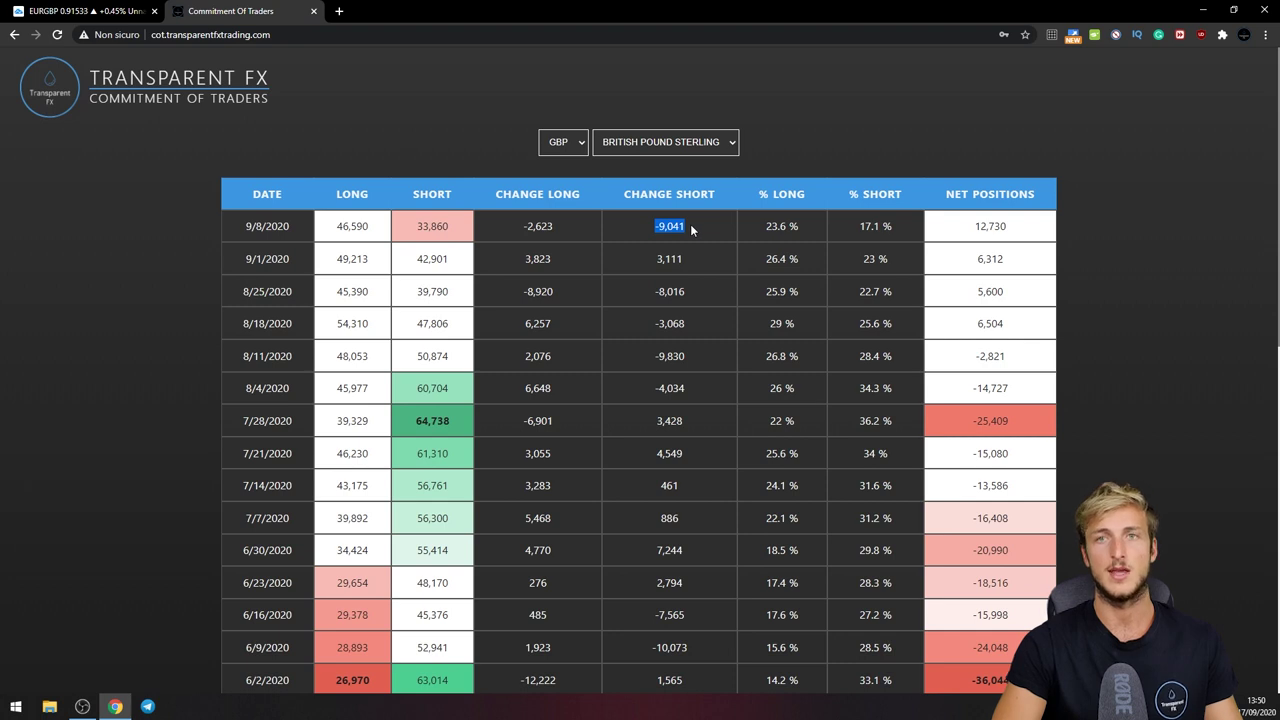
left_click(90, 11)
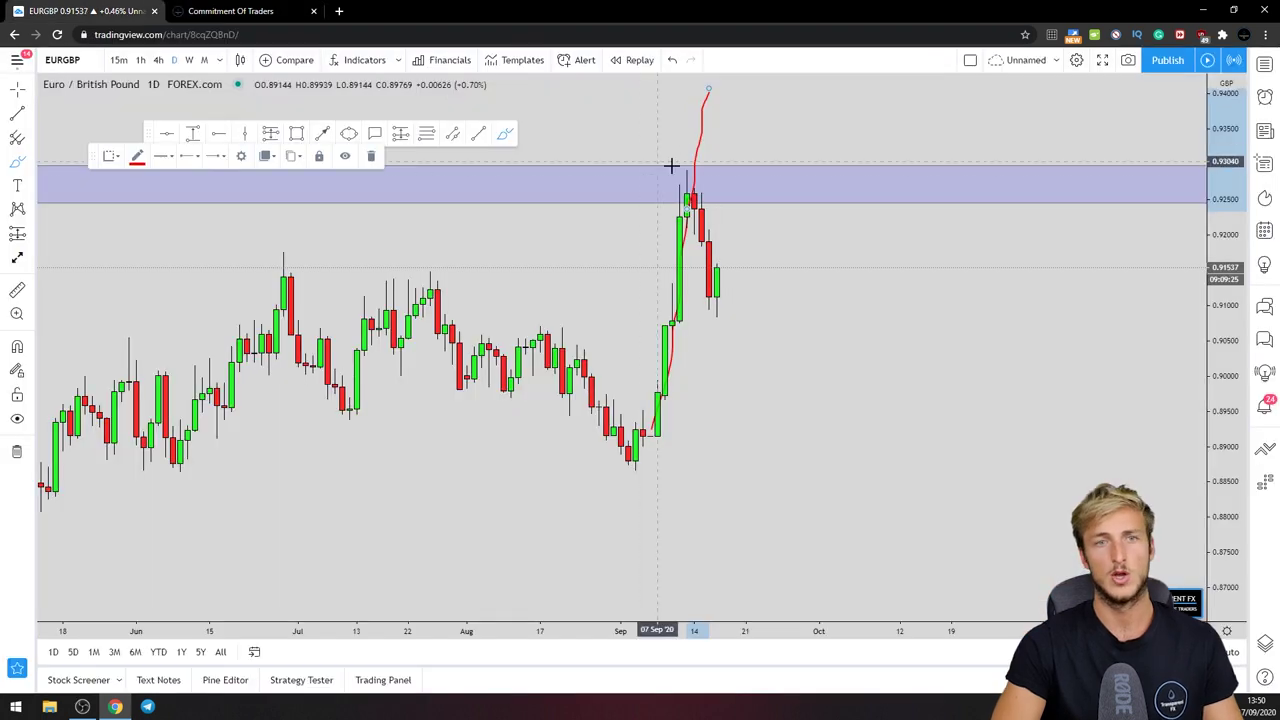
Replace the rally's extension with a brushed decline to about 0.909 and a circle at the peak, and undo the markings
key("ctrl+z")
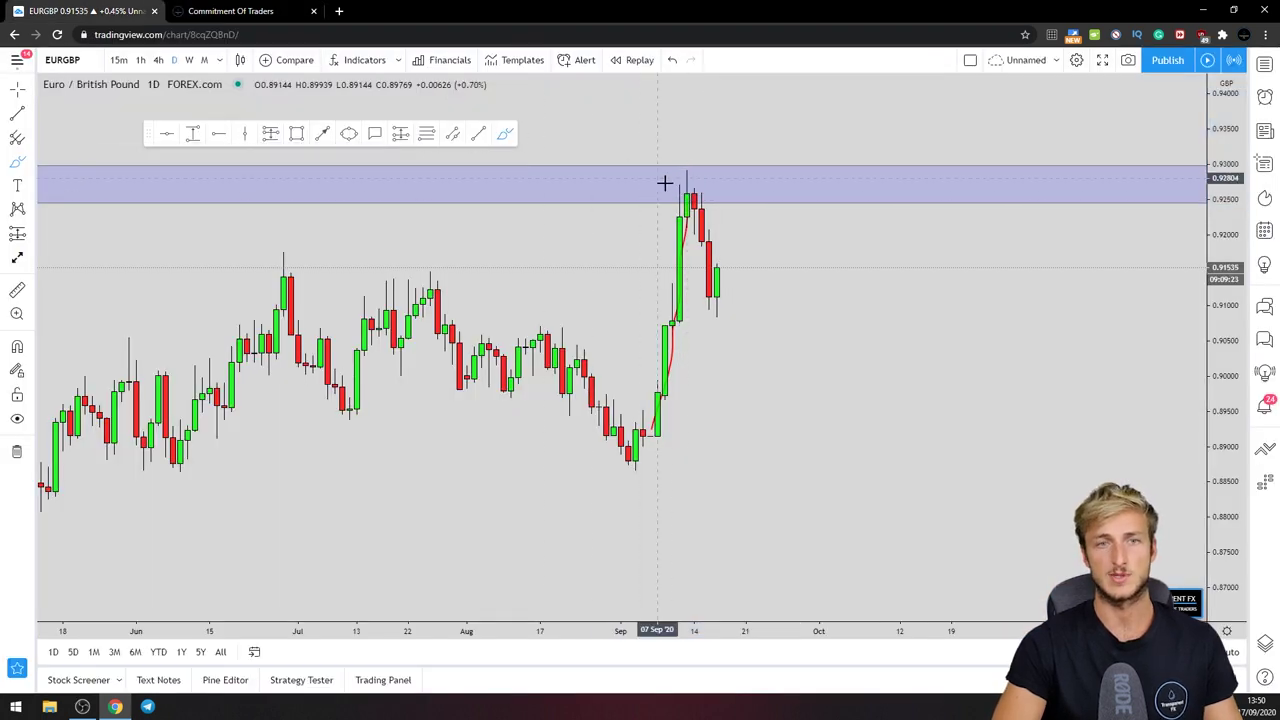
left_click_drag(683, 183, 727, 305)
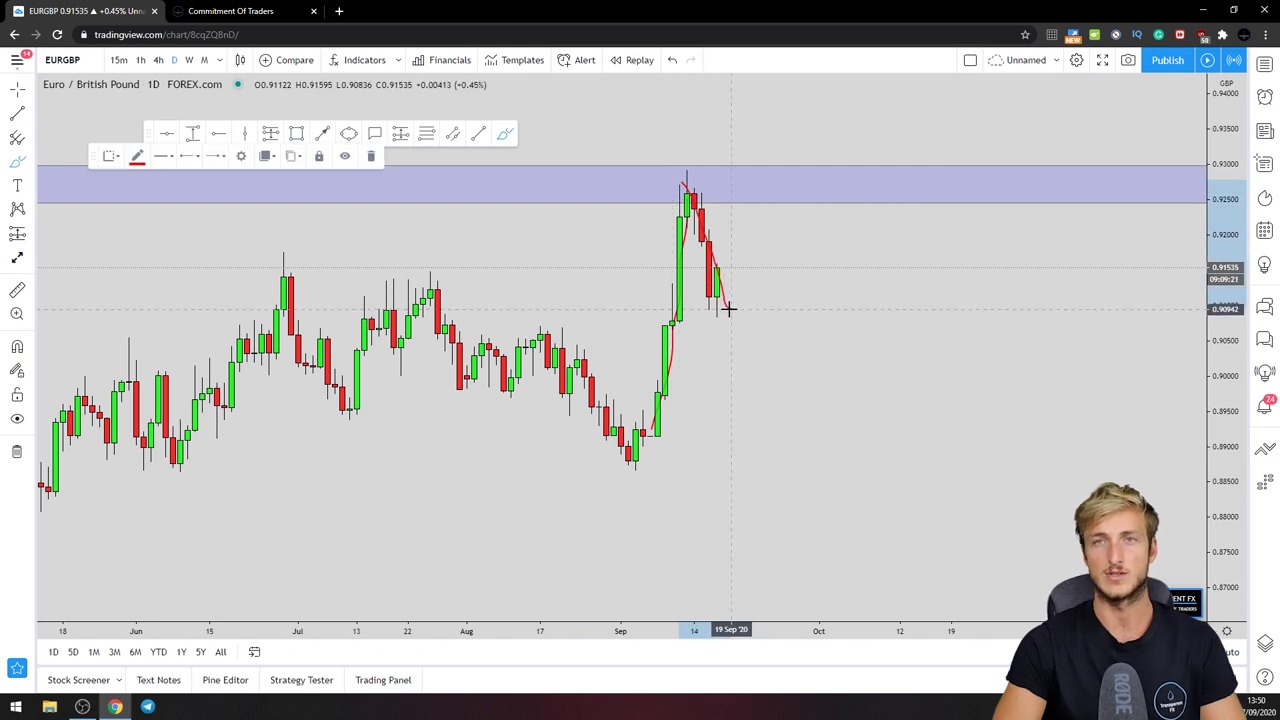
mouse_move(686, 186)
left_mouse_down()
mouse_move(703, 185)
mouse_move(686, 185)
left_mouse_up()
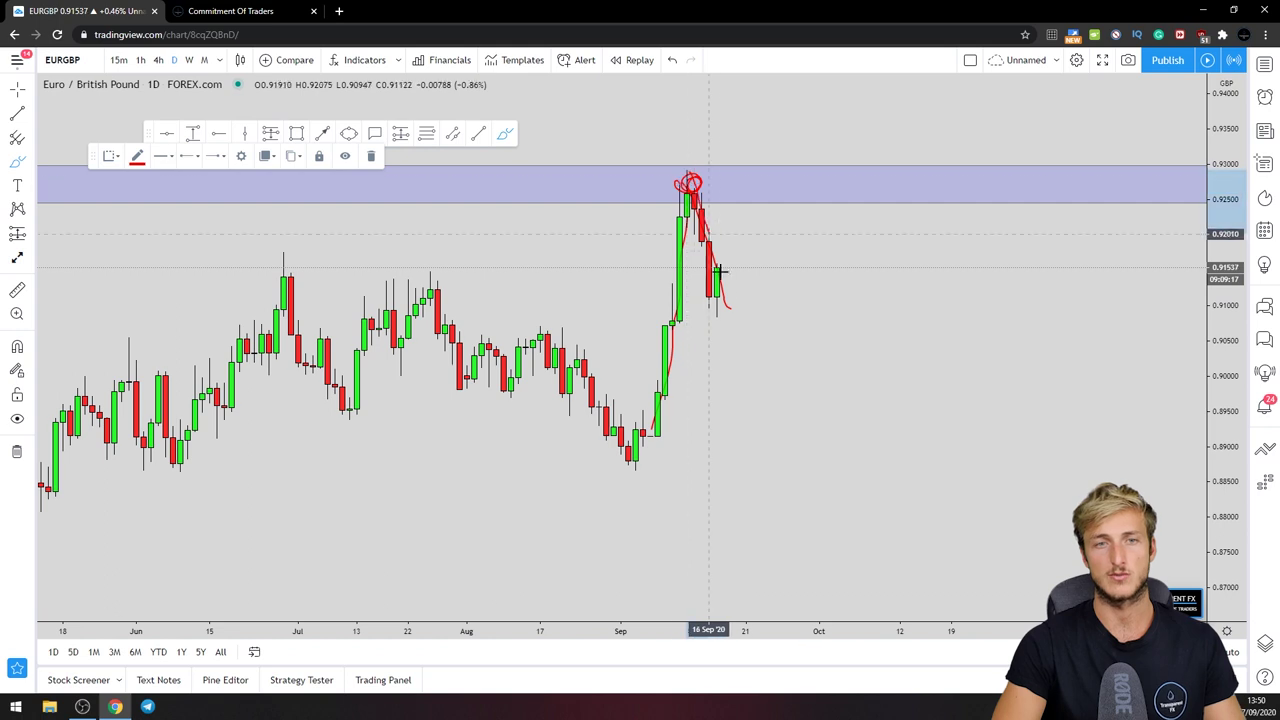
left_click(672, 61)
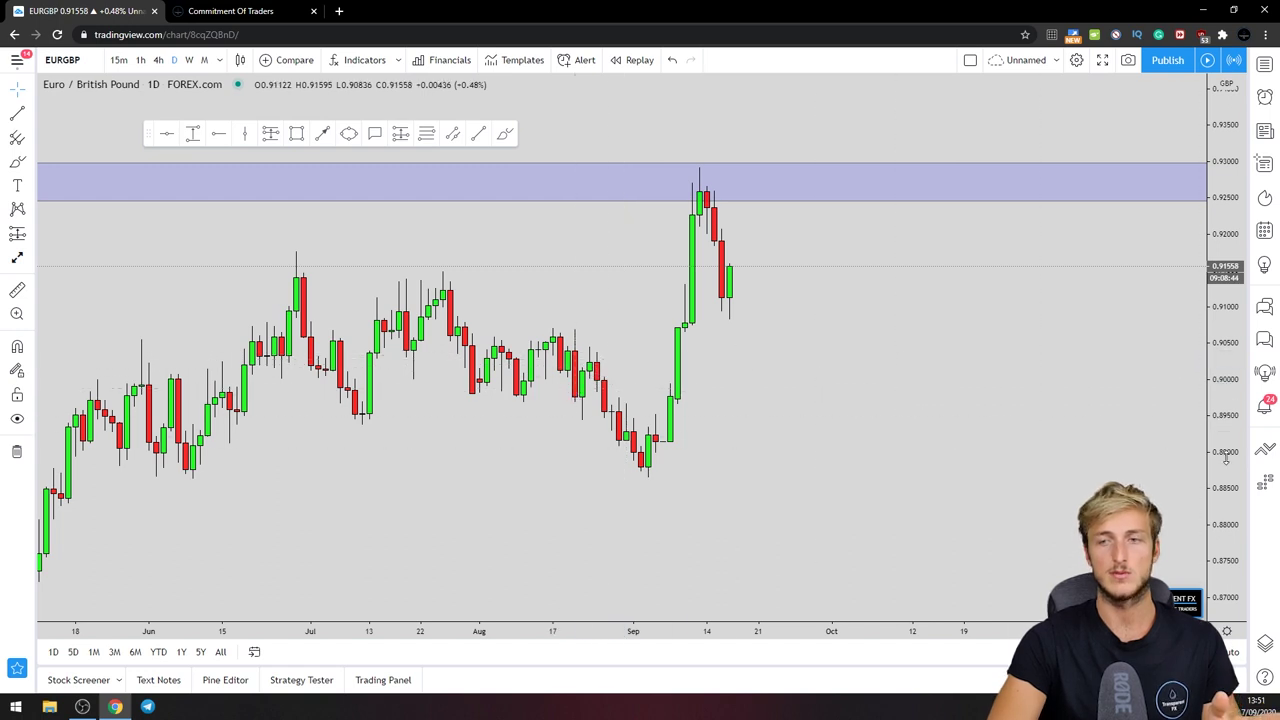
Brush the August double-top pattern on the daily candles, circling the following low near 0.896 and the lower high near 0.903
left_click_drag(1226, 457, 1226, 400)
left_click(505, 133)
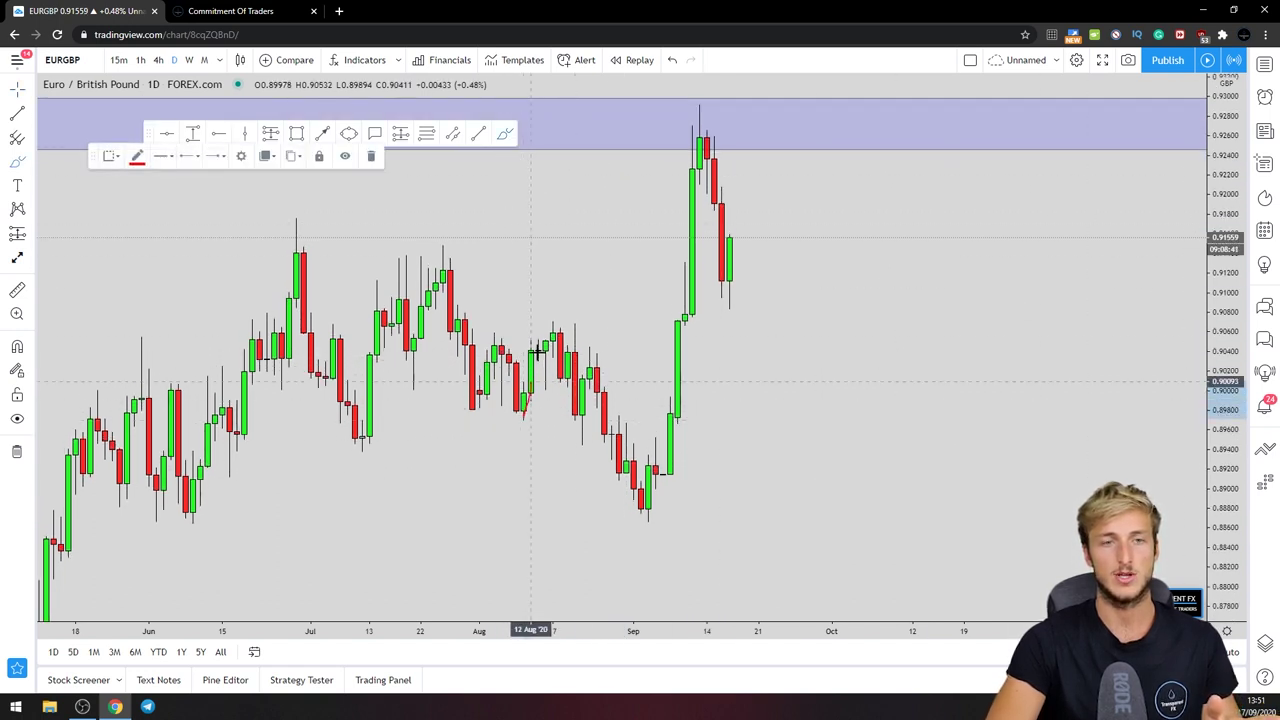
mouse_move(537, 350)
left_mouse_down()
mouse_move(555, 335)
mouse_move(570, 345)
left_mouse_up()
left_click_drag(578, 420, 581, 428)
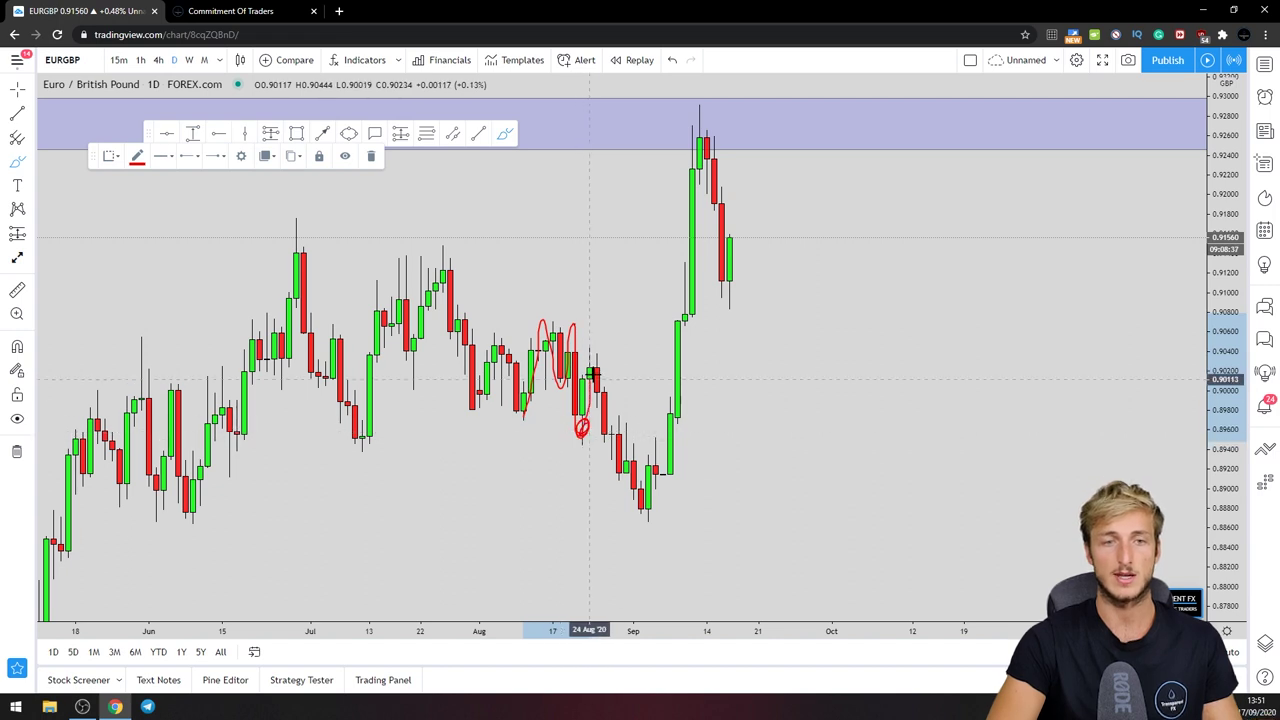
left_click_drag(596, 366, 597, 366)
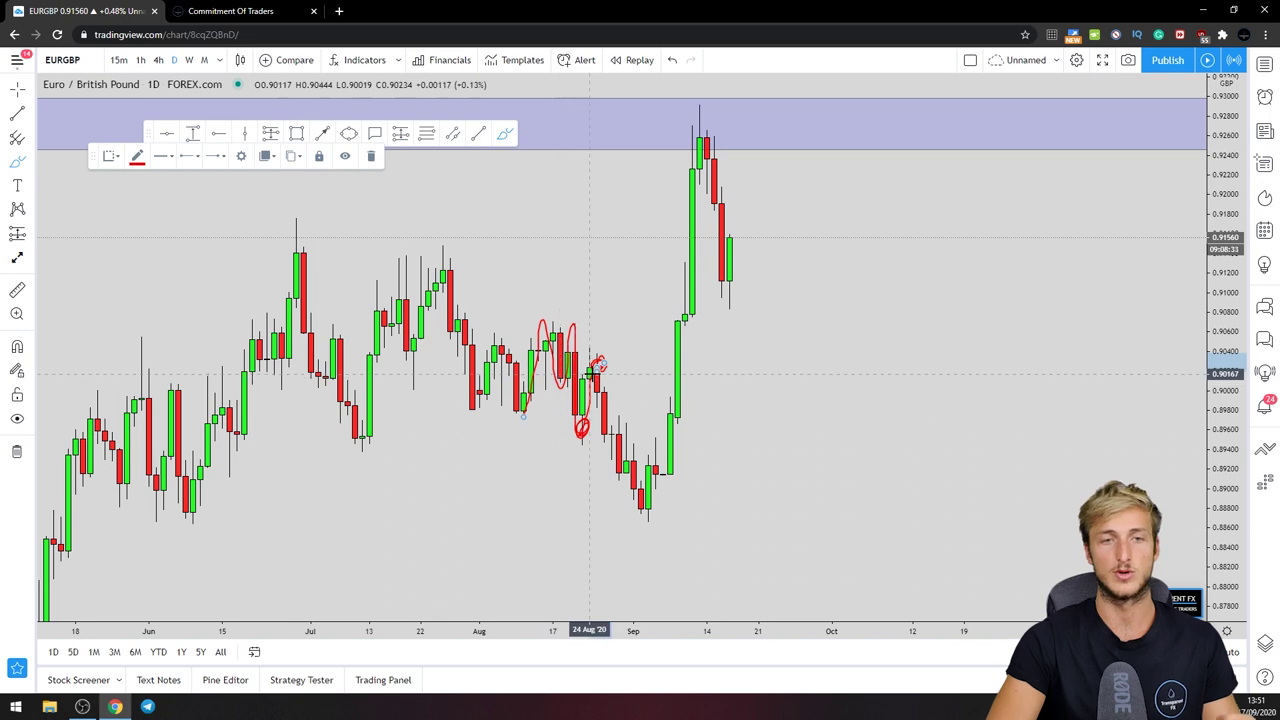
Sketch a double top with a circled lower-high retest beyond the latest candle, and undo it together with the August markings
mouse_move(924, 470)
left_mouse_down()
mouse_move(949, 297)
mouse_move(1011, 280)
mouse_move(1042, 458)
mouse_move(1097, 334)
mouse_move(1128, 482)
left_mouse_up()
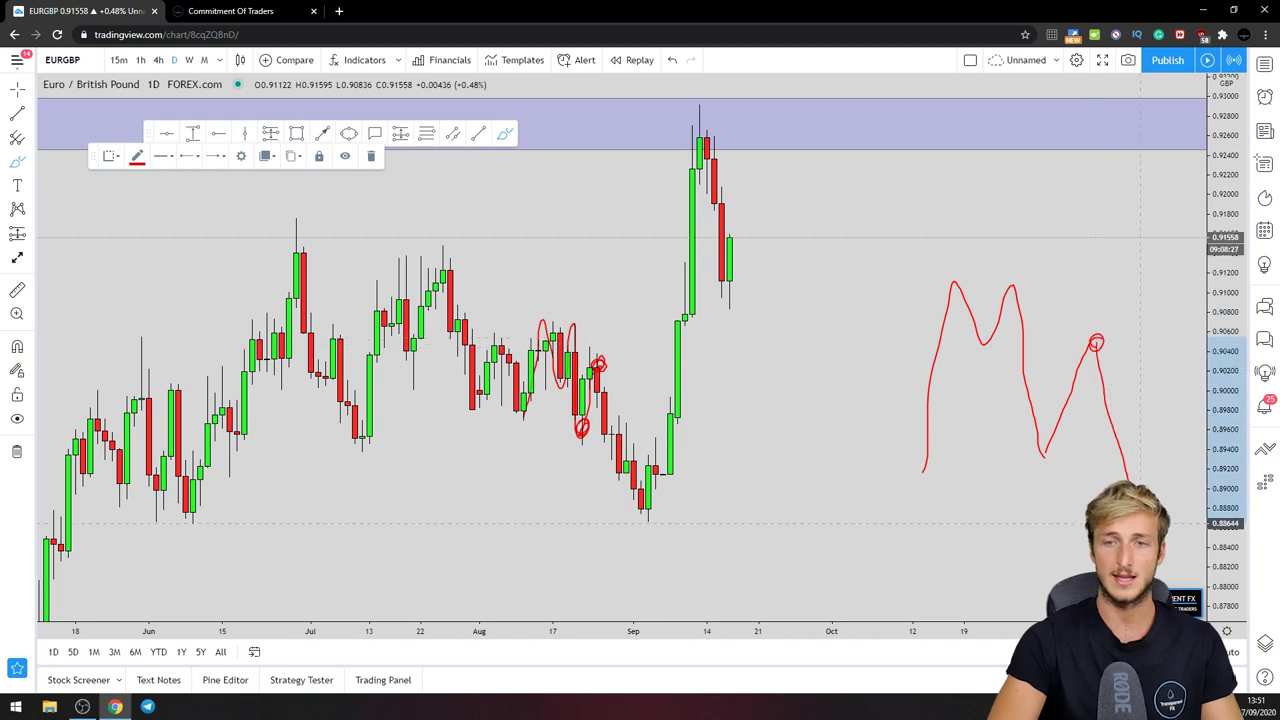
left_click(673, 61)
left_click(673, 61)
left_click(673, 61)
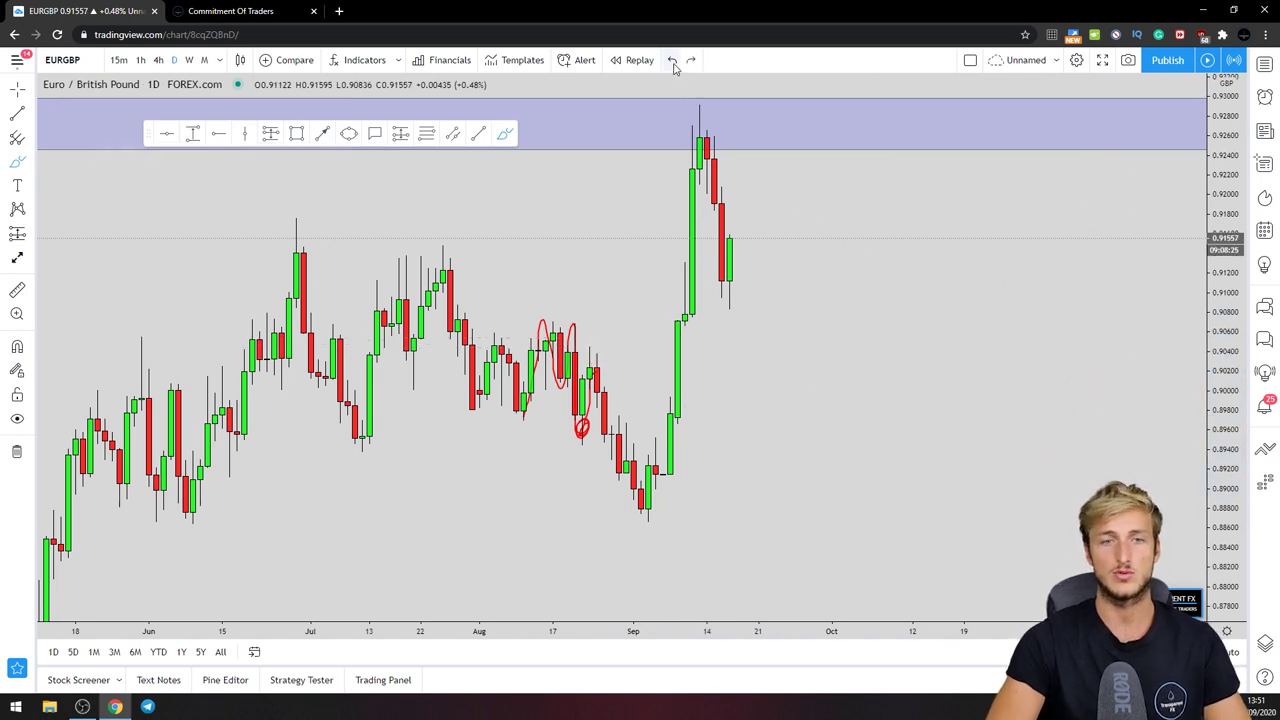
left_click(673, 61)
left_click(673, 61)
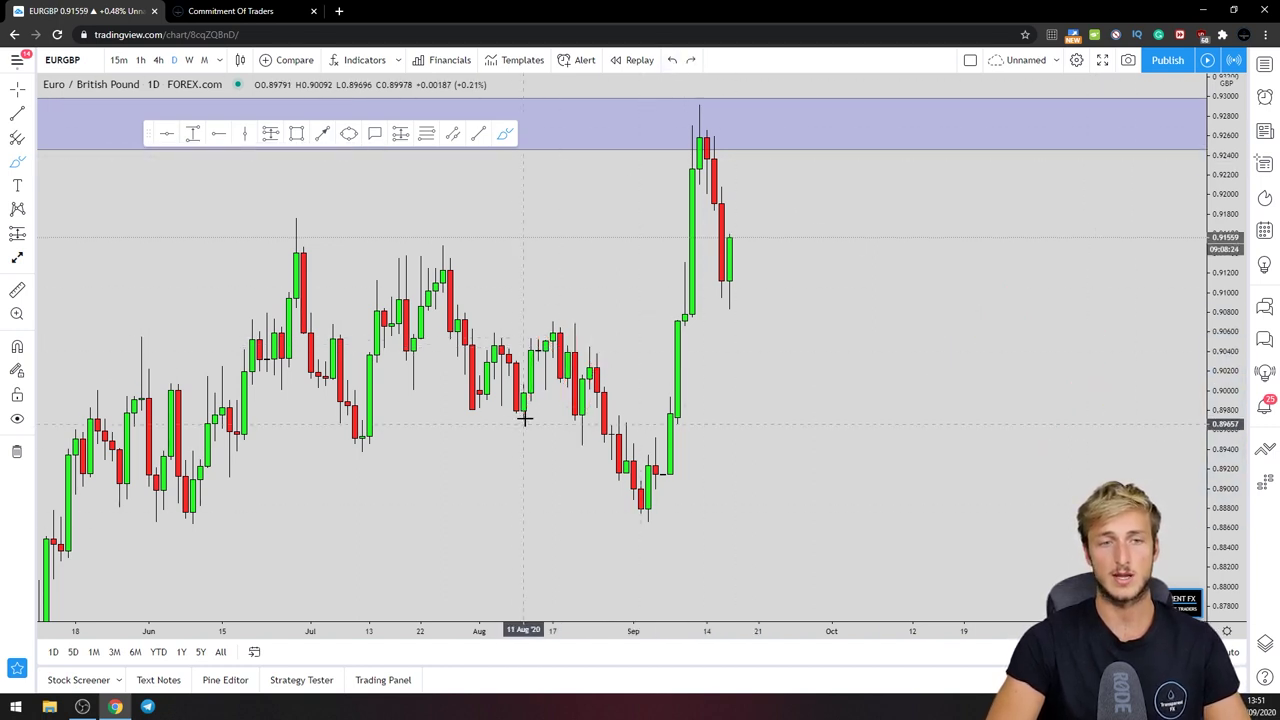
Retrace the August double top, retest and decline to a circled low near 0.888, and undo the strokes
left_click(552, 345)
mouse_move(552, 345)
left_mouse_down()
mouse_move(564, 332)
mouse_move(567, 432)
mouse_move(580, 426)
left_mouse_up()
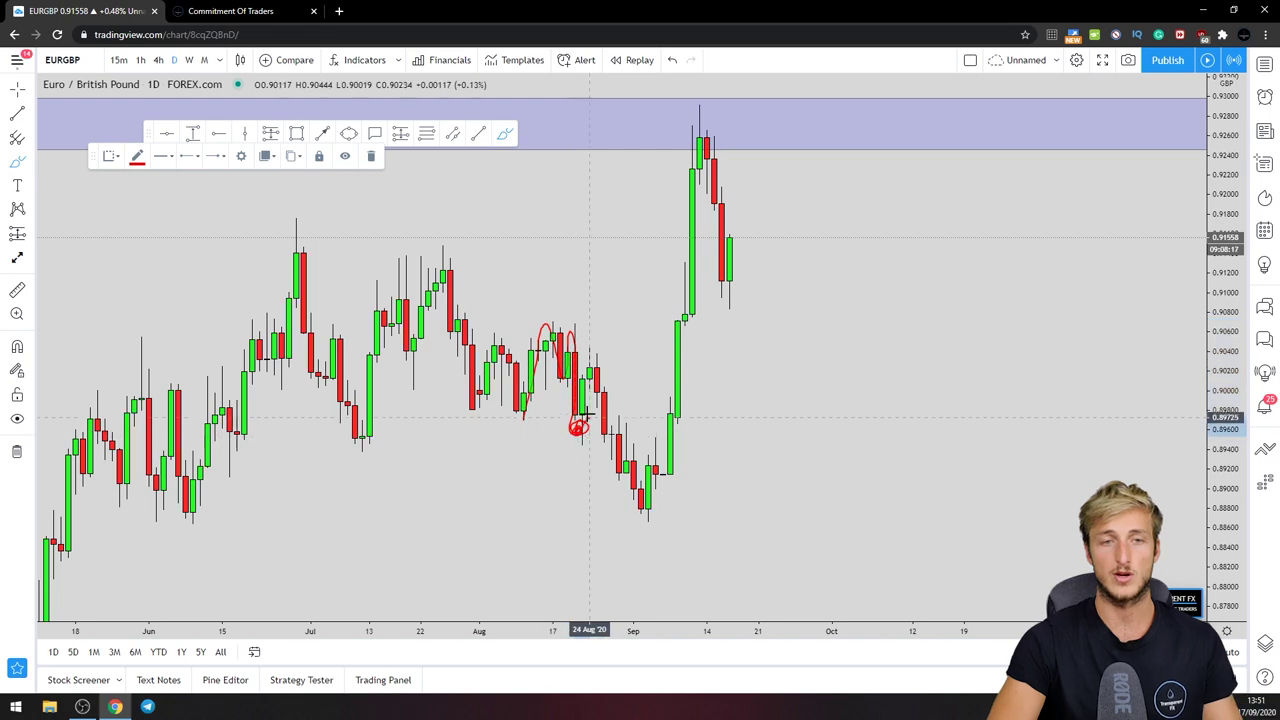
mouse_move(597, 368)
left_mouse_down()
mouse_move(612, 478)
mouse_move(640, 520)
mouse_move(642, 508)
left_mouse_up()
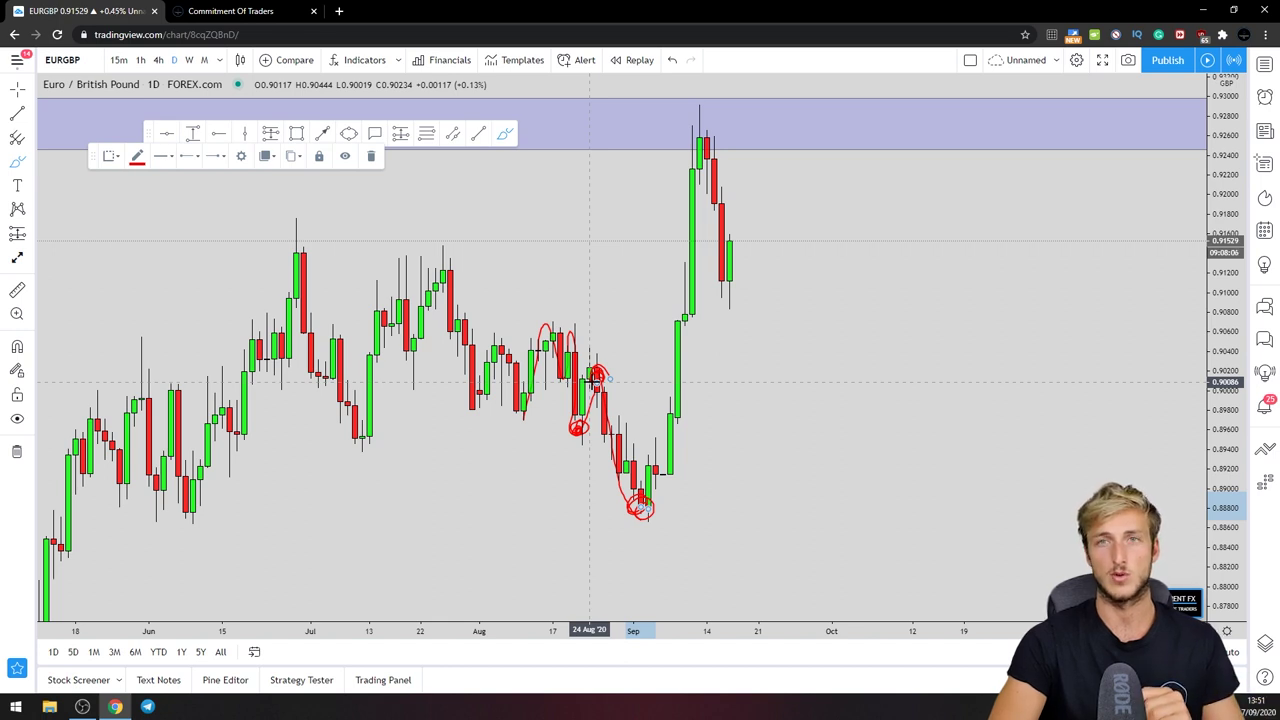
left_click(672, 61)
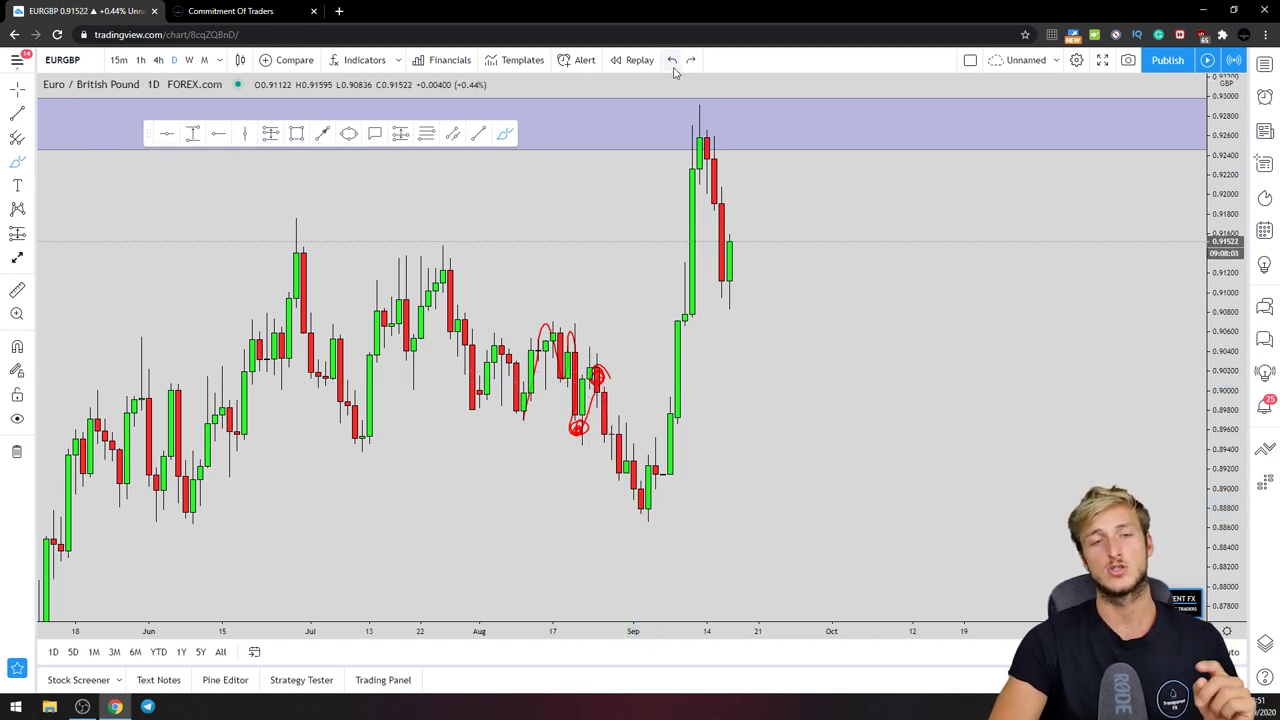
left_click(672, 61)
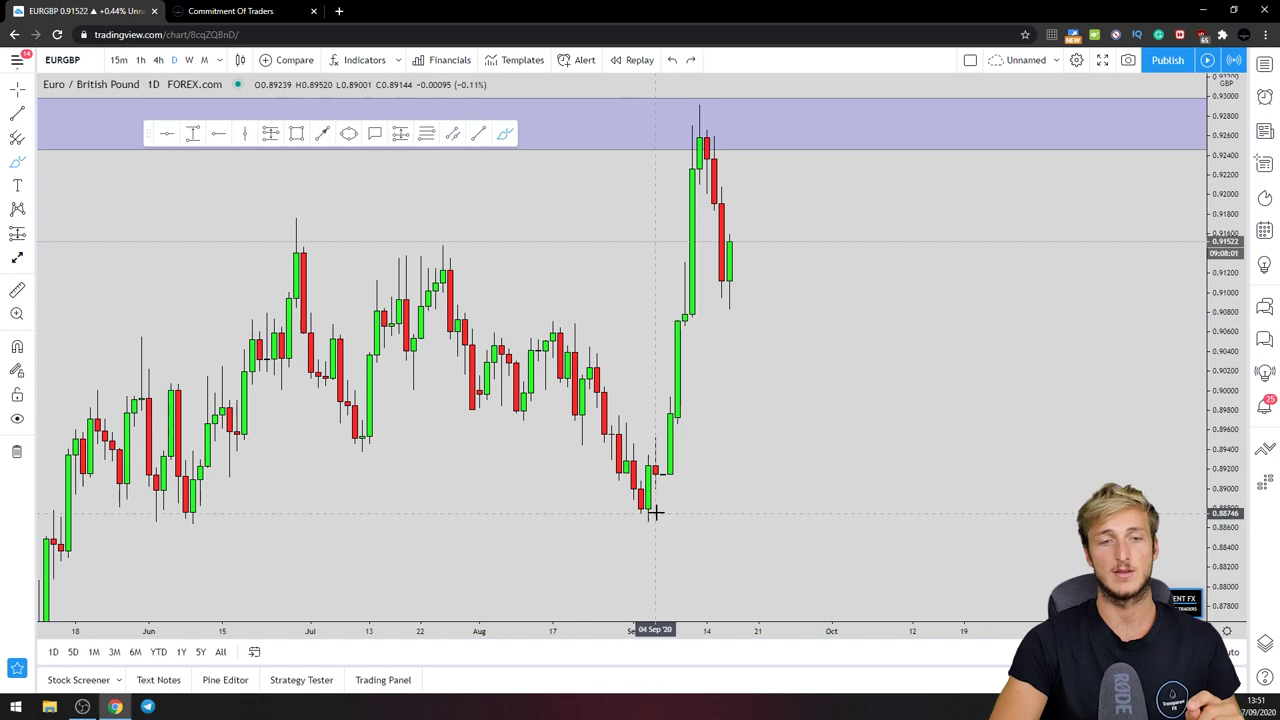
Circle the early-September low near 0.888, brush the rally from it to about 0.926, and undo both strokes
left_click_drag(651, 513, 700, 128)
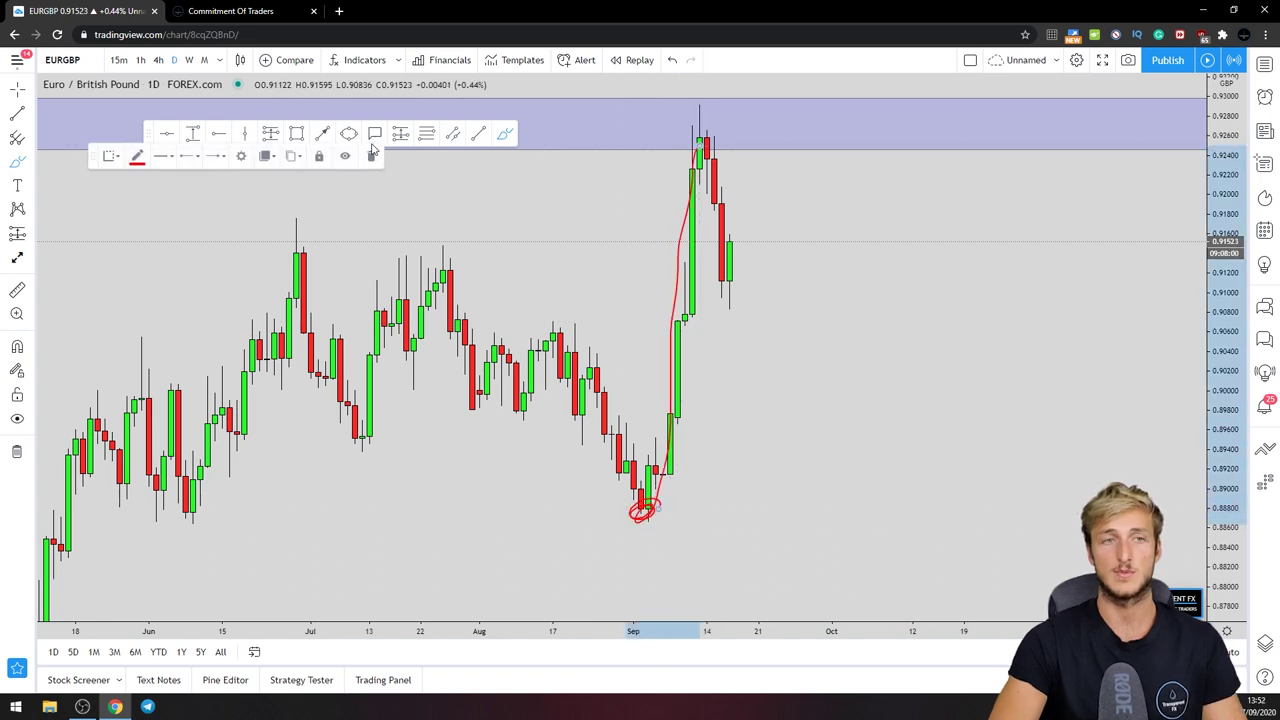
key("ctrl+z")
key("ctrl+z")
Switch to the monthly timeframe and brush a horizontal level at about 0.888 from the March 2020 candle, deleting it again
left_click(205, 60)
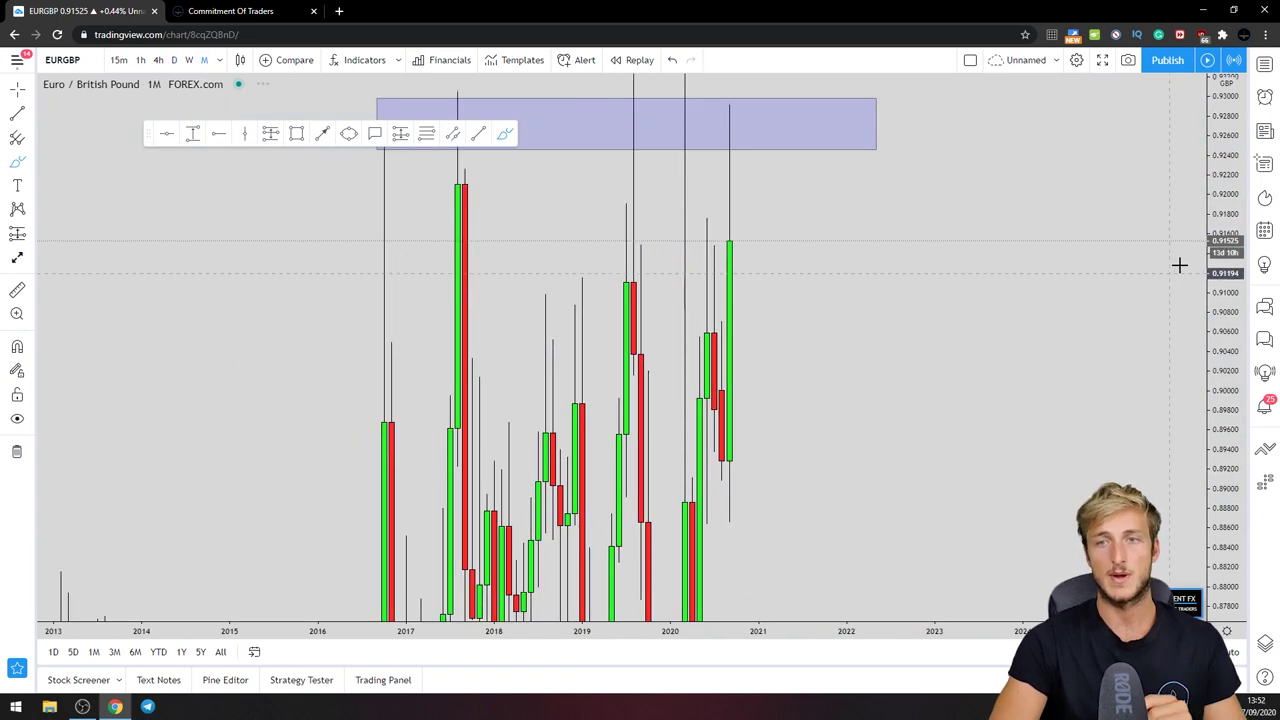
left_click_drag(1225, 275, 1197, 625)
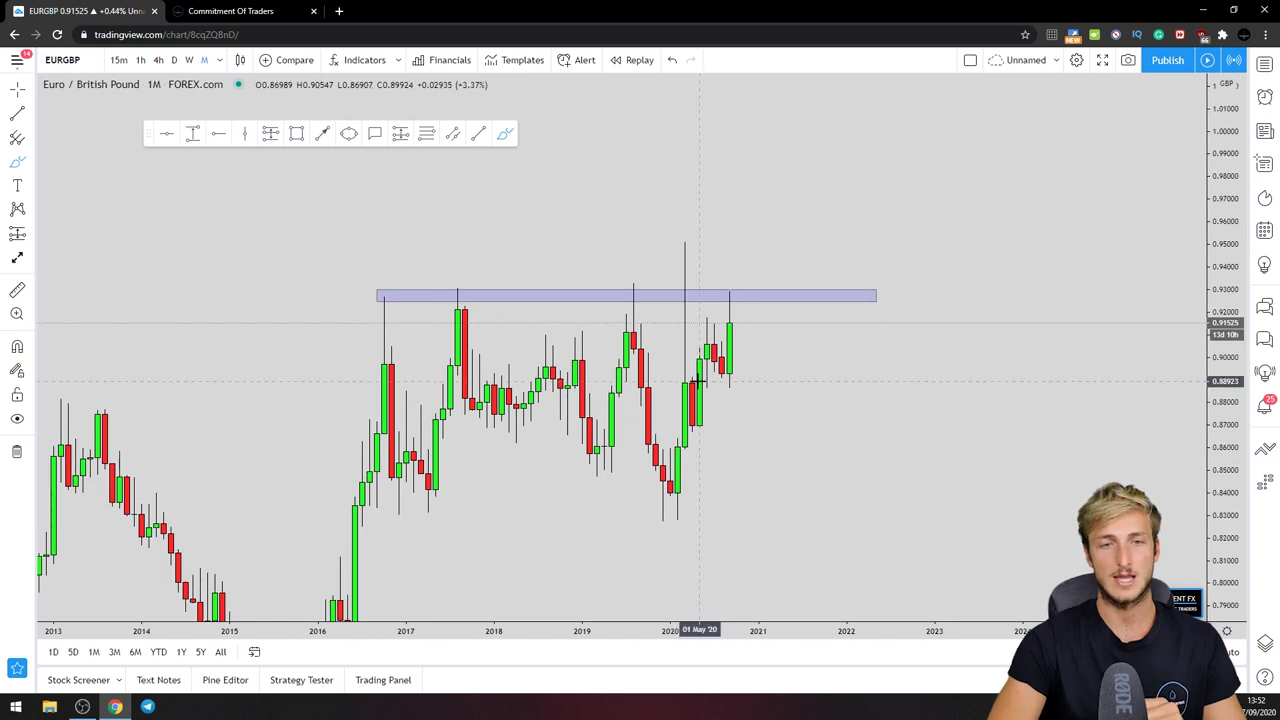
left_click_drag(690, 384, 762, 383)
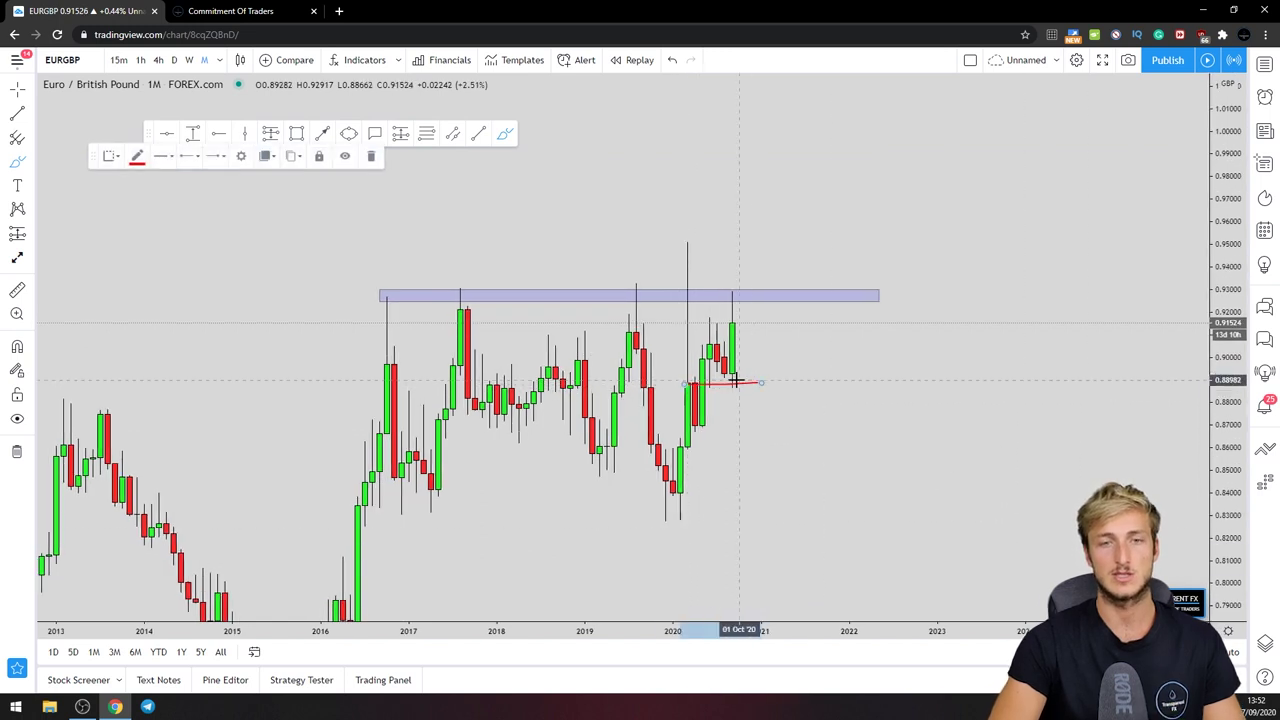
left_click(375, 156)
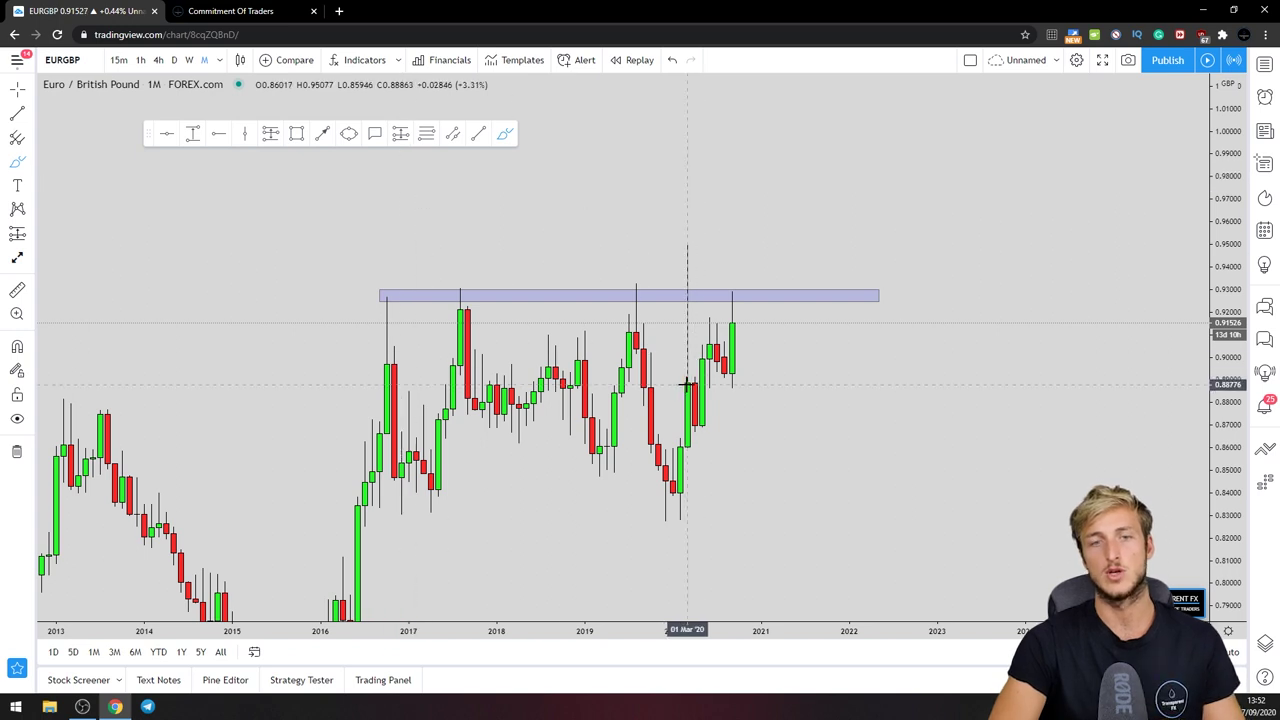
Circle the base of the September 2020 monthly candle near 0.890 and delete the circle
left_click(733, 377)
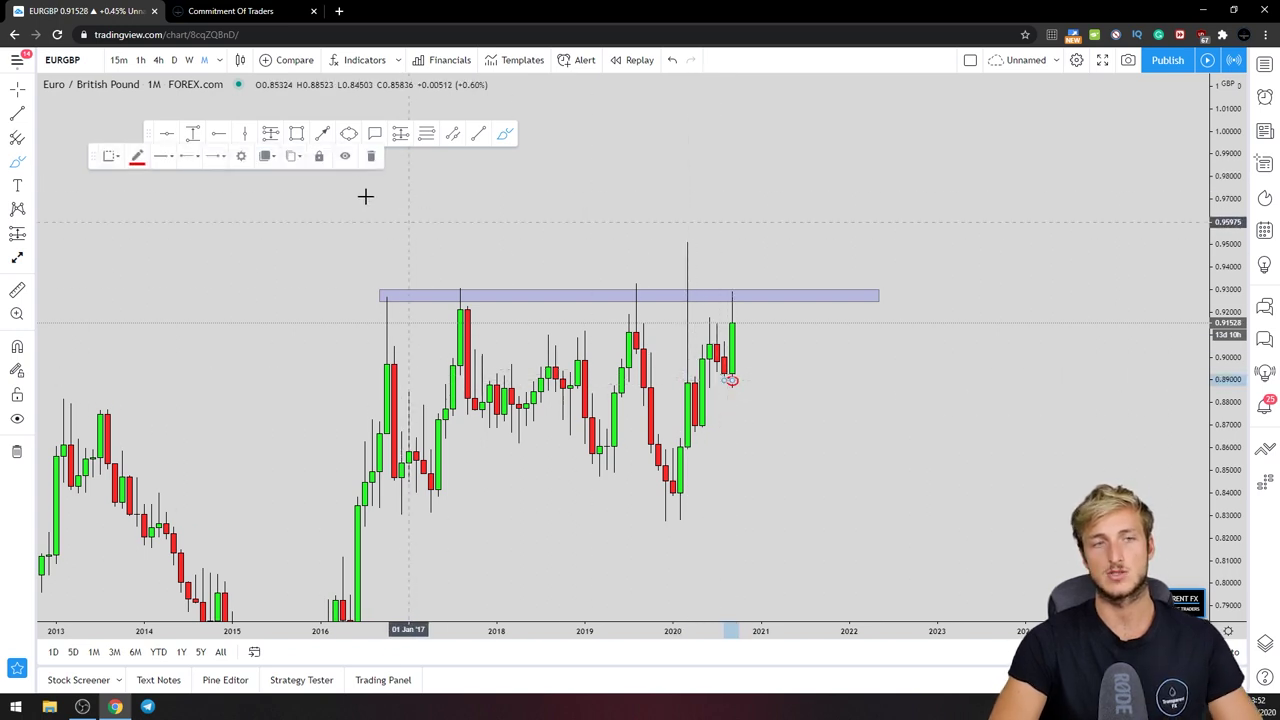
left_click(372, 156)
Place a magnet-snapped horizontal ray at the March 2020 close of 0.88863 on a line chart, and restore the candles
left_click(240, 62)
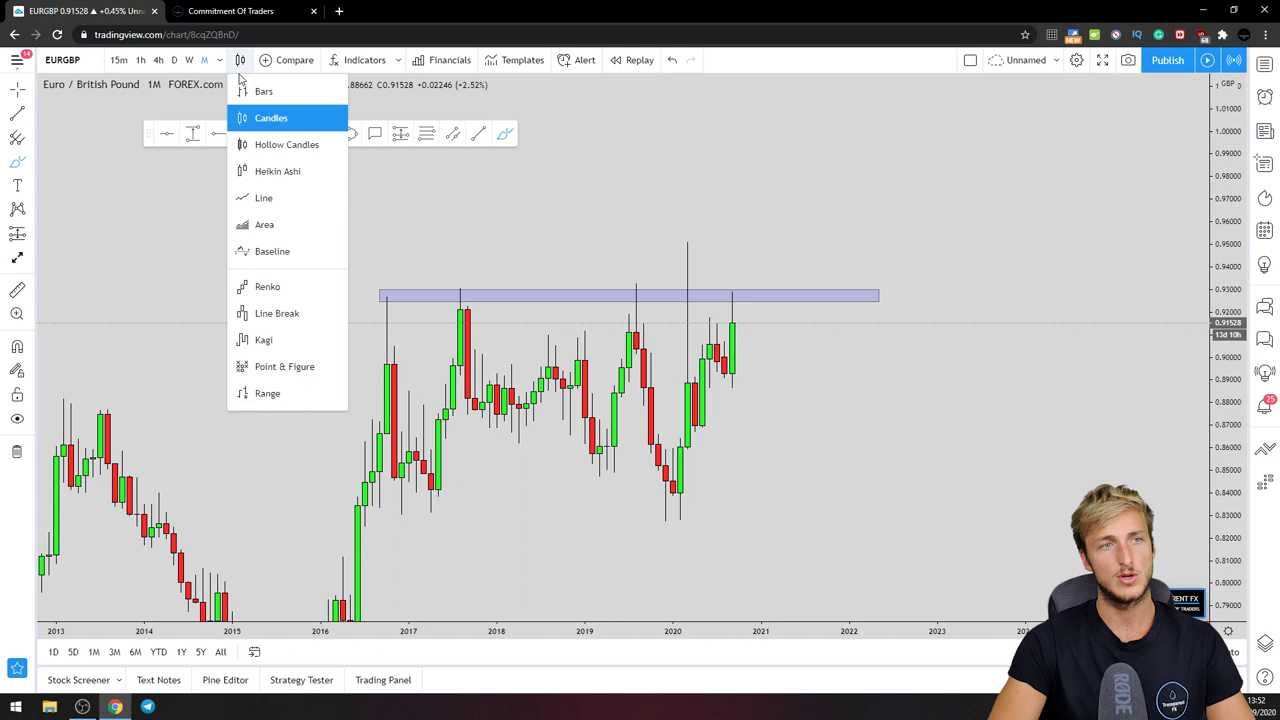
left_click(259, 198)
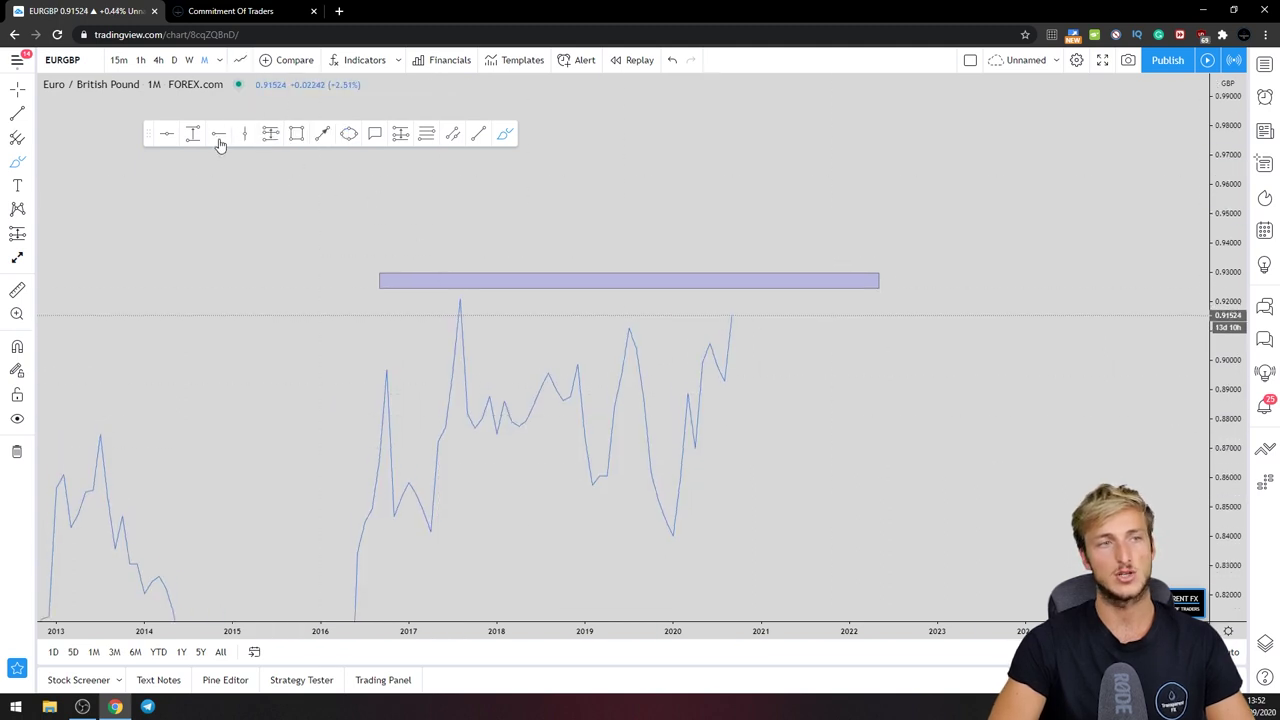
left_click(60, 320)
left_click(17, 347)
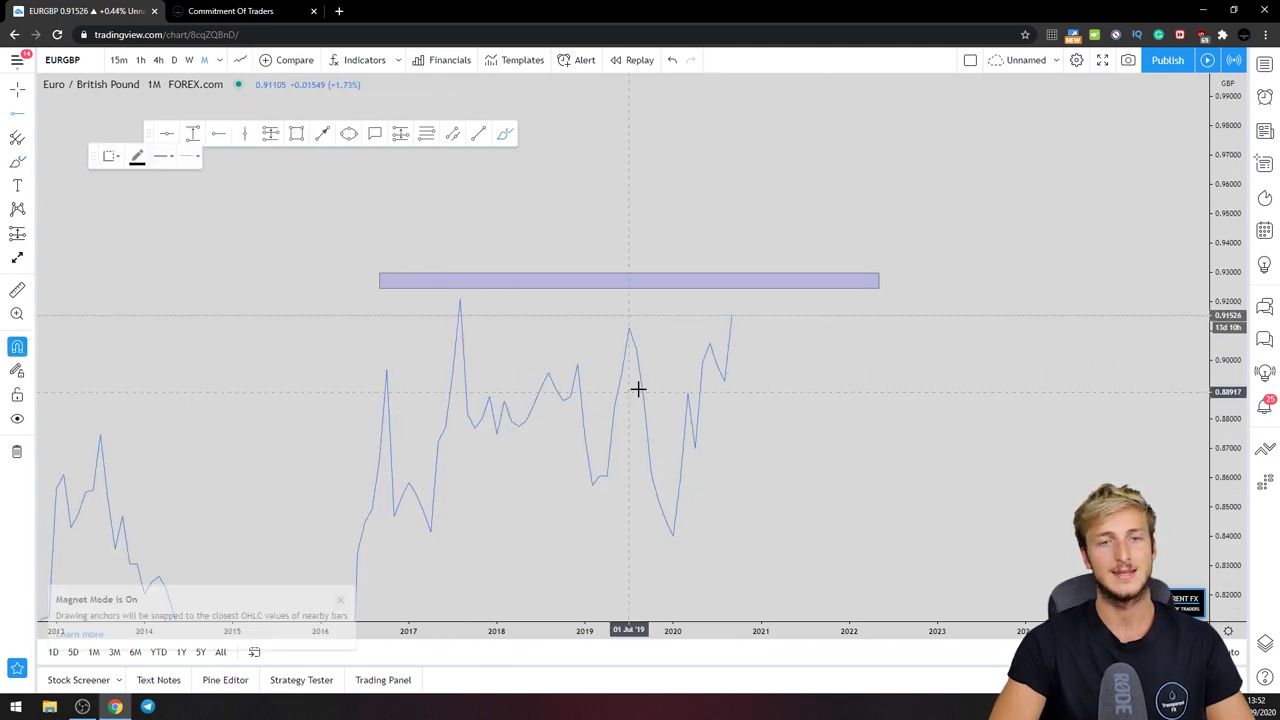
left_click(687, 395)
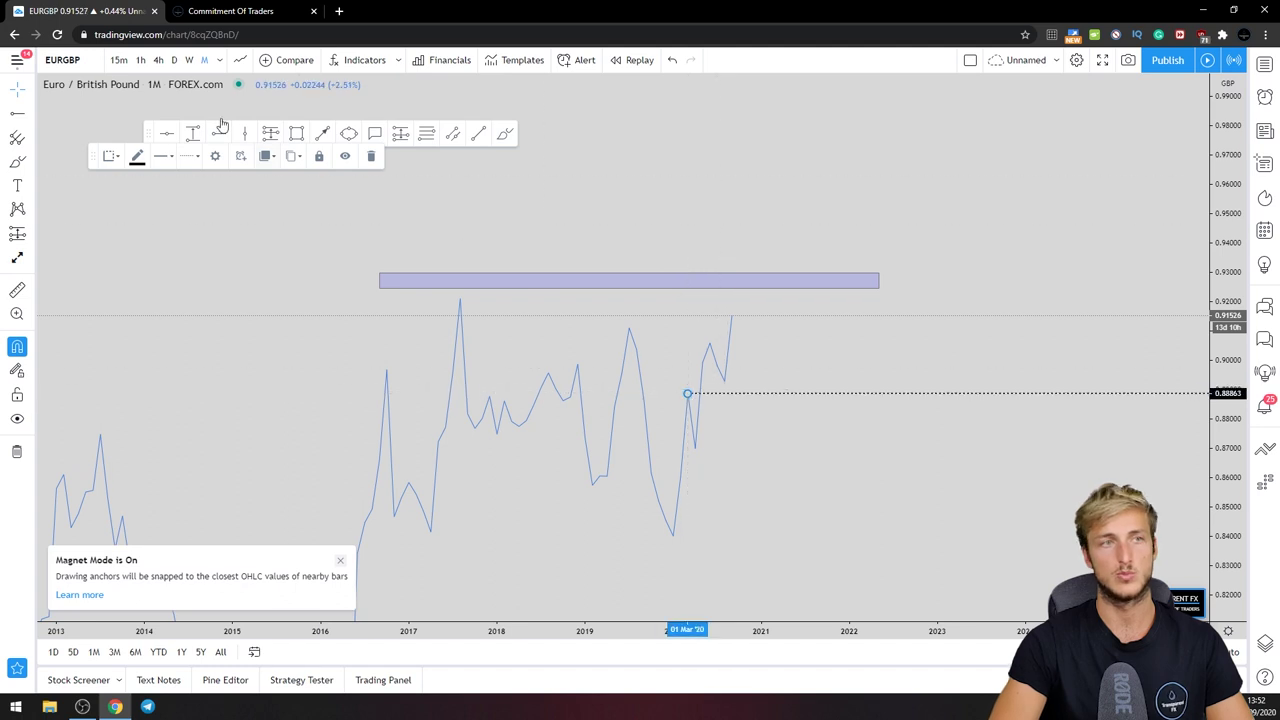
left_click(240, 60)
left_click(262, 118)
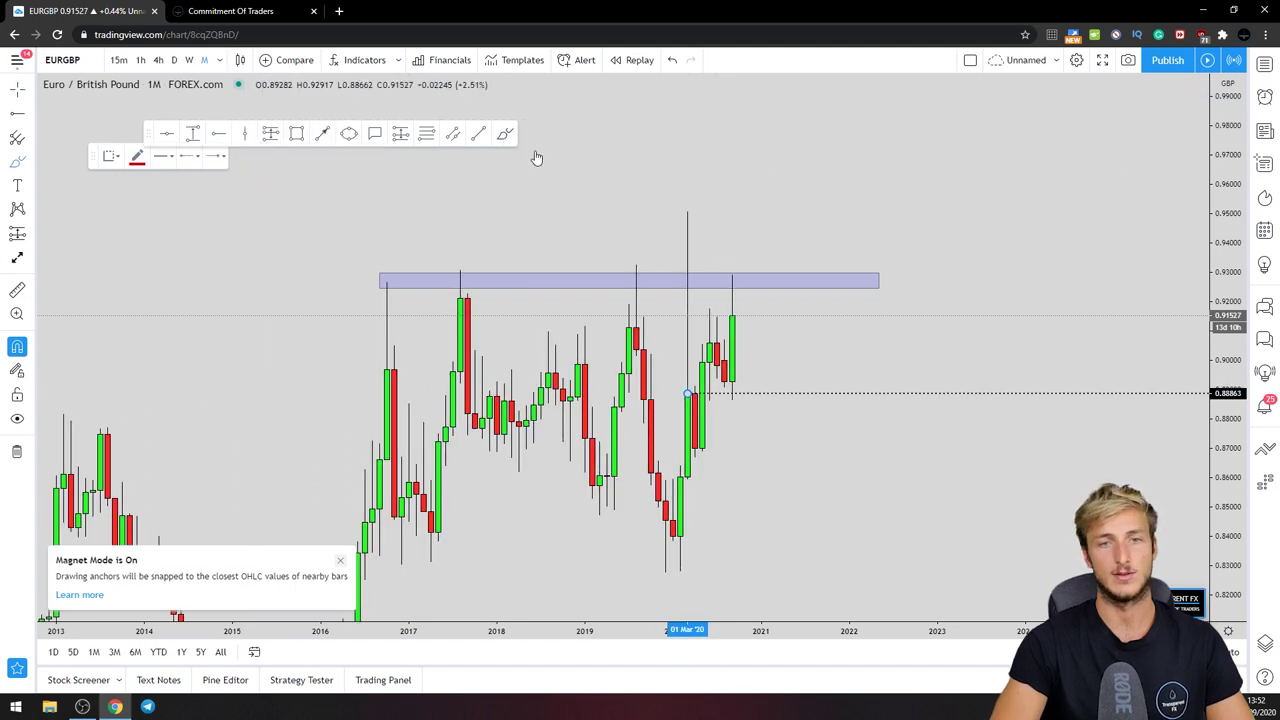
Circle the September low at the ray, brush its rally to about 0.923 and a V-shaped swing to about 0.931, and undo all the strokes
mouse_move(737, 393)
left_mouse_down()
mouse_move(724, 384)
mouse_move(732, 391)
mouse_move(746, 292)
left_mouse_up()
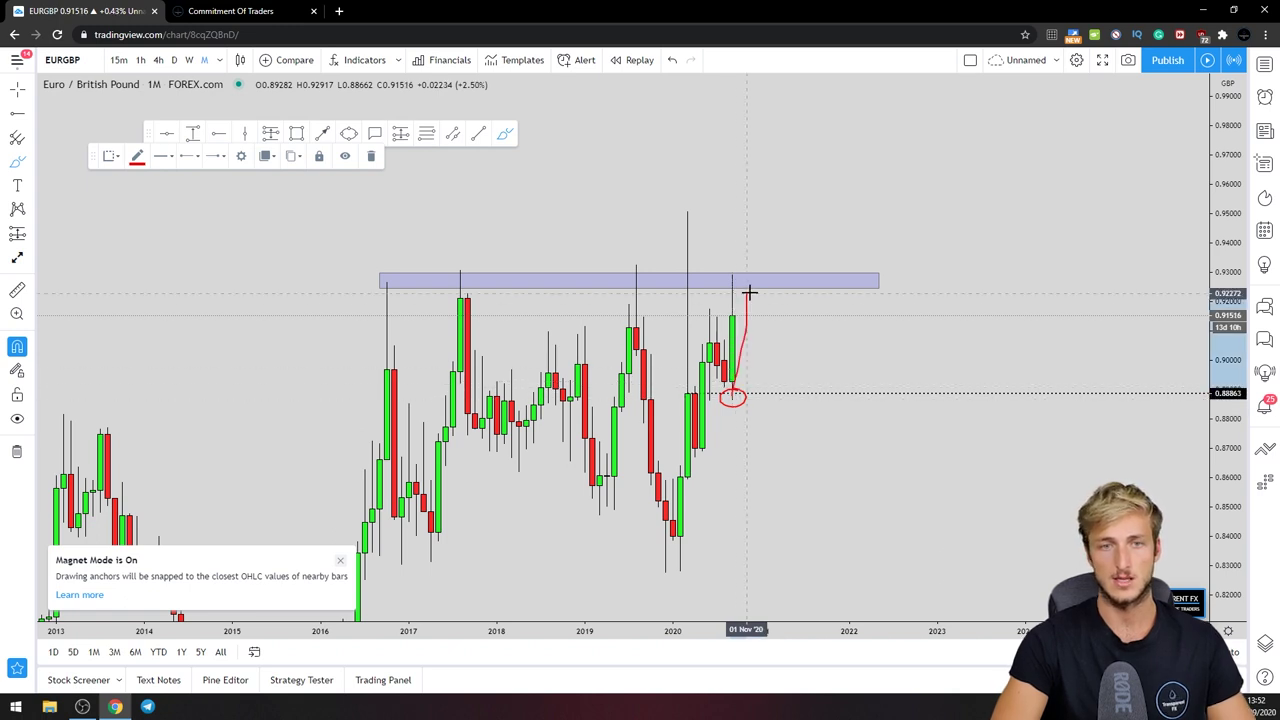
left_click(672, 60)
left_click(672, 60)
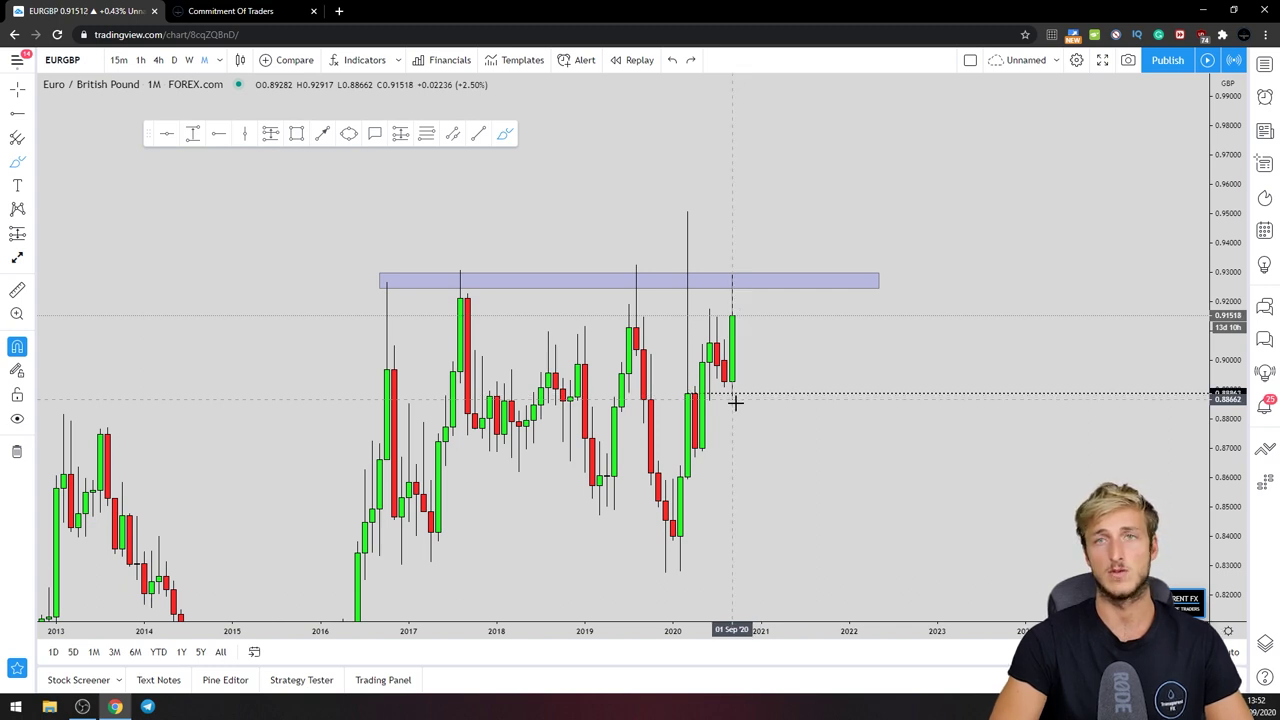
mouse_move(709, 314)
left_mouse_down()
mouse_move(732, 398)
mouse_move(747, 268)
left_mouse_up()
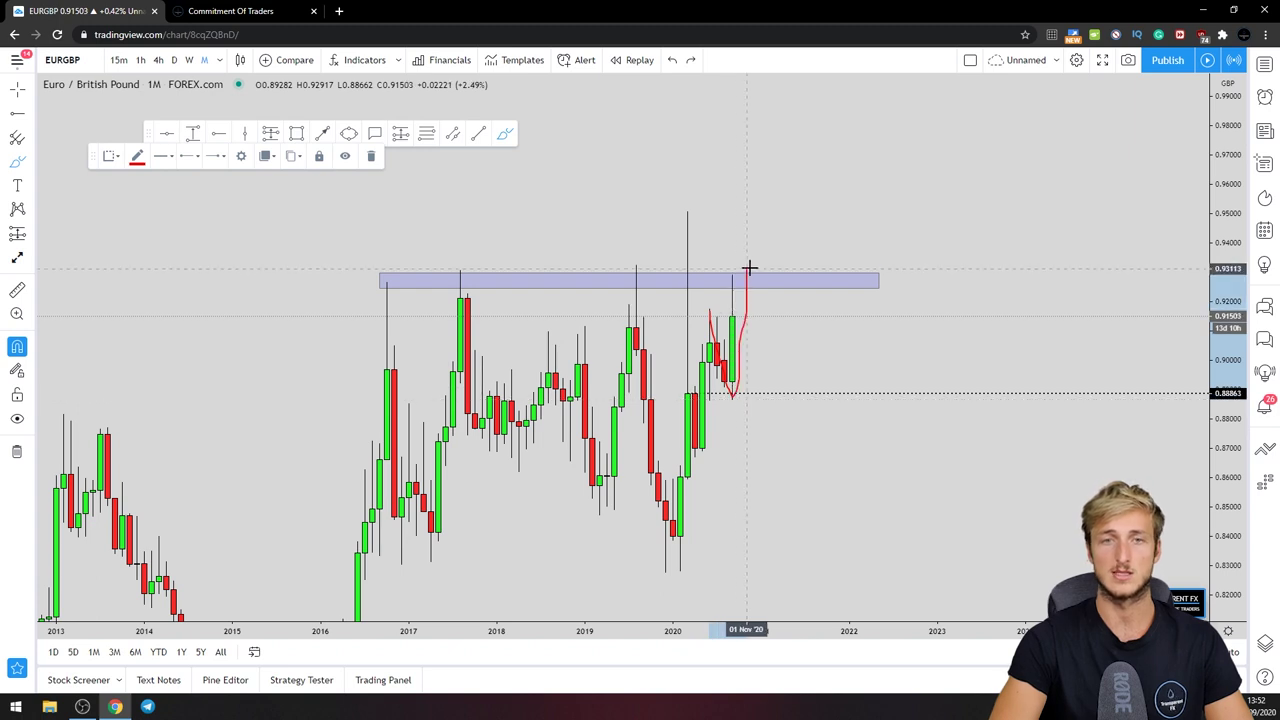
left_click(675, 61)
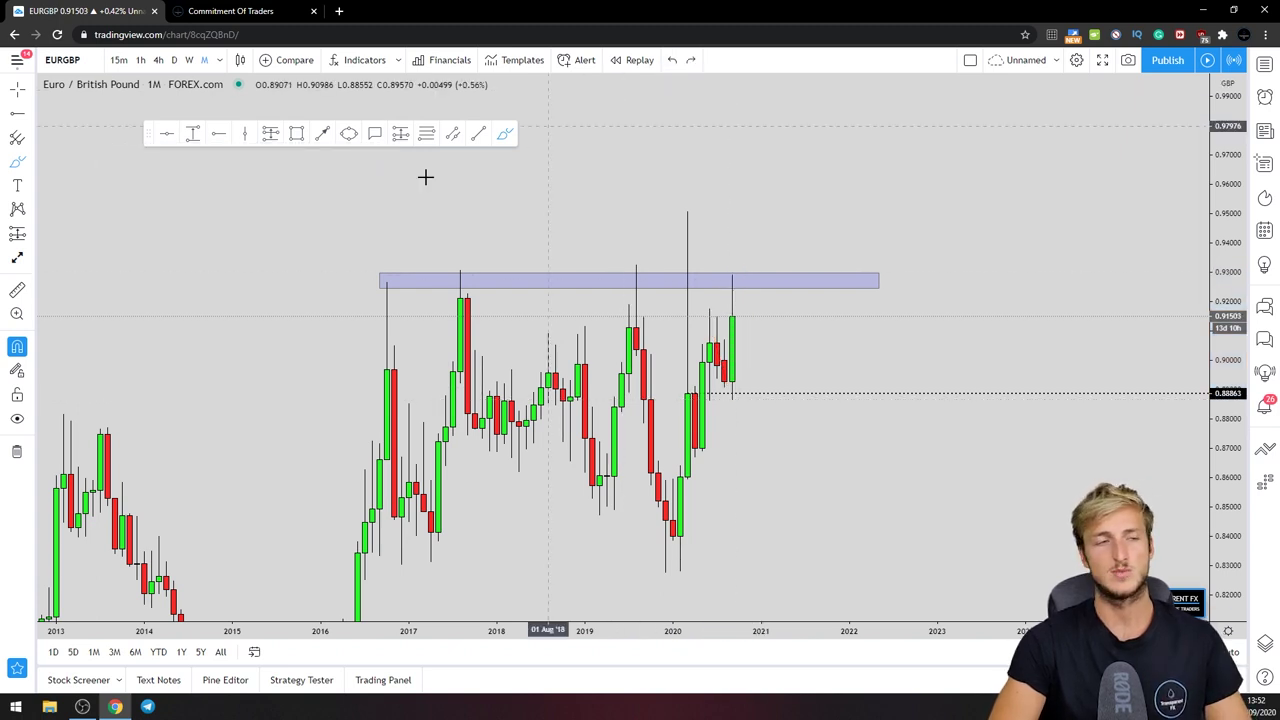
Switch to the weekly timeframe and delete the dotted horizontal ray
left_click(188, 61)
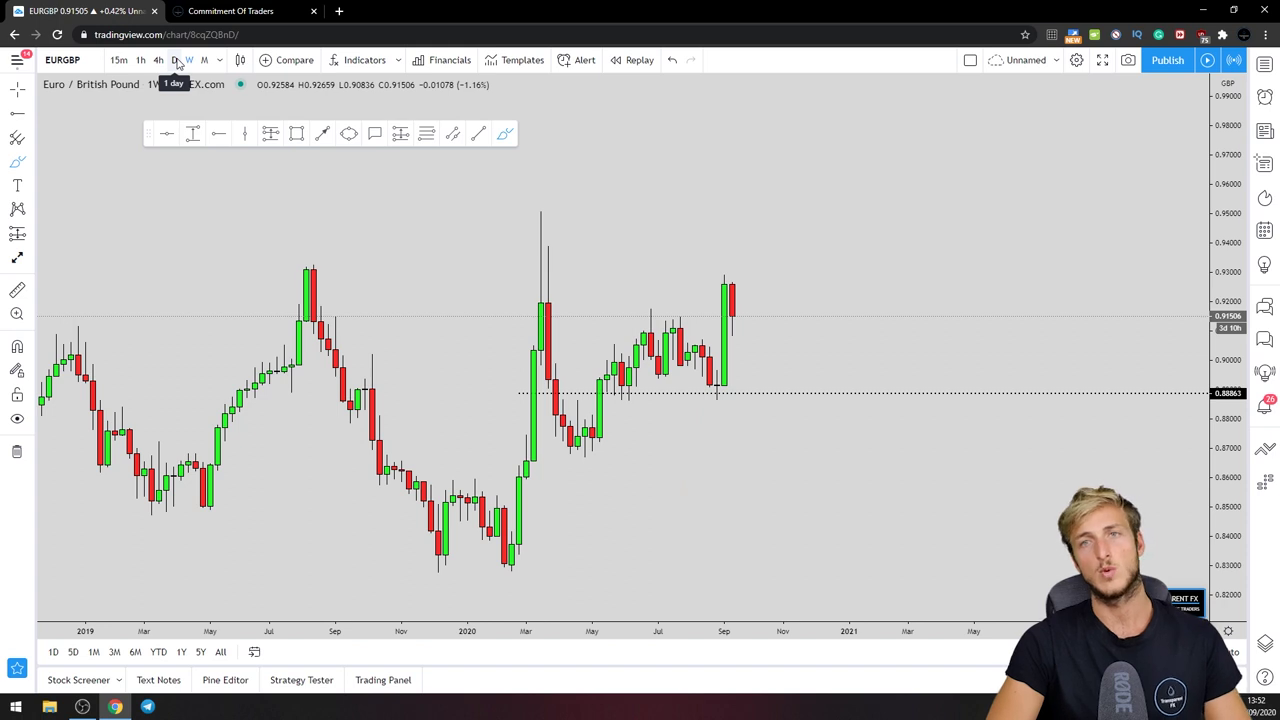
left_click_drag(1228, 510, 1228, 445)
left_click(771, 424)
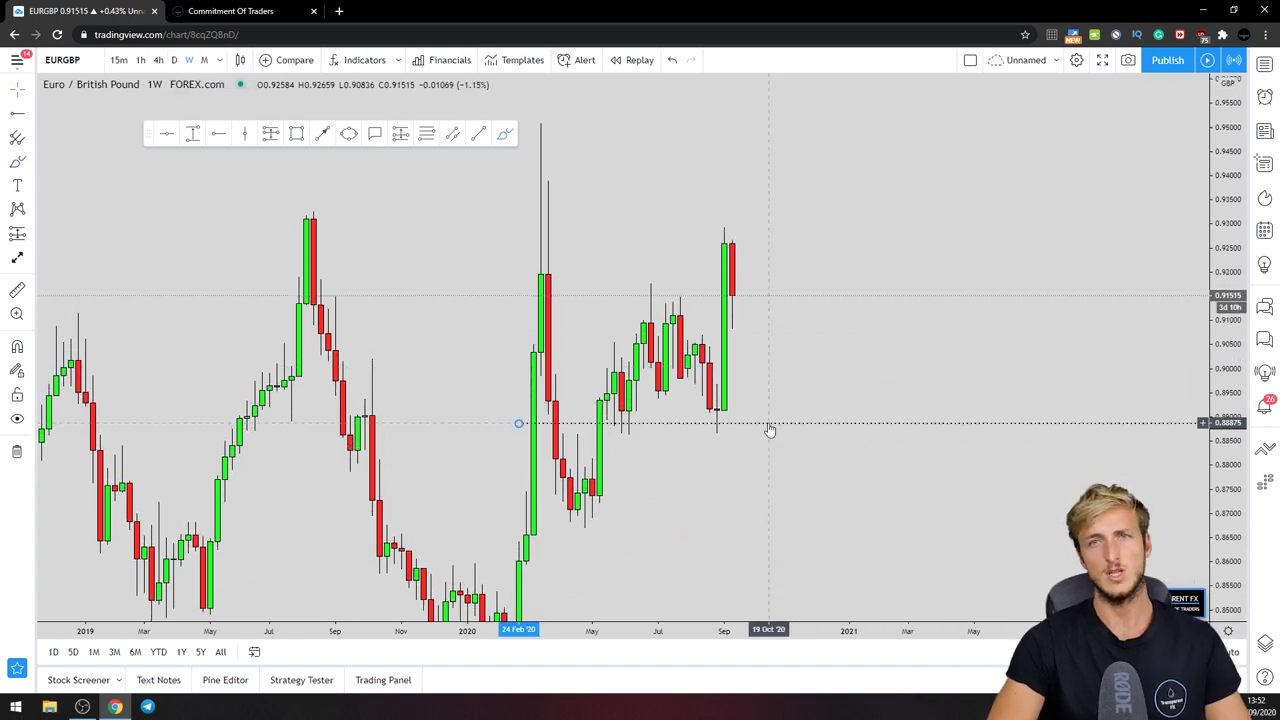
left_click(371, 160)
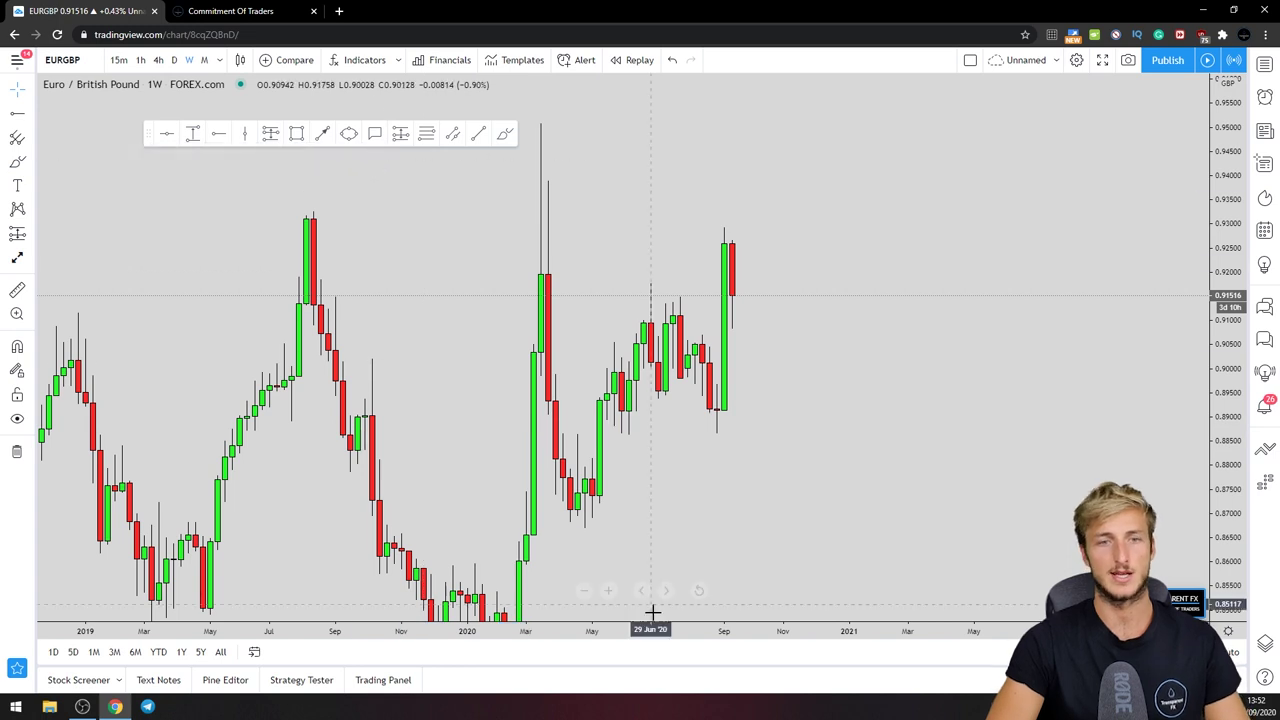
Switch the EURGBP chart to the daily timeframe
left_click(615, 589)
right_click(792, 480)
left_click_drag(662, 446, 726, 427)
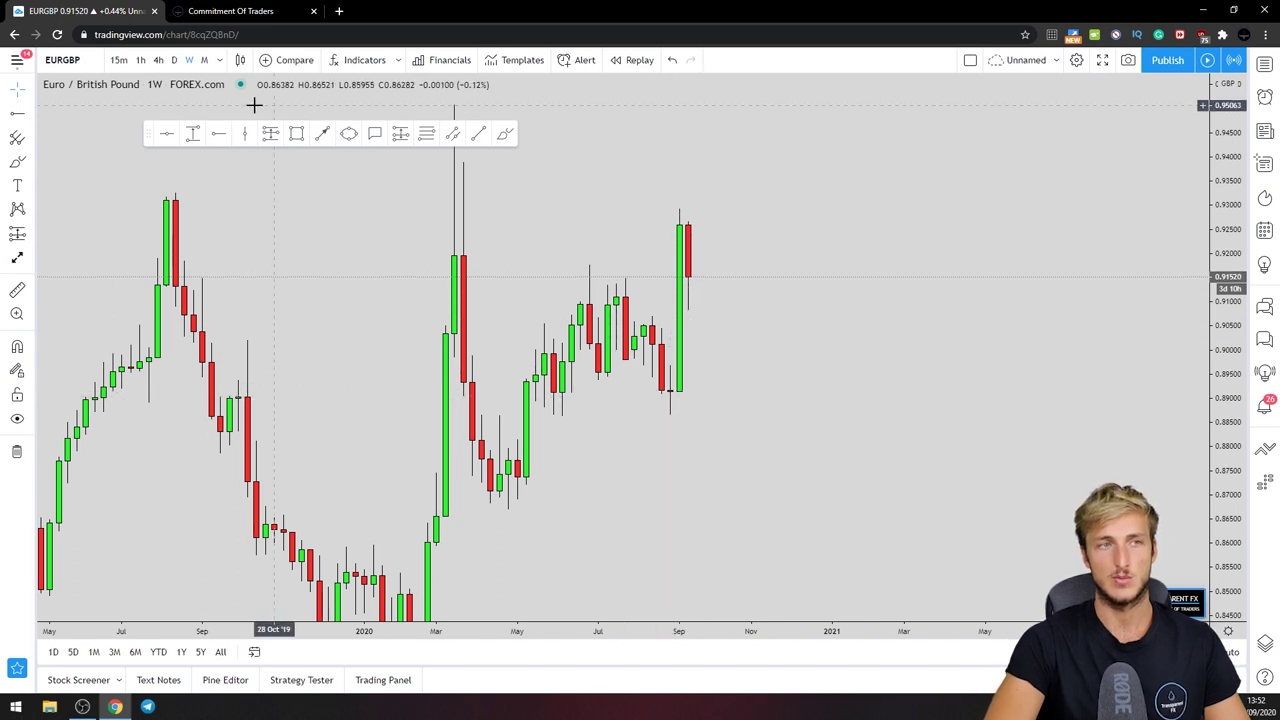
left_click(174, 60)
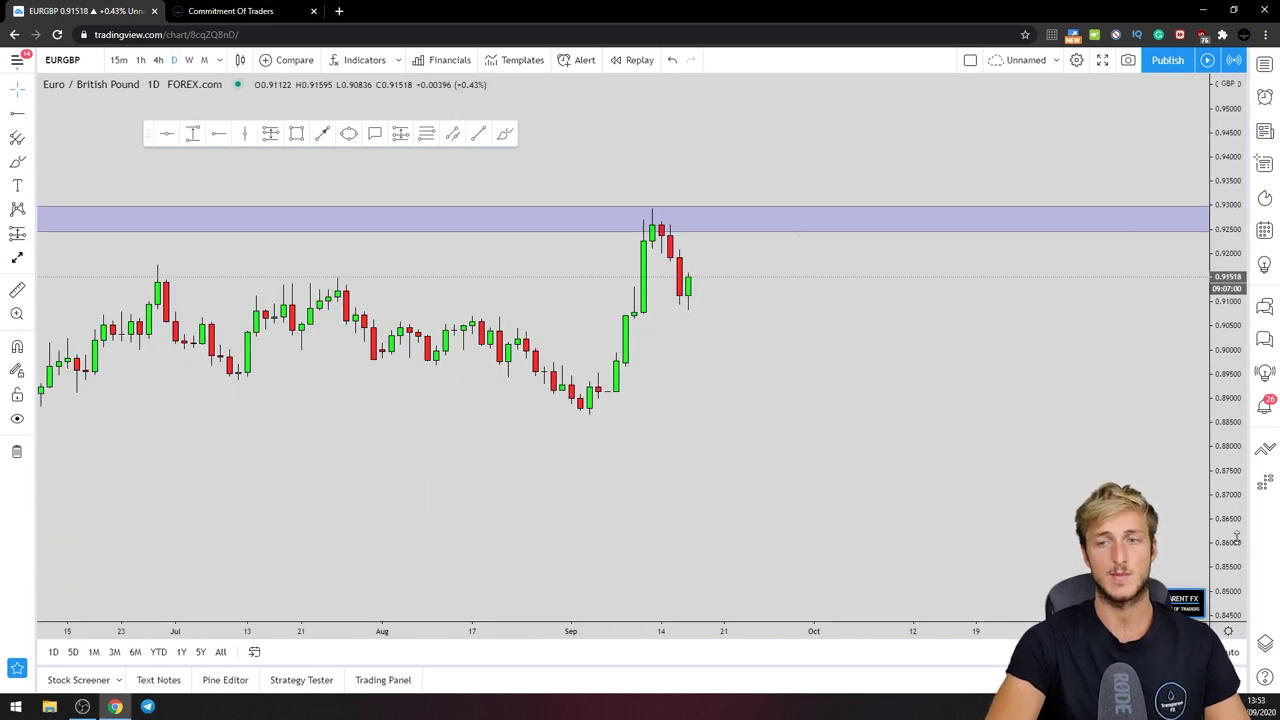
Brush the September rally, pullback and a rebound to about 0.922, extend it through resistance to about 0.940, and delete the extension
left_click(505, 140)
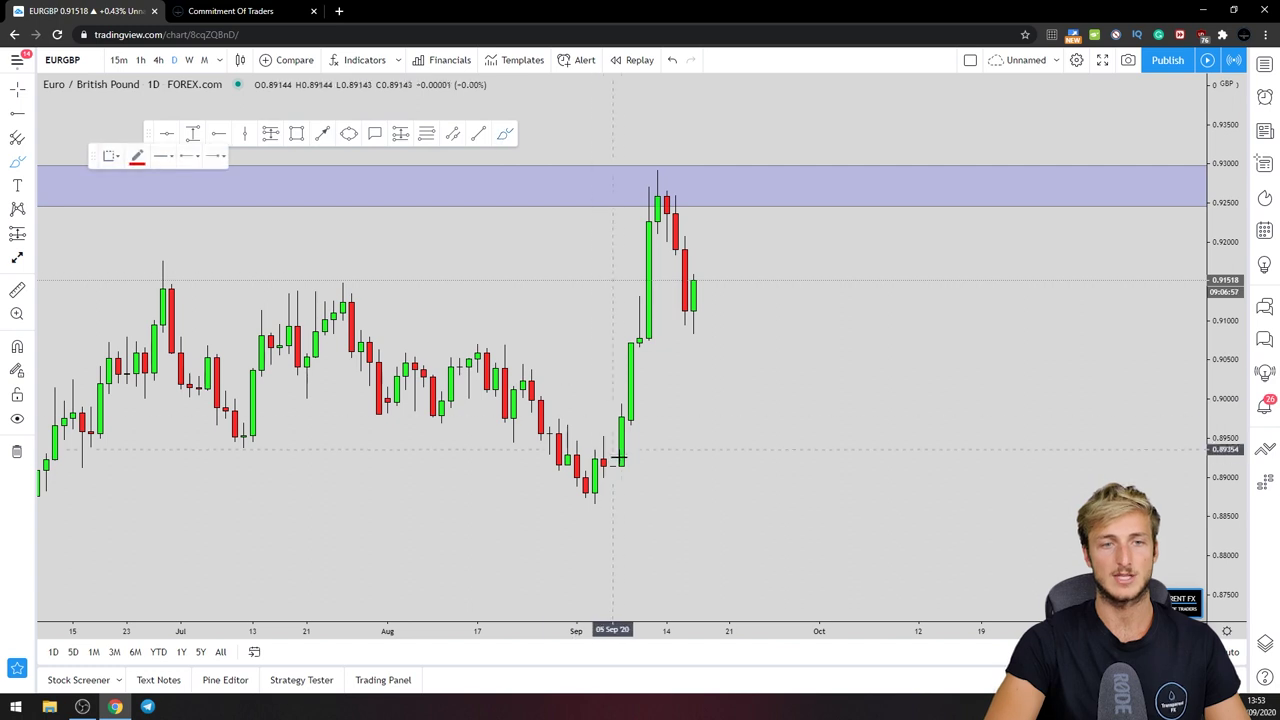
mouse_move(622, 420)
left_mouse_down()
mouse_move(660, 200)
mouse_move(688, 330)
mouse_move(715, 233)
left_mouse_up()
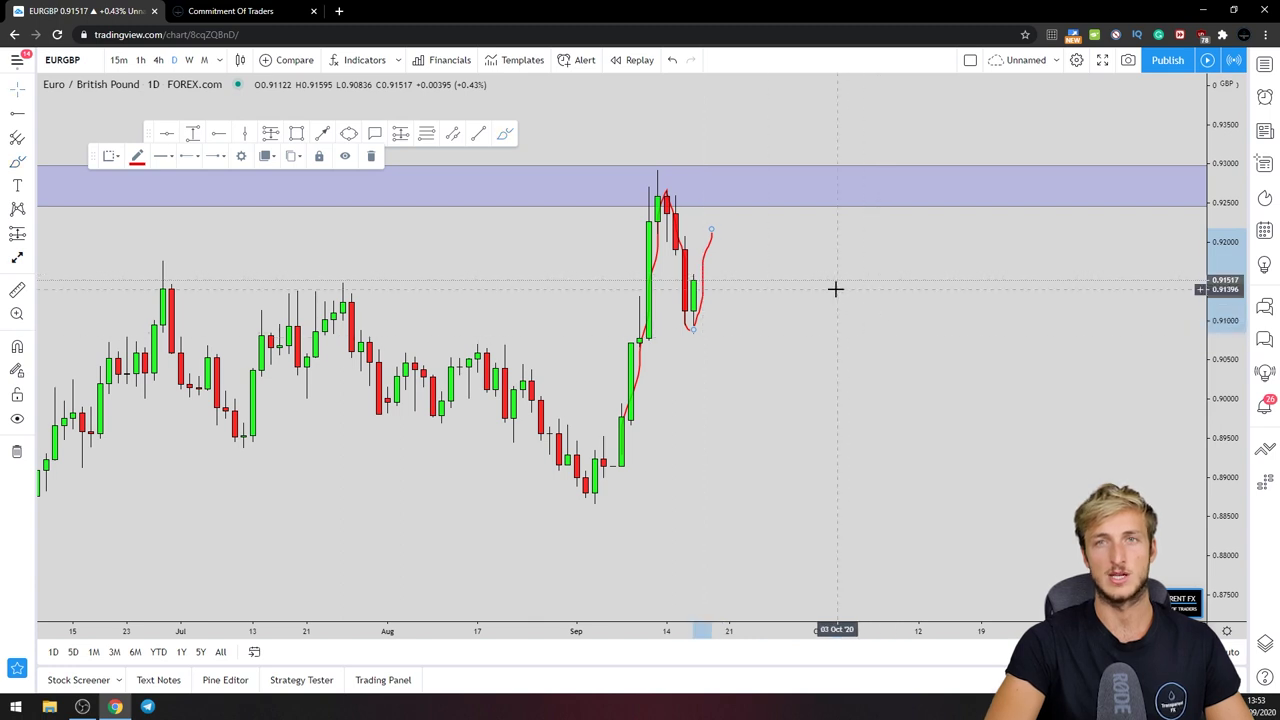
left_click_drag(834, 289, 830, 322)
left_click(505, 136)
left_click_drag(712, 270, 757, 117)
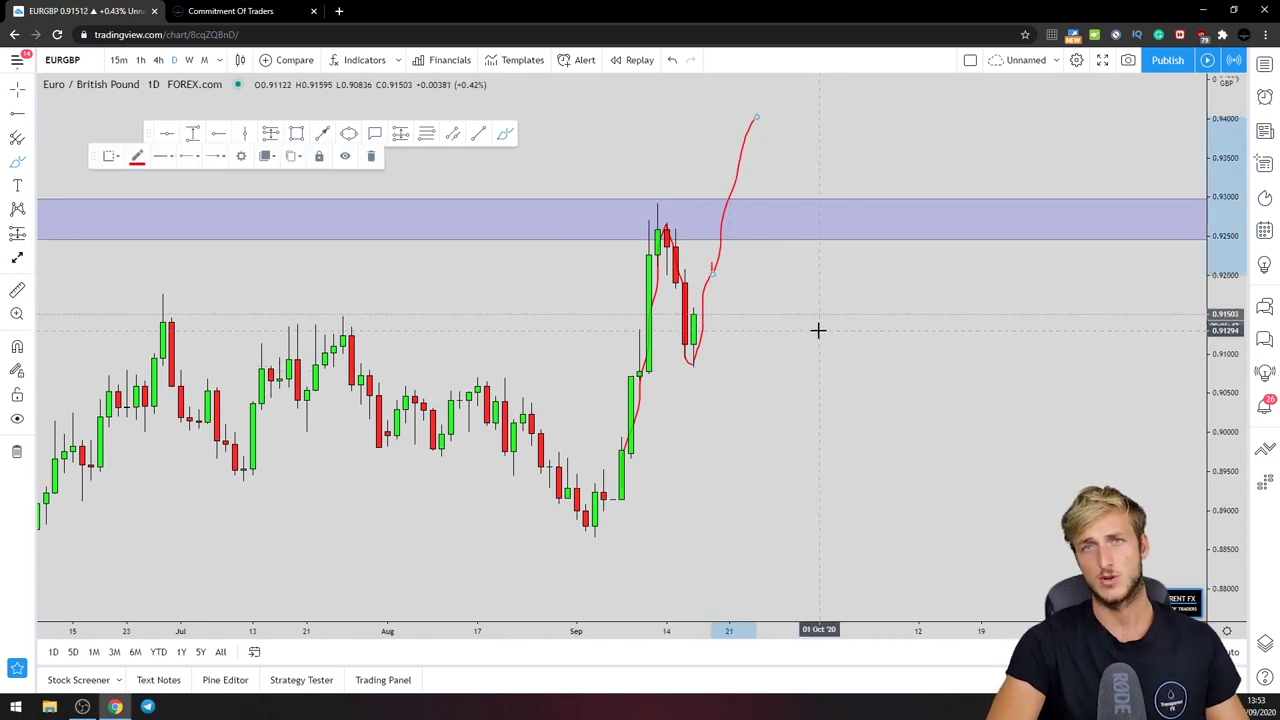
left_click(371, 155)
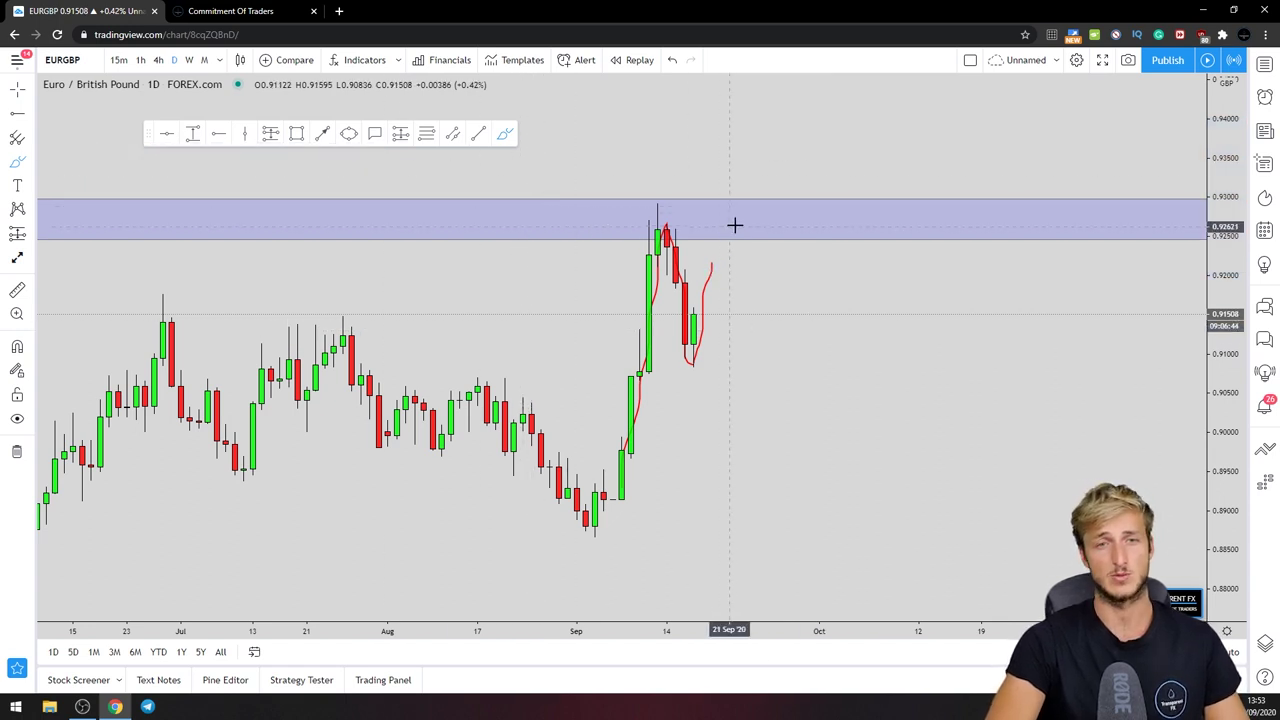
Circle the resistance zone beyond the latest candle and delete it, and brush a lower-high reversal down to about 0.901, undoing it
mouse_move(747, 212)
left_mouse_down()
mouse_move(694, 201)
mouse_move(716, 224)
left_mouse_up()
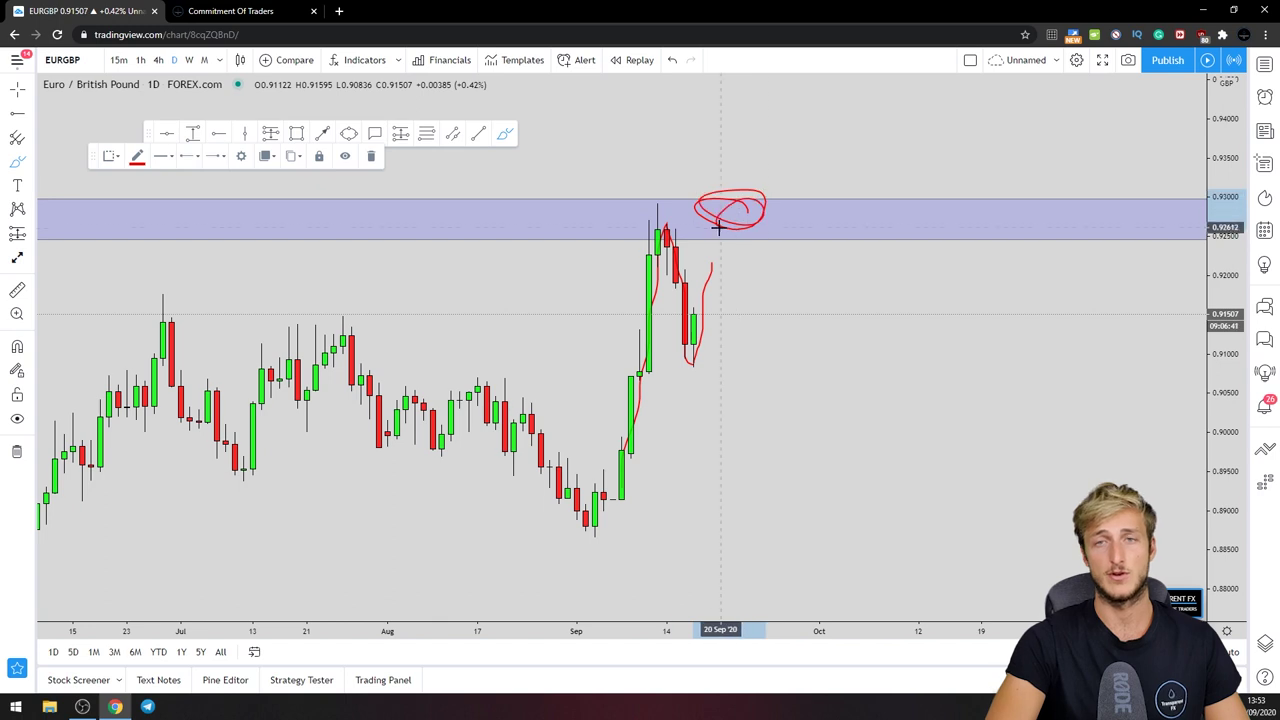
left_click(371, 155)
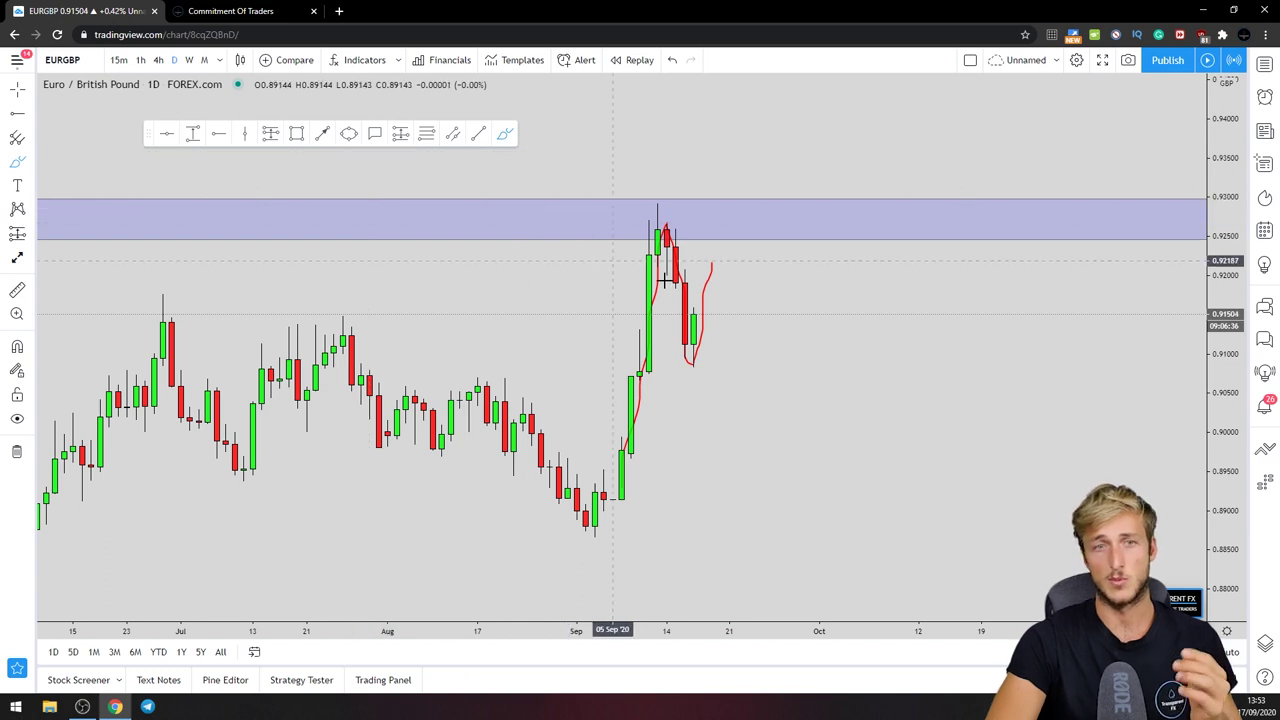
mouse_move(709, 270)
left_mouse_down()
mouse_move(738, 352)
mouse_move(740, 423)
left_mouse_up()
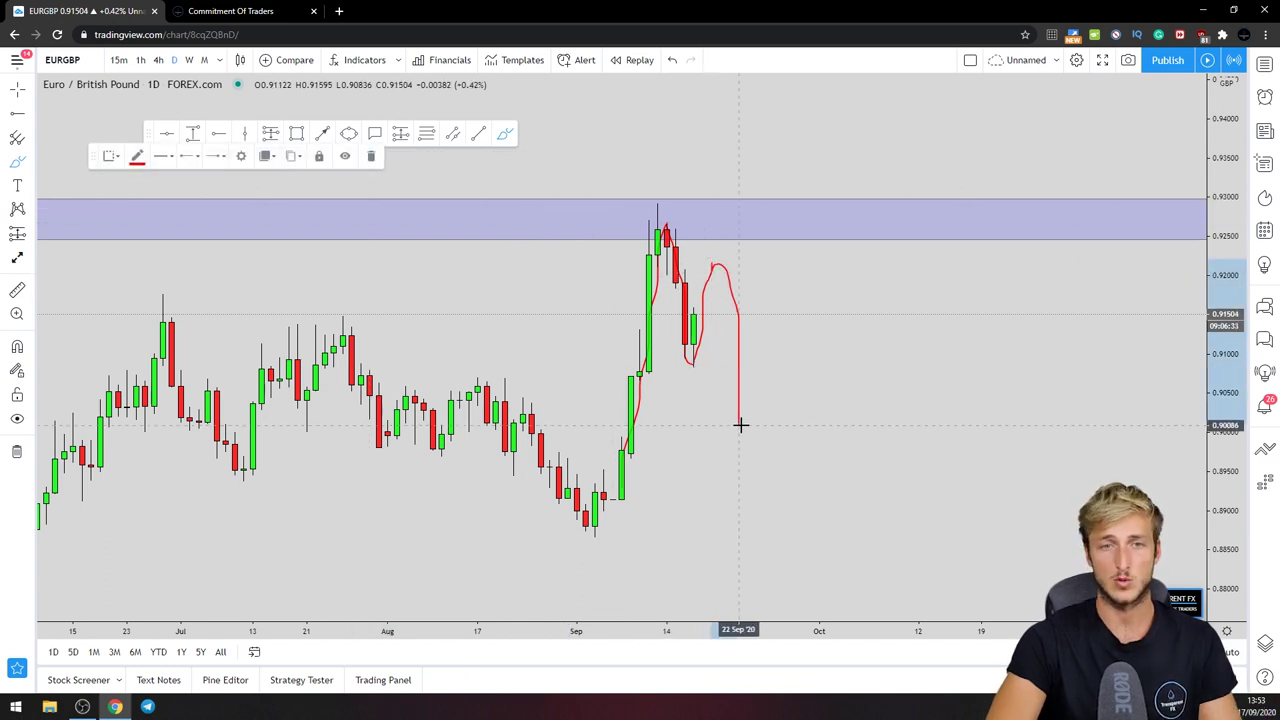
left_click(672, 61)
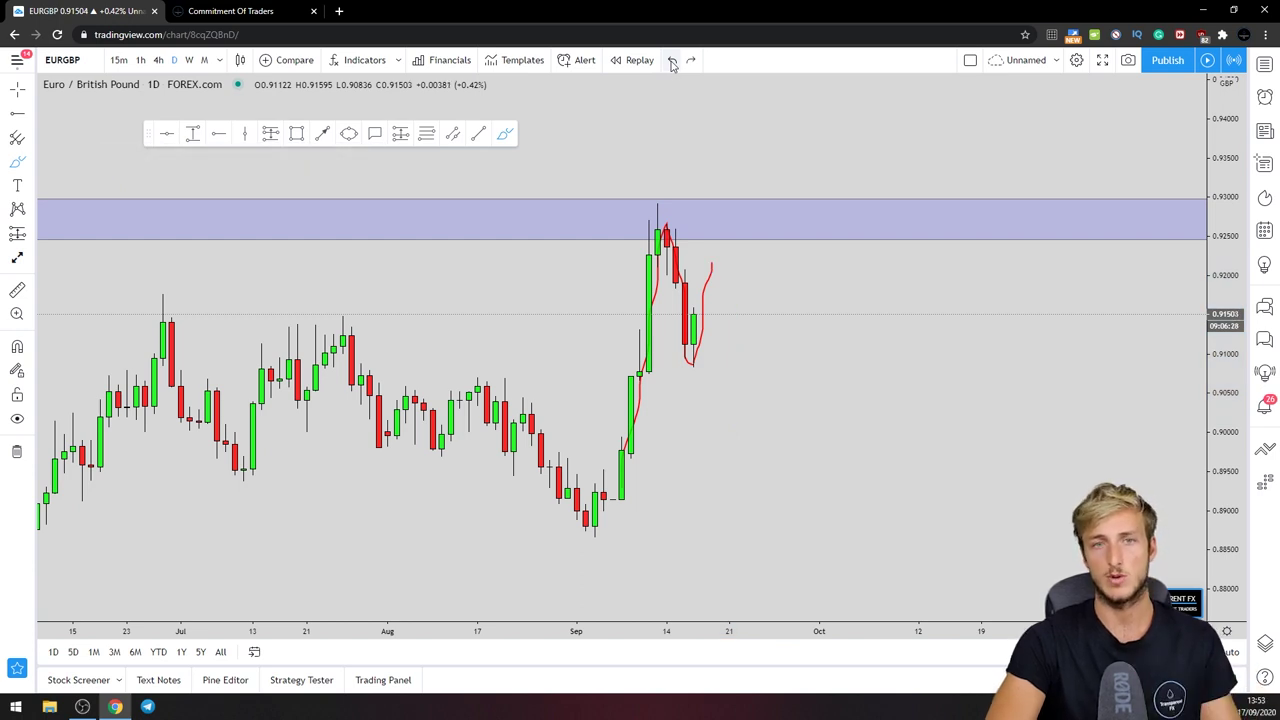
Restore the upward projection to 0.940, underline the pullback low near 0.907, and brush a lower-high decline to about 0.897
left_click(672, 61)
left_click(672, 61)
left_click(672, 61)
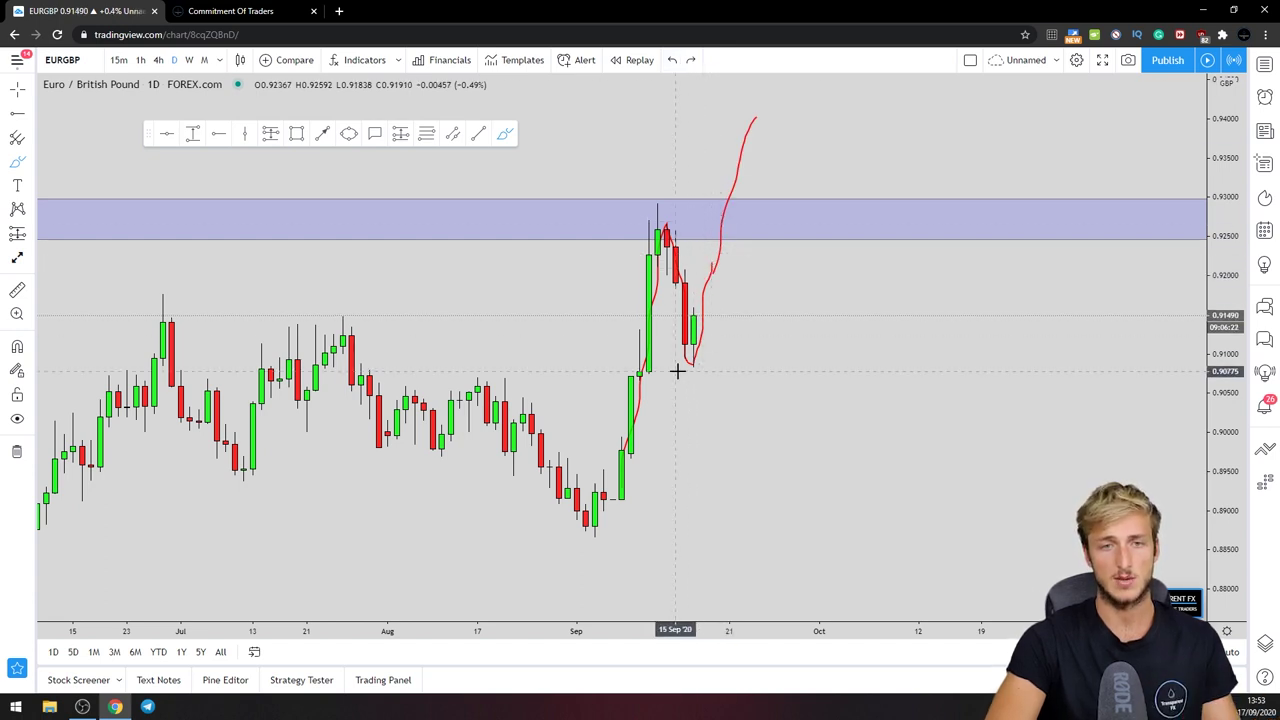
left_click_drag(677, 370, 728, 386)
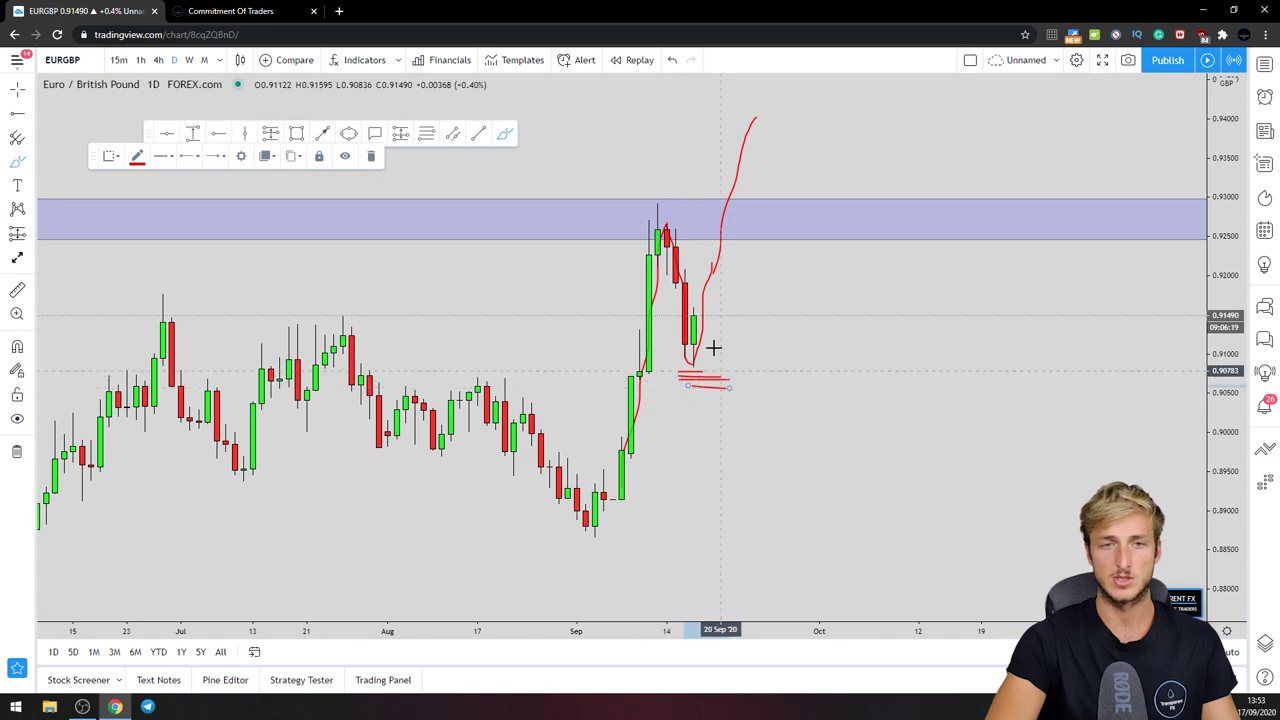
left_click_drag(712, 268, 757, 455)
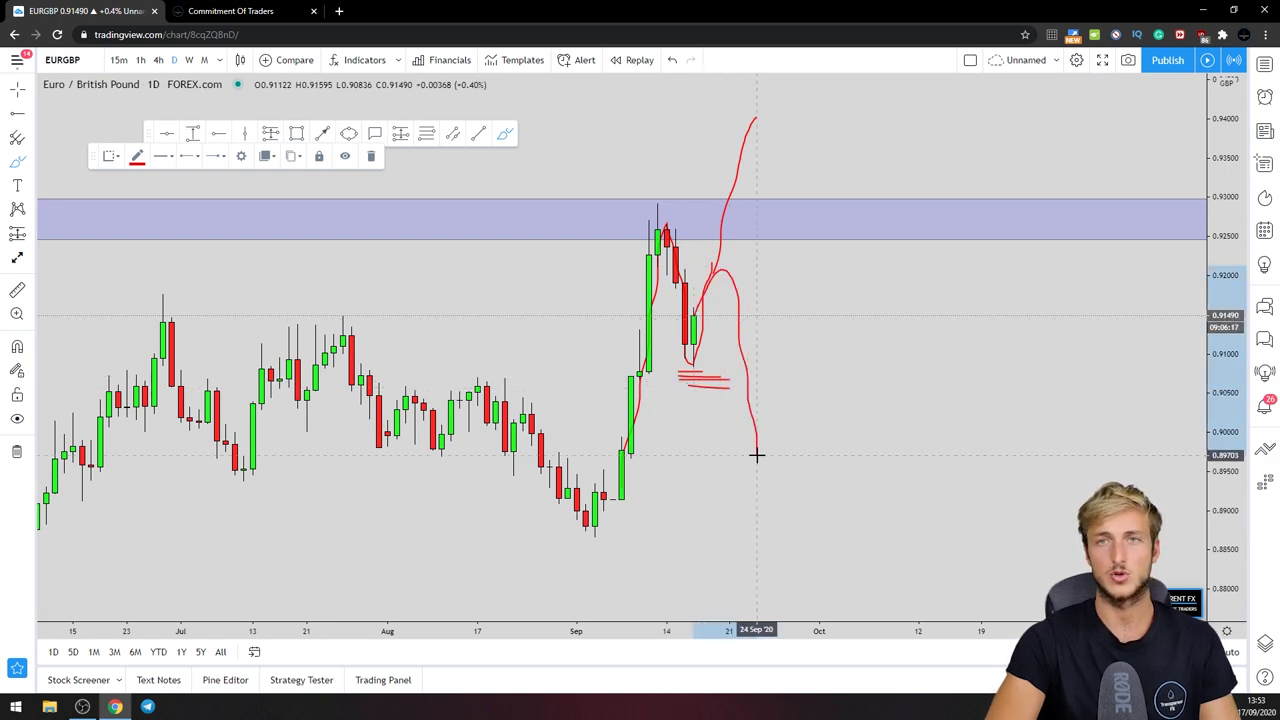
Undo all the red brush strokes on the daily chart
left_click(672, 61)
left_click(672, 61)
left_click(672, 61)
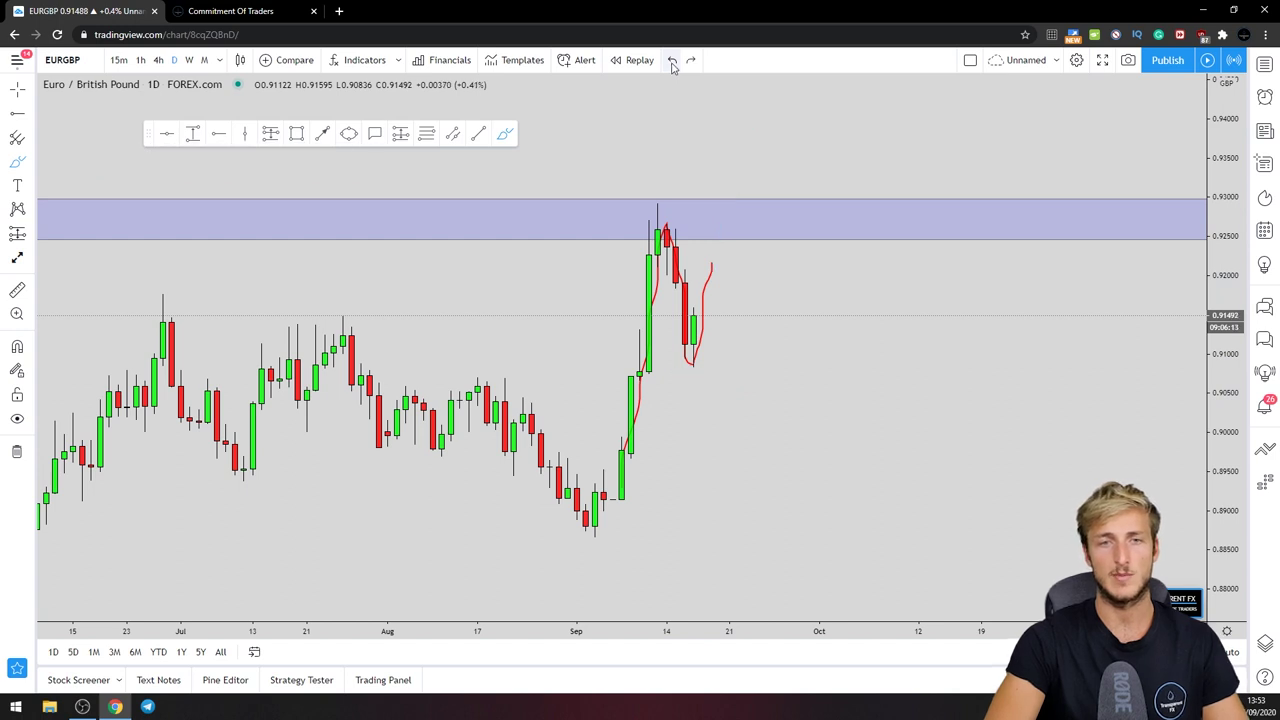
left_click(672, 61)
left_click(672, 61)
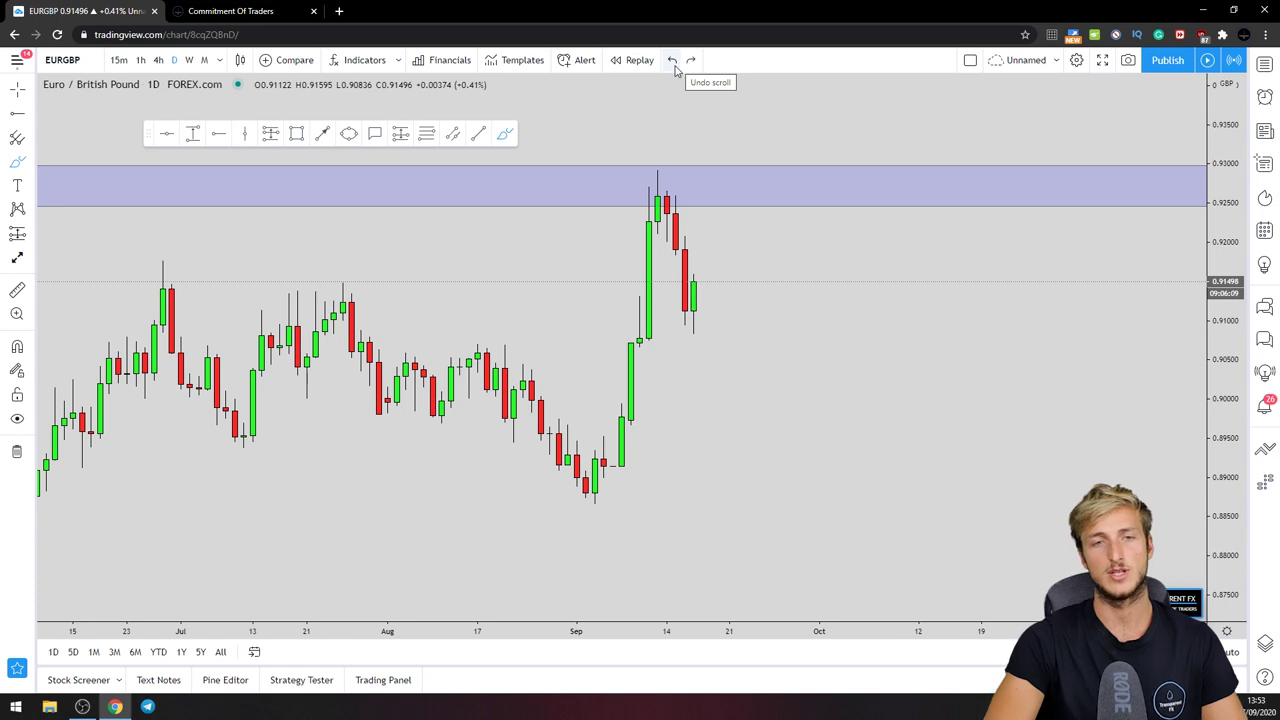
Draw an arrow from the latest candle up to about 0.921 and another down to about 0.899, and delete the shaded resistance zone
left_click(322, 133)
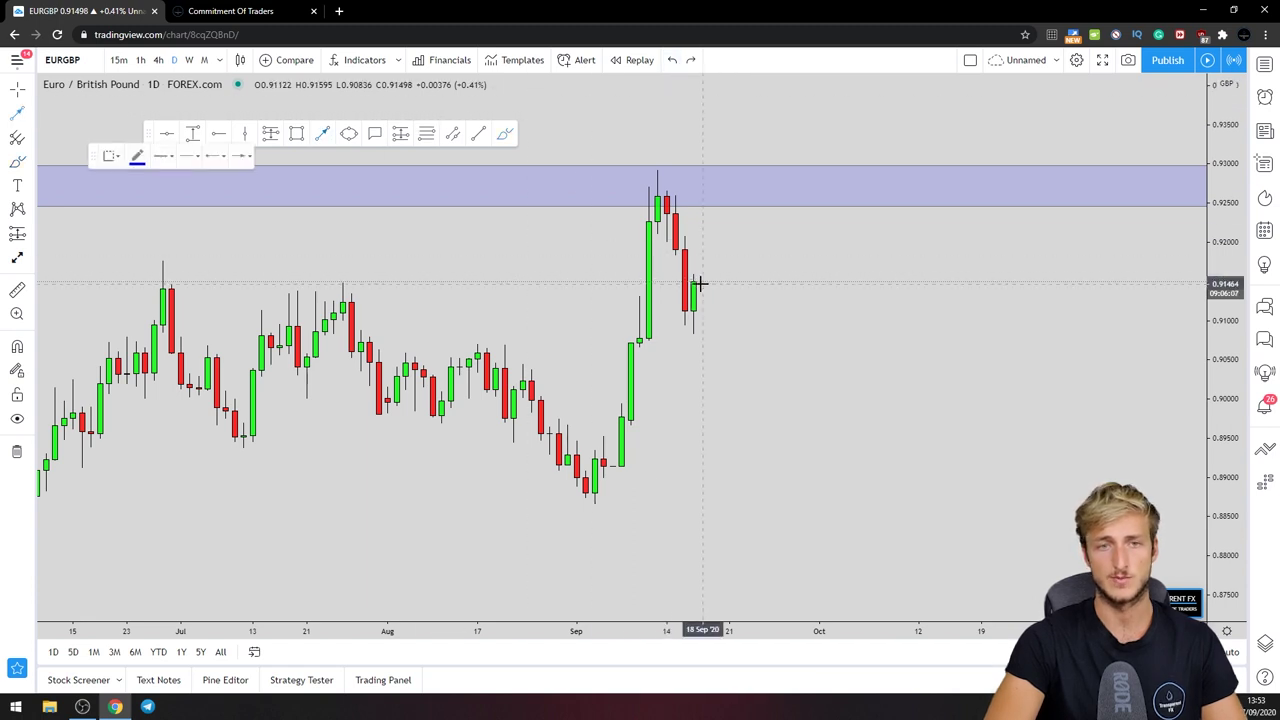
left_click_drag(700, 284, 711, 240)
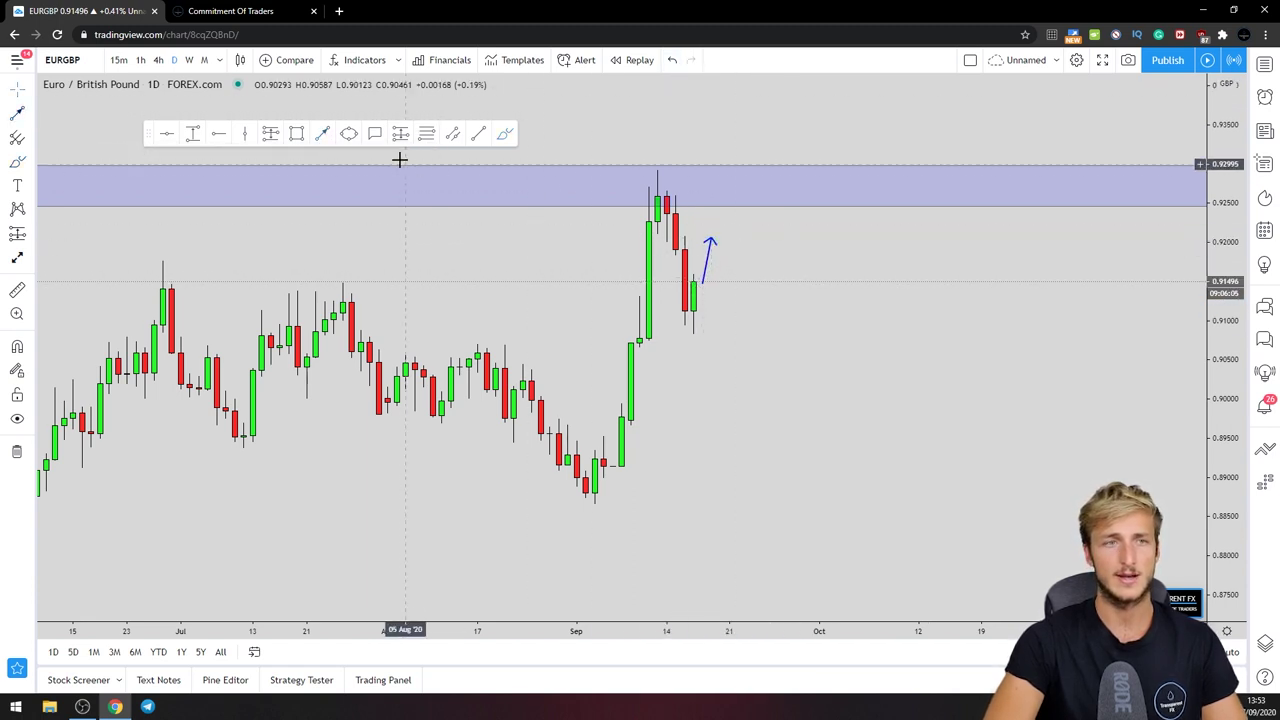
left_click(322, 133)
left_click_drag(717, 237, 745, 405)
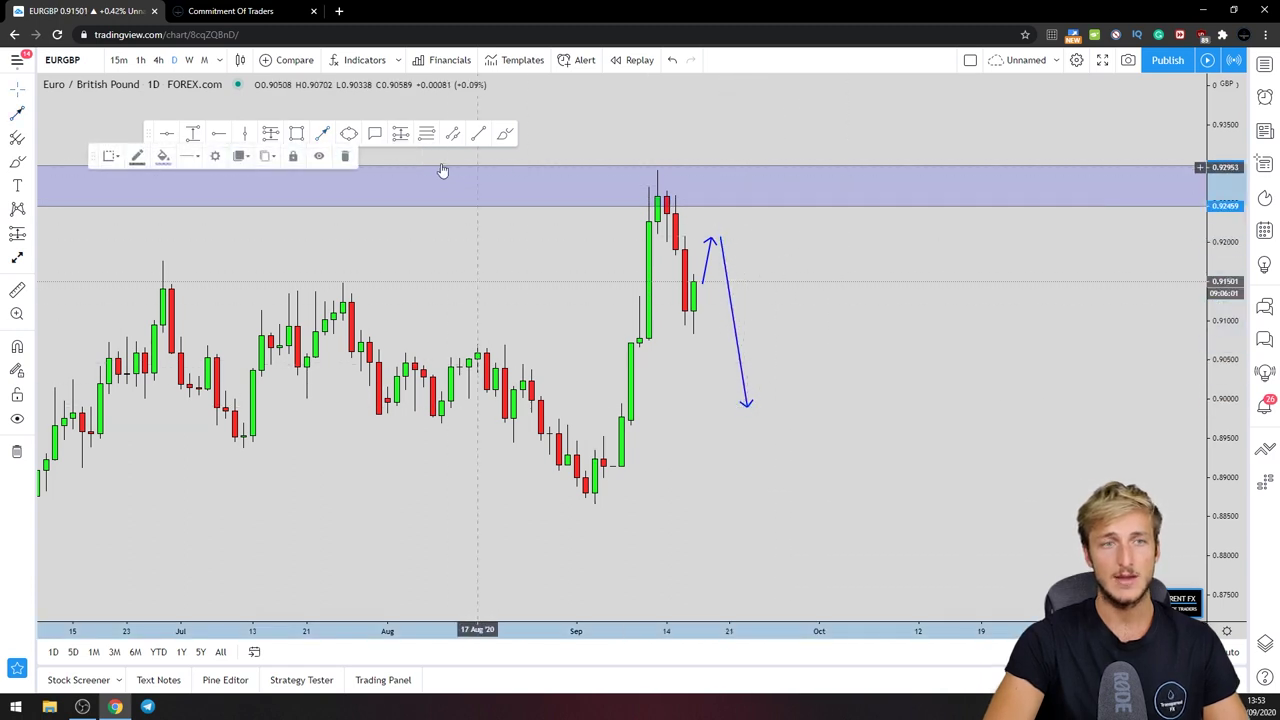
left_click(345, 155)
Brush over the projected rise and decline along both arrows down to about 0.900, and undo the strokes
left_click(505, 133)
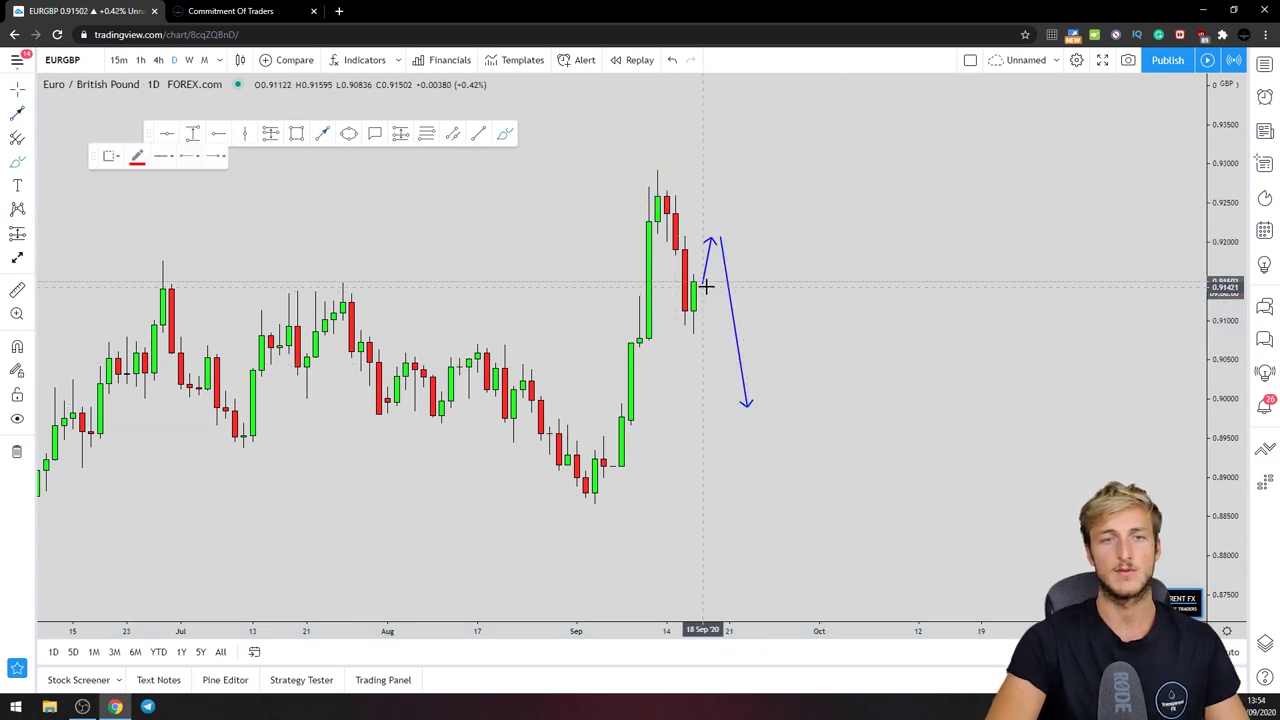
left_click_drag(706, 287, 718, 242)
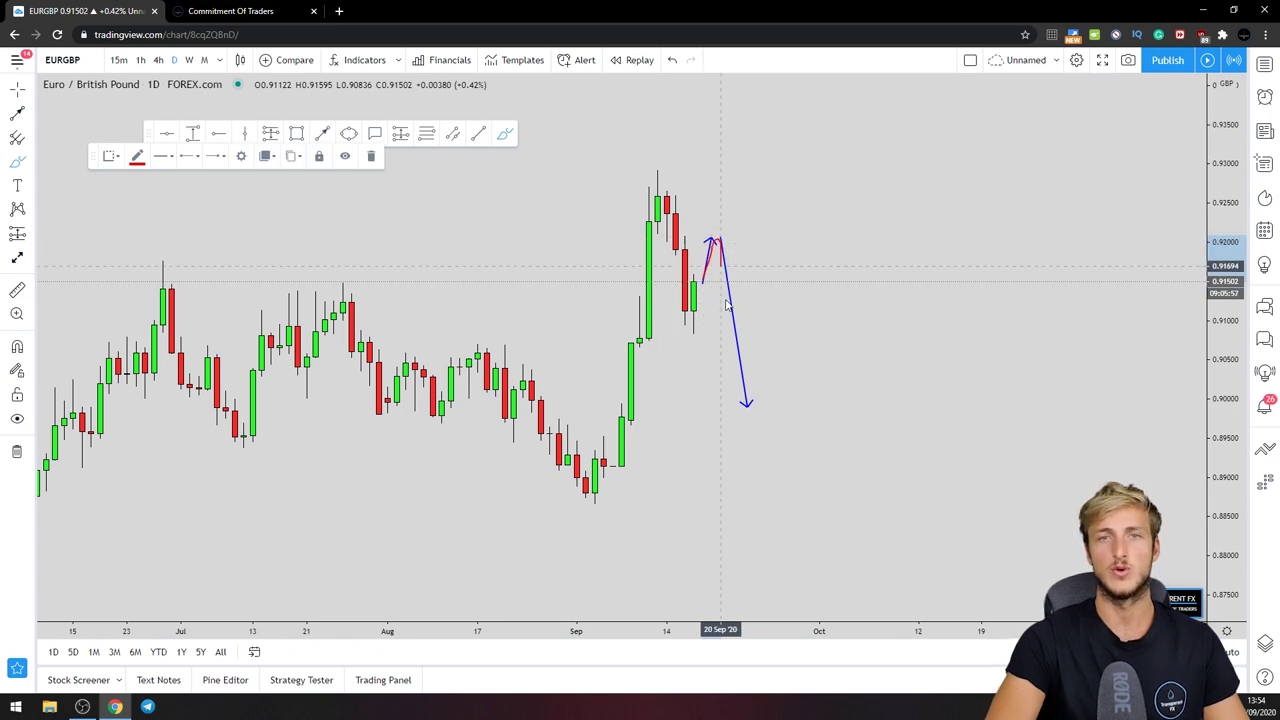
left_click_drag(727, 305, 745, 405)
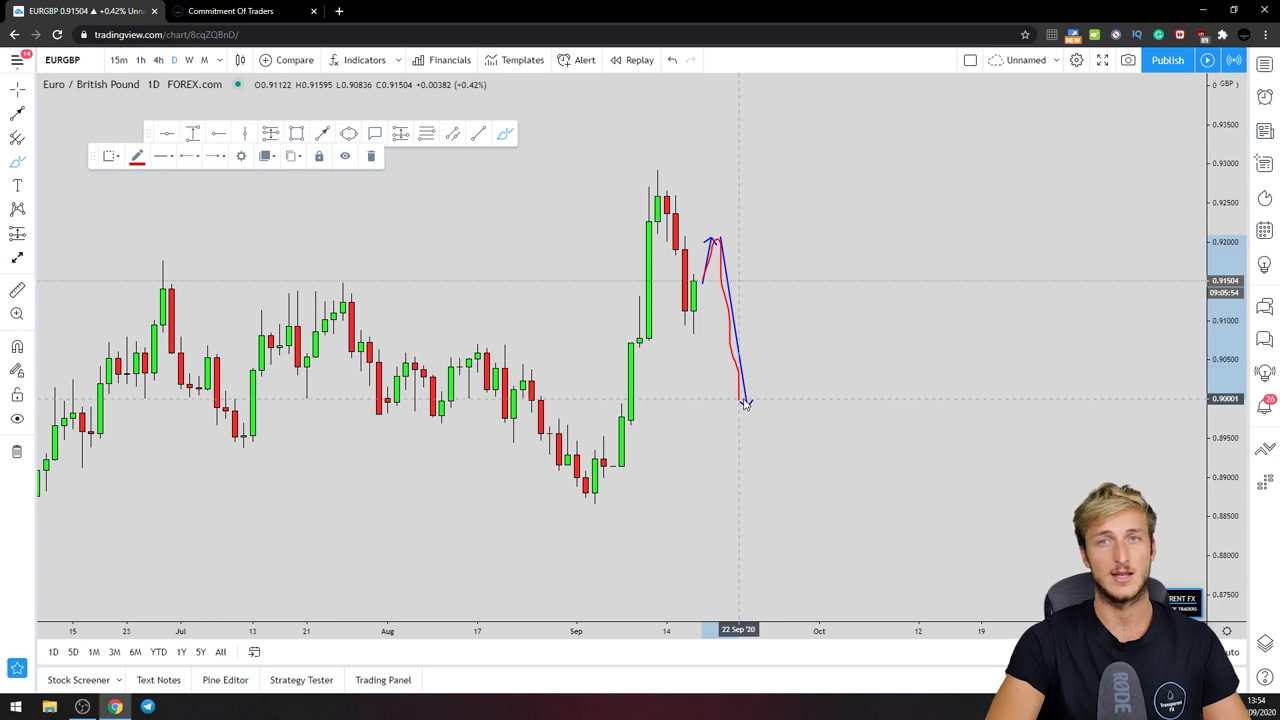
left_click(672, 62)
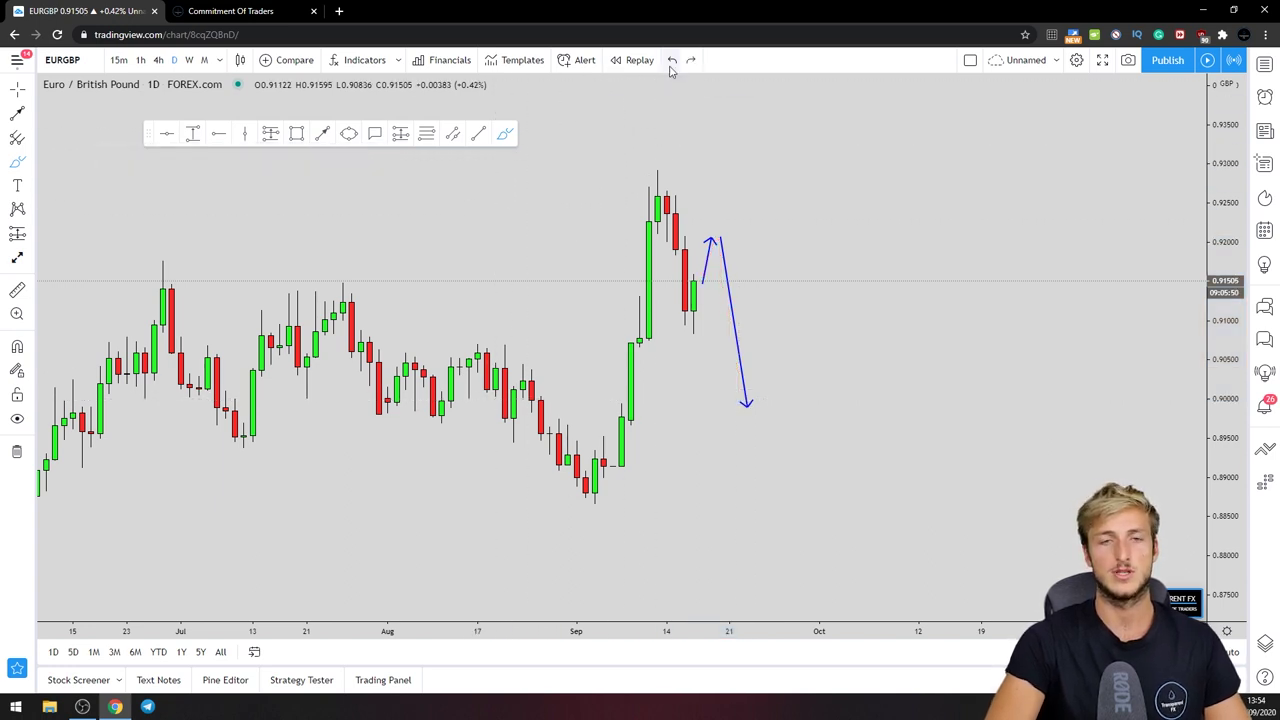
Brush over the projected decline to about 0.899 and a rebound to a resistance line near 0.909, and remove all the strokes
left_click_drag(718, 238, 742, 405)
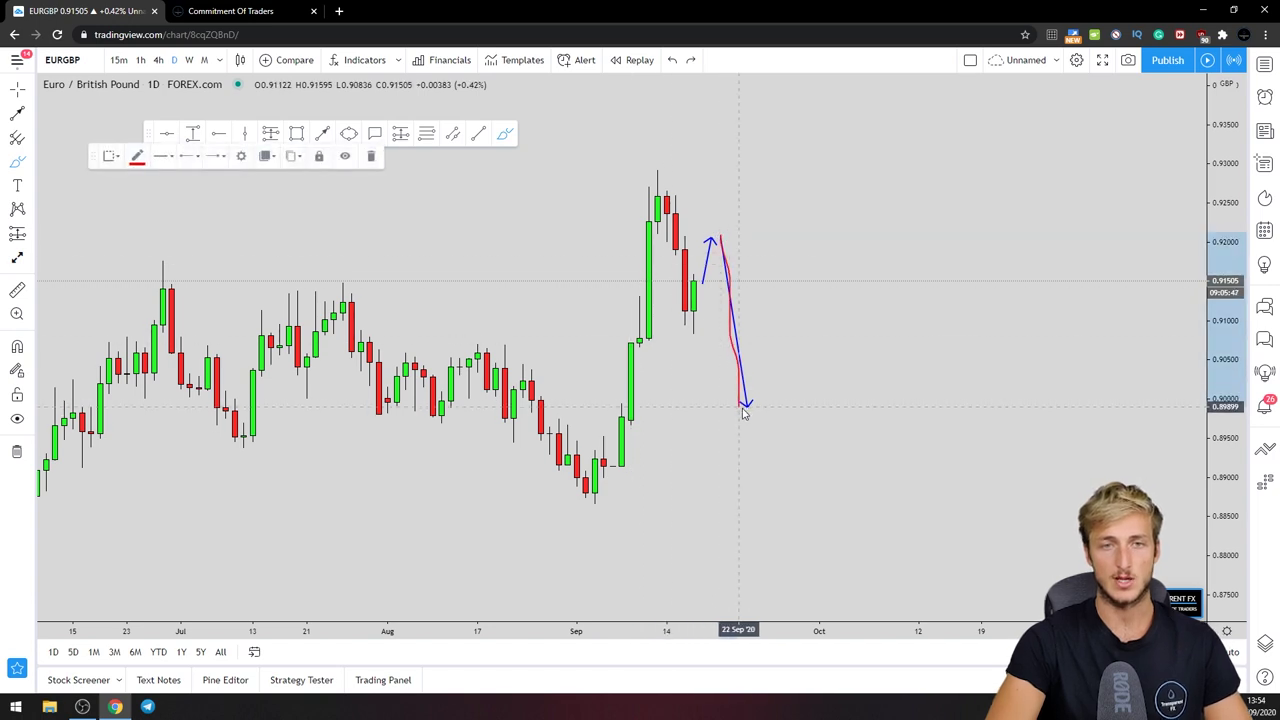
left_click(371, 156)
mouse_move(618, 466)
left_mouse_down()
mouse_move(663, 178)
mouse_move(691, 329)
mouse_move(720, 243)
mouse_move(746, 423)
mouse_move(800, 326)
mouse_move(674, 323)
mouse_move(863, 333)
left_mouse_up()
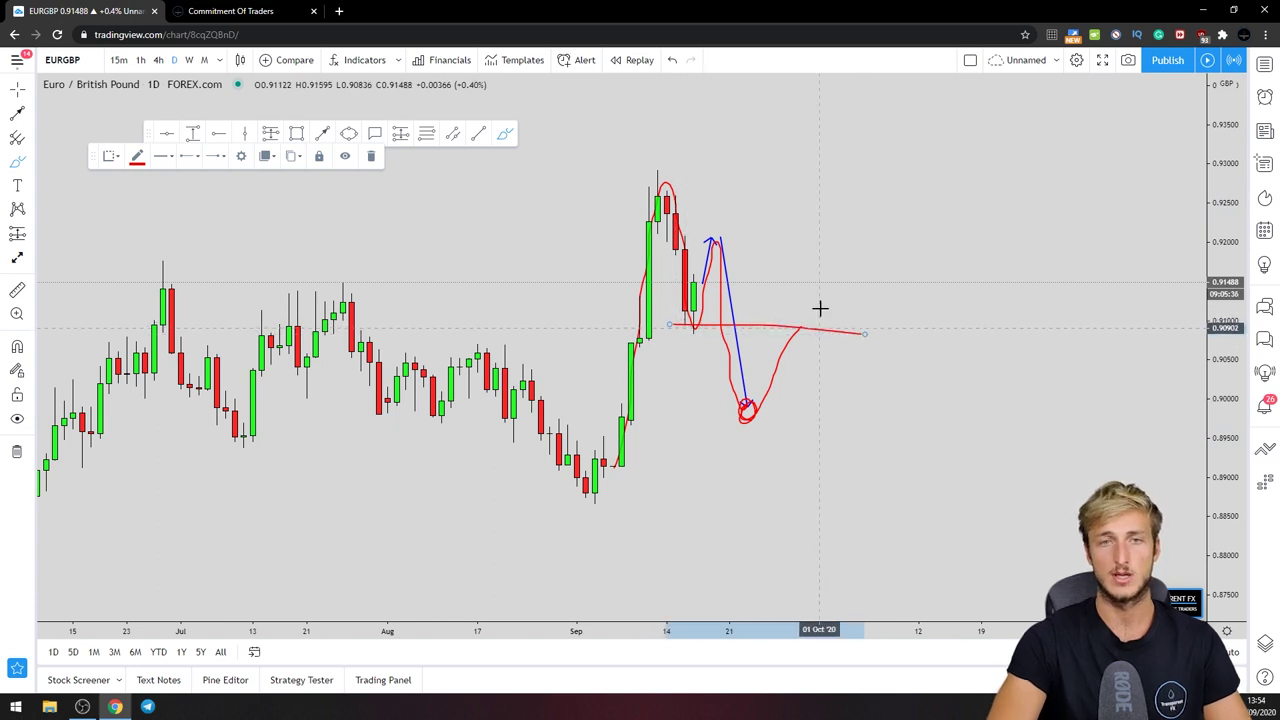
left_click(672, 59)
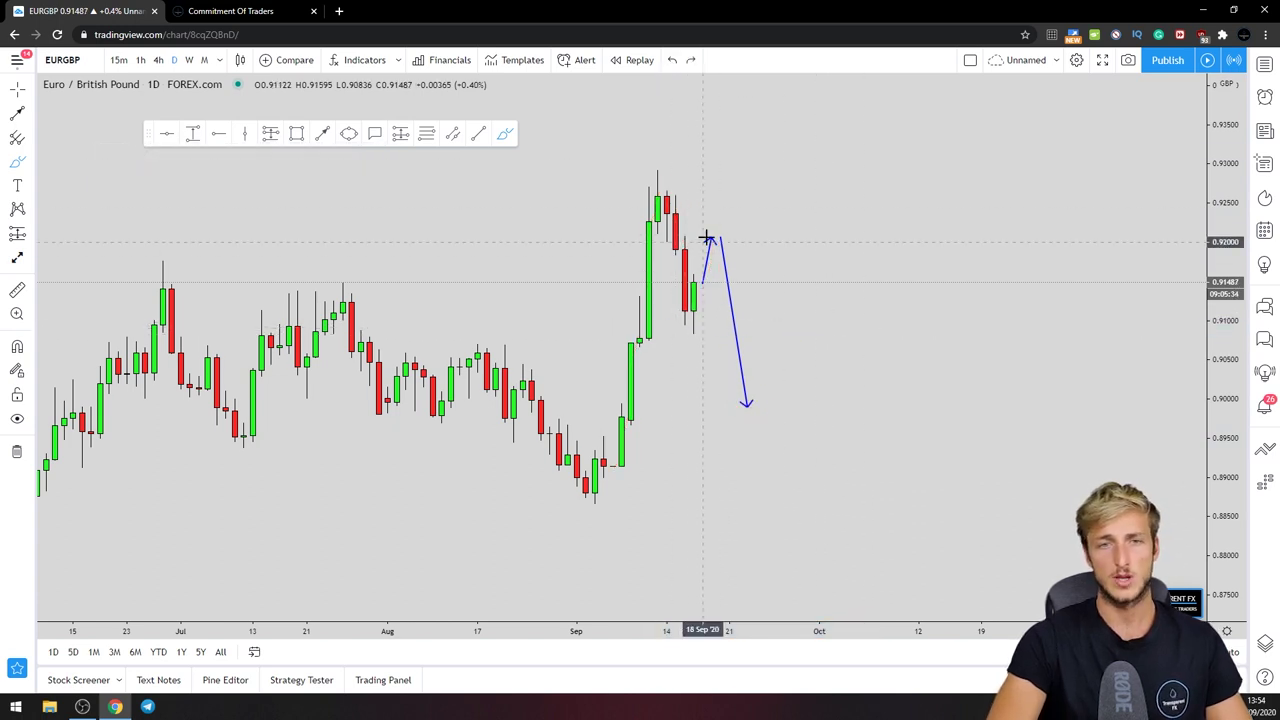
left_click_drag(718, 235, 740, 410)
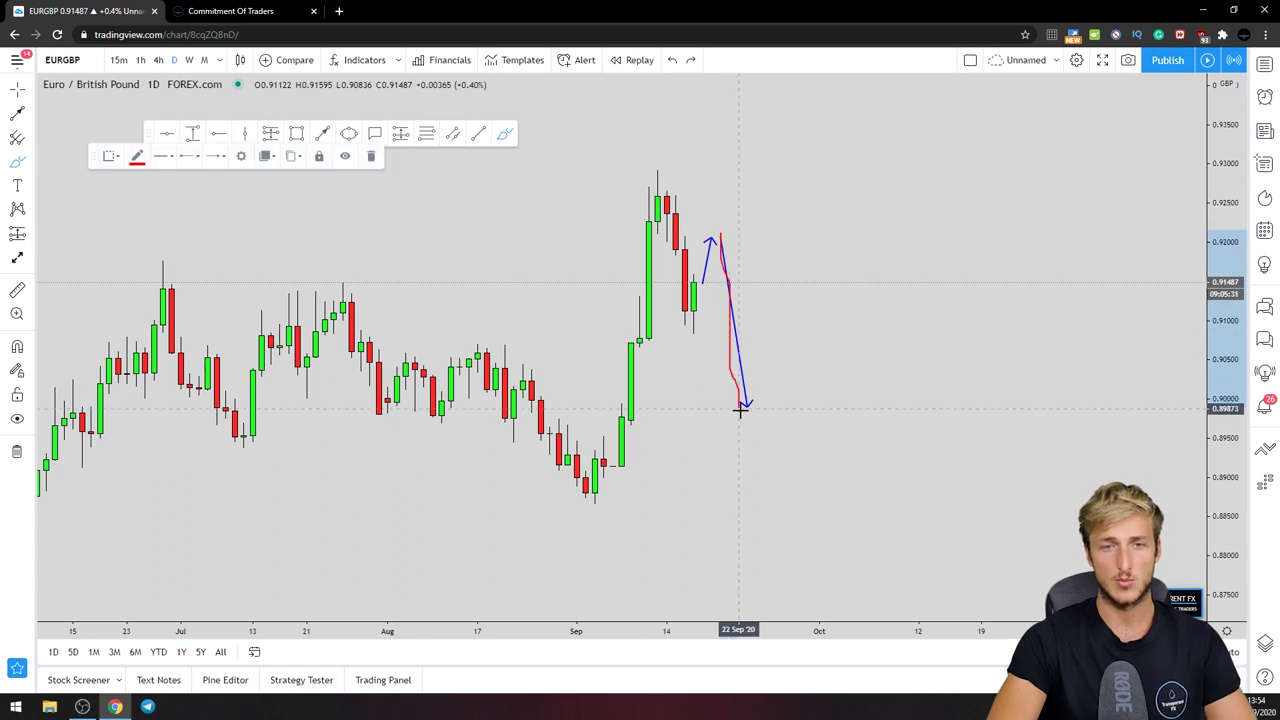
left_click(371, 155)
Draw an ellipse around the tip of the downward arrow, spanning about 0.893 to 0.902
left_click(348, 133)
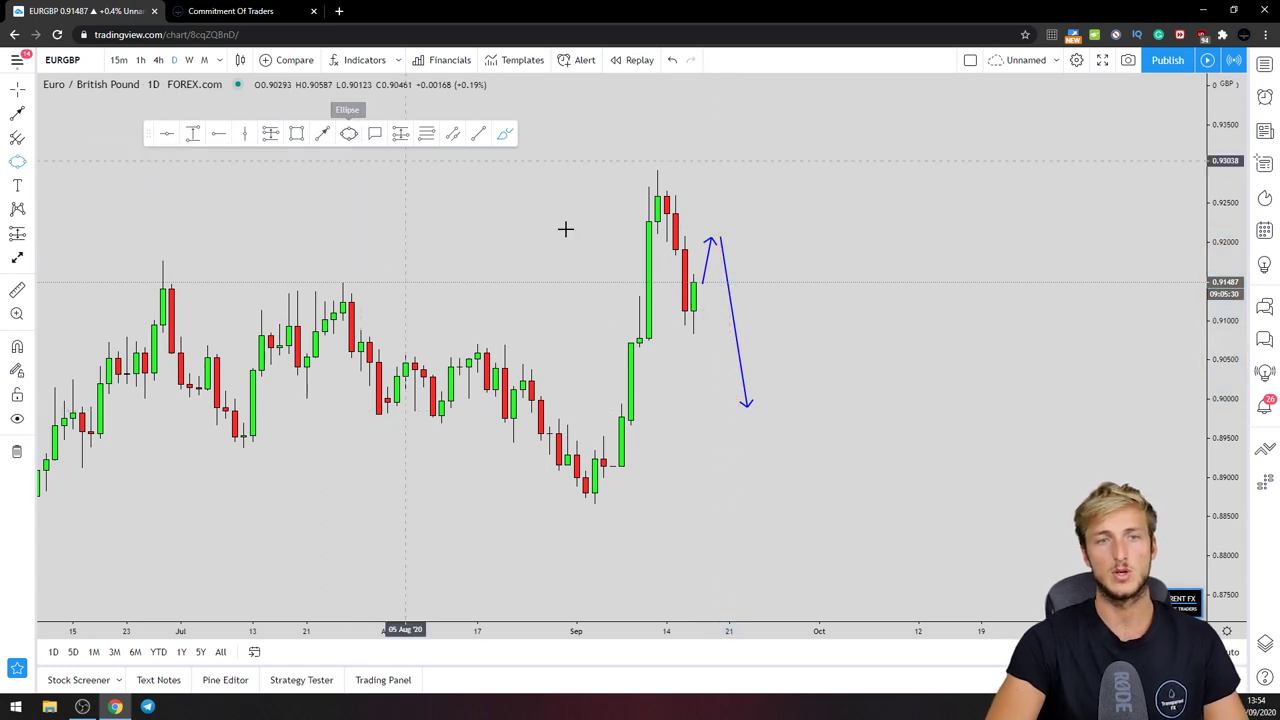
left_click(760, 405)
left_click(740, 451)
left_click(771, 449)
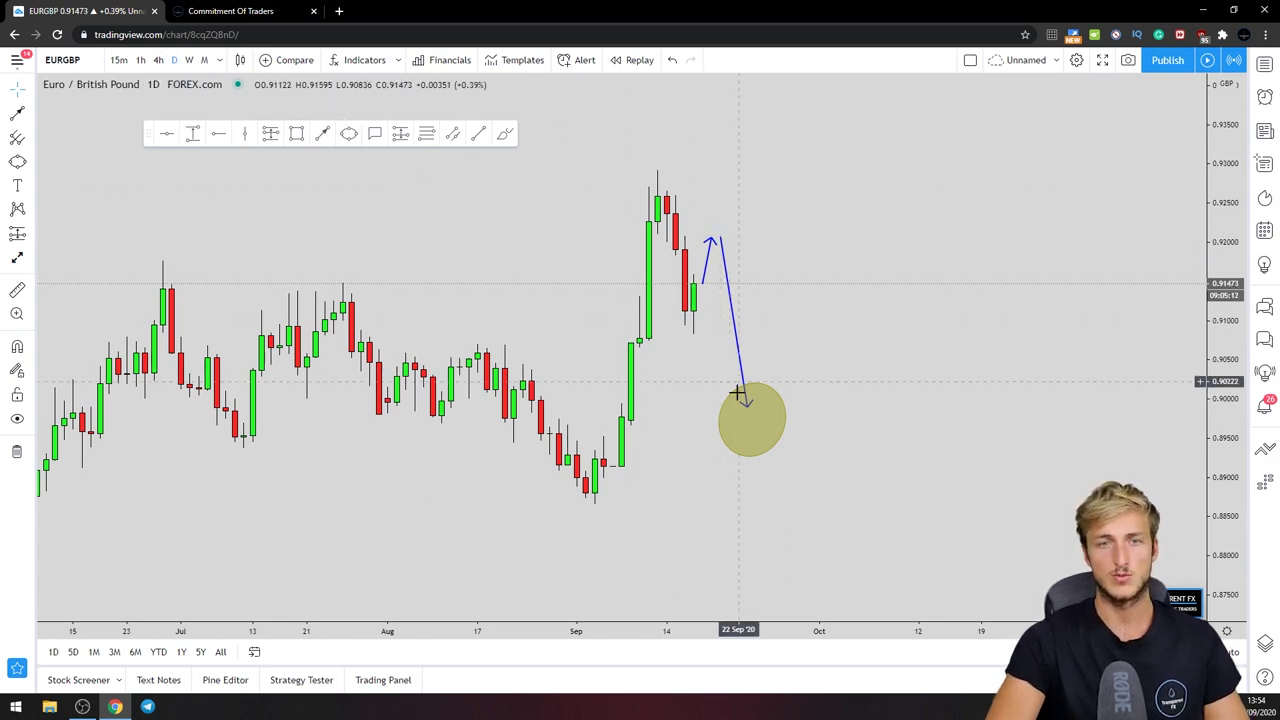
Brush the decline from about 0.920 into the ellipse and a rebound to about 0.909, and delete the stroke
left_click(505, 133)
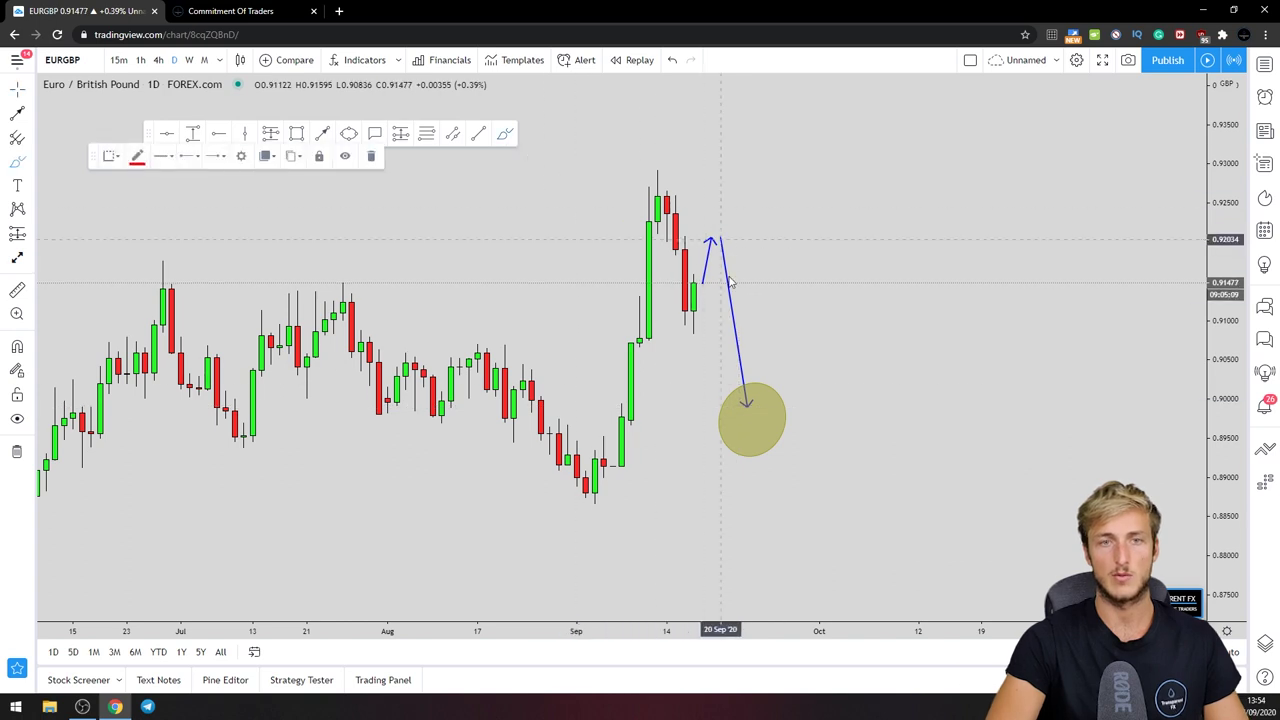
mouse_move(720, 239)
left_mouse_down()
mouse_move(747, 434)
mouse_move(742, 420)
mouse_move(758, 408)
mouse_move(770, 434)
mouse_move(745, 438)
mouse_move(800, 375)
mouse_move(820, 327)
left_mouse_up()
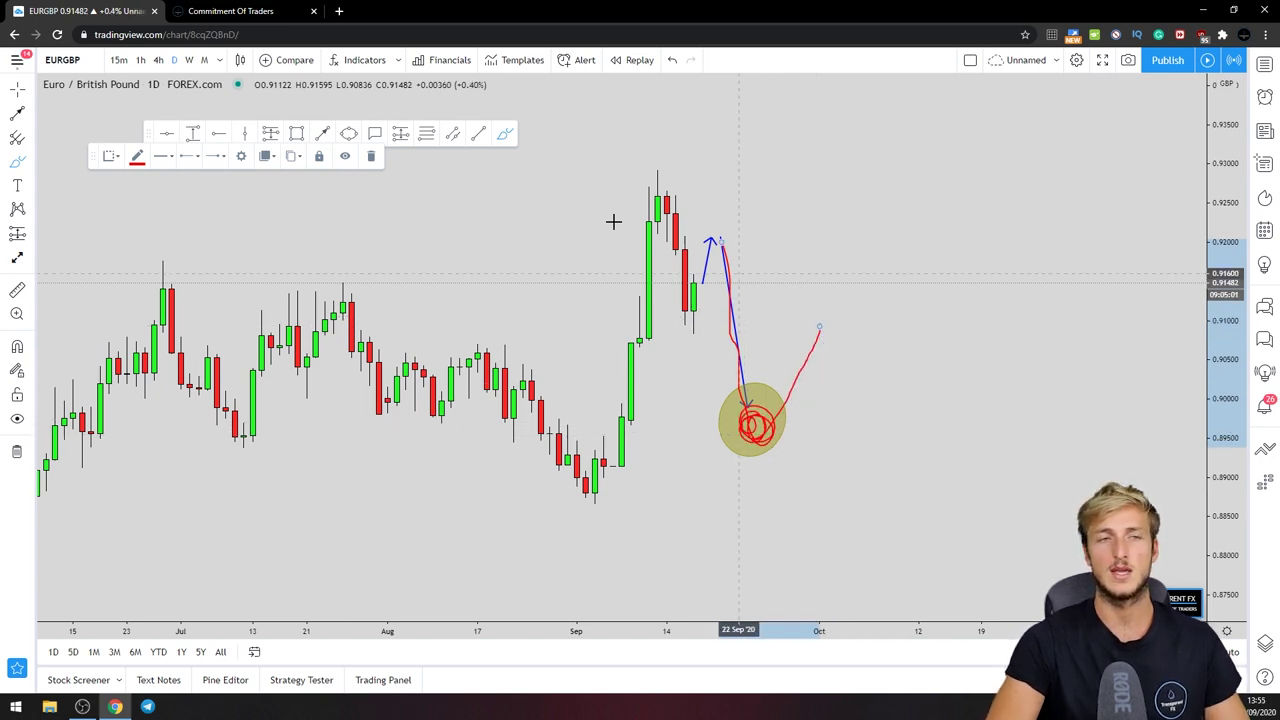
left_click(370, 158)
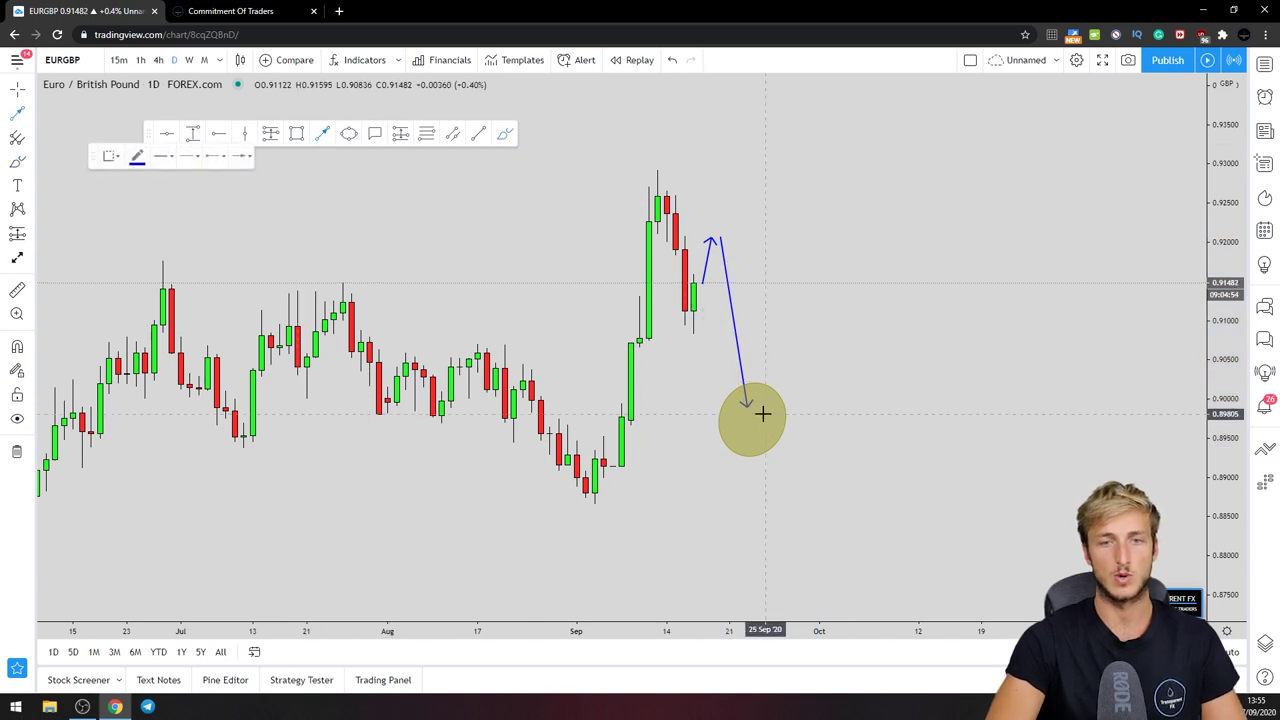
Draw a rebound arrow from inside the ellipse at about 0.898 up to about 0.910
left_click_drag(762, 413, 802, 324)
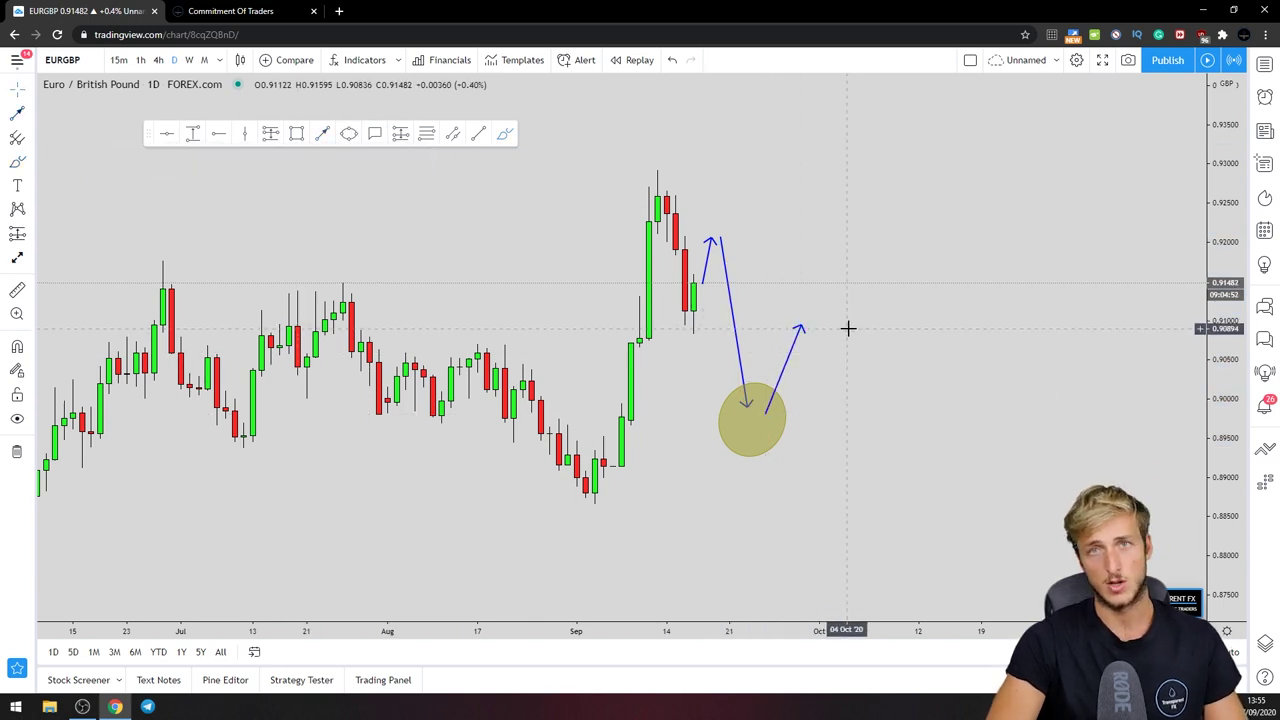
Switch to the Commitment of Traders page and show the EUR data for Euro FX
left_click(230, 11)
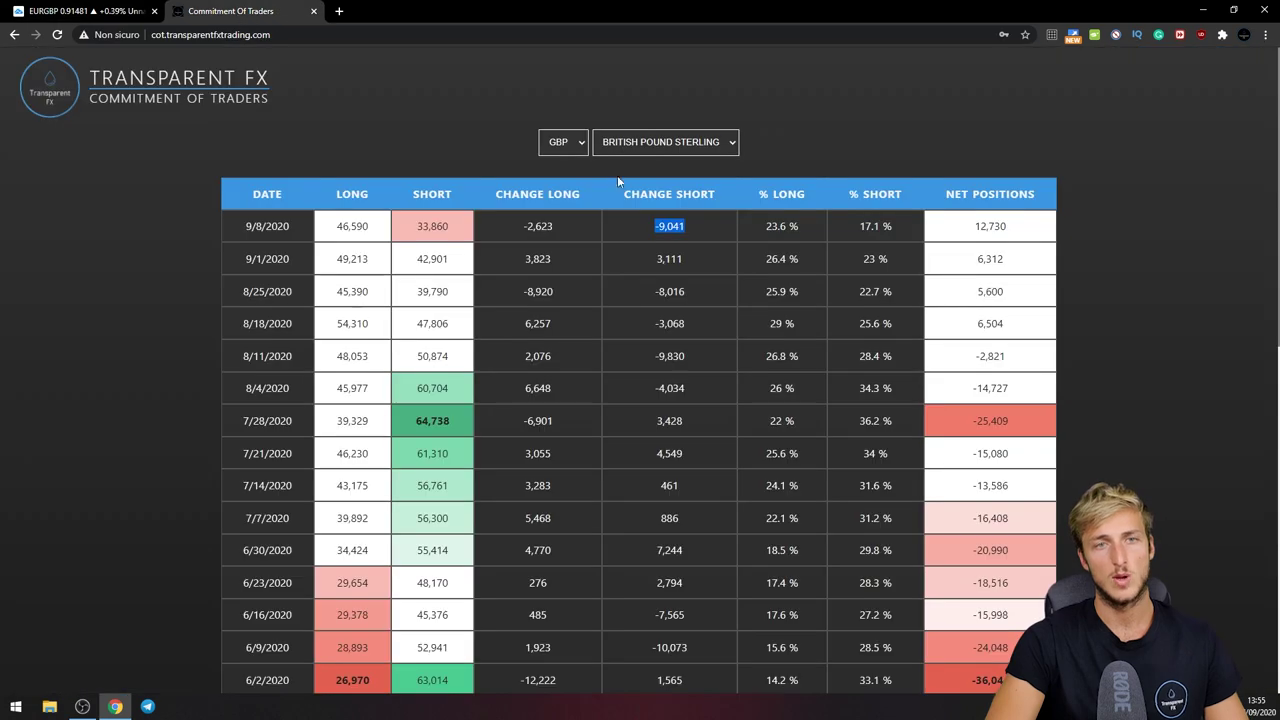
left_click(572, 152)
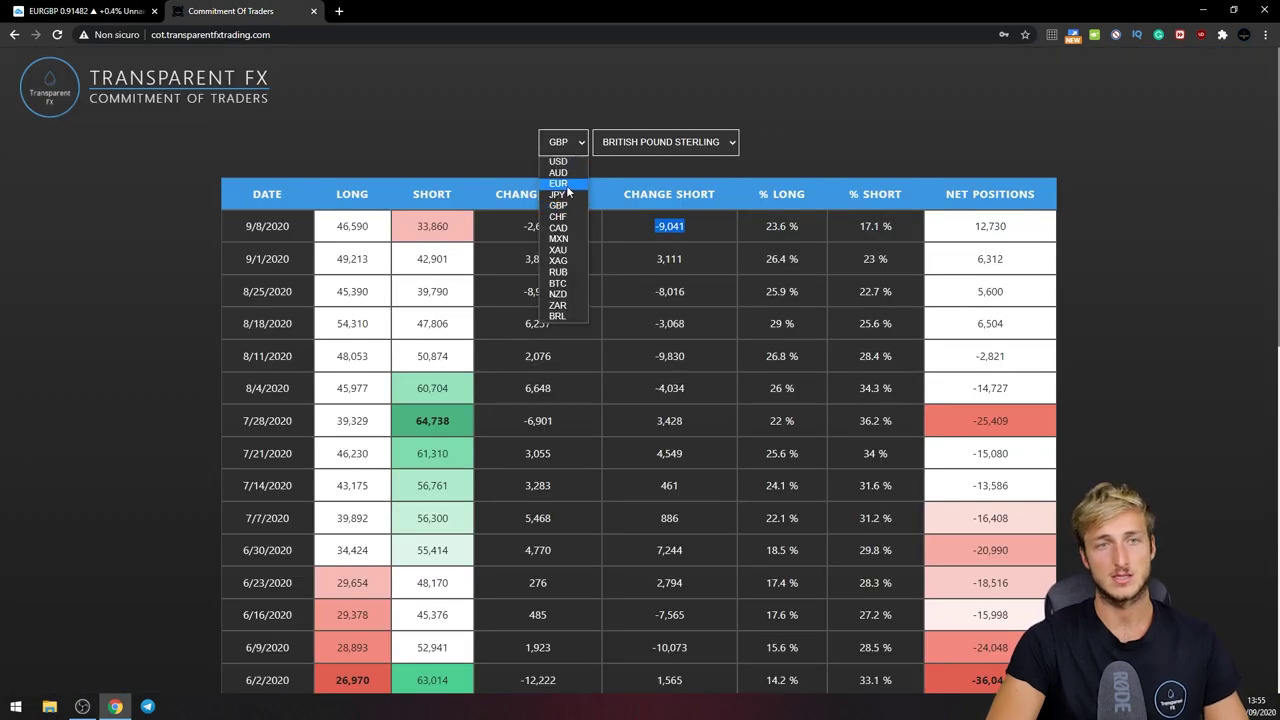
left_click(566, 187)
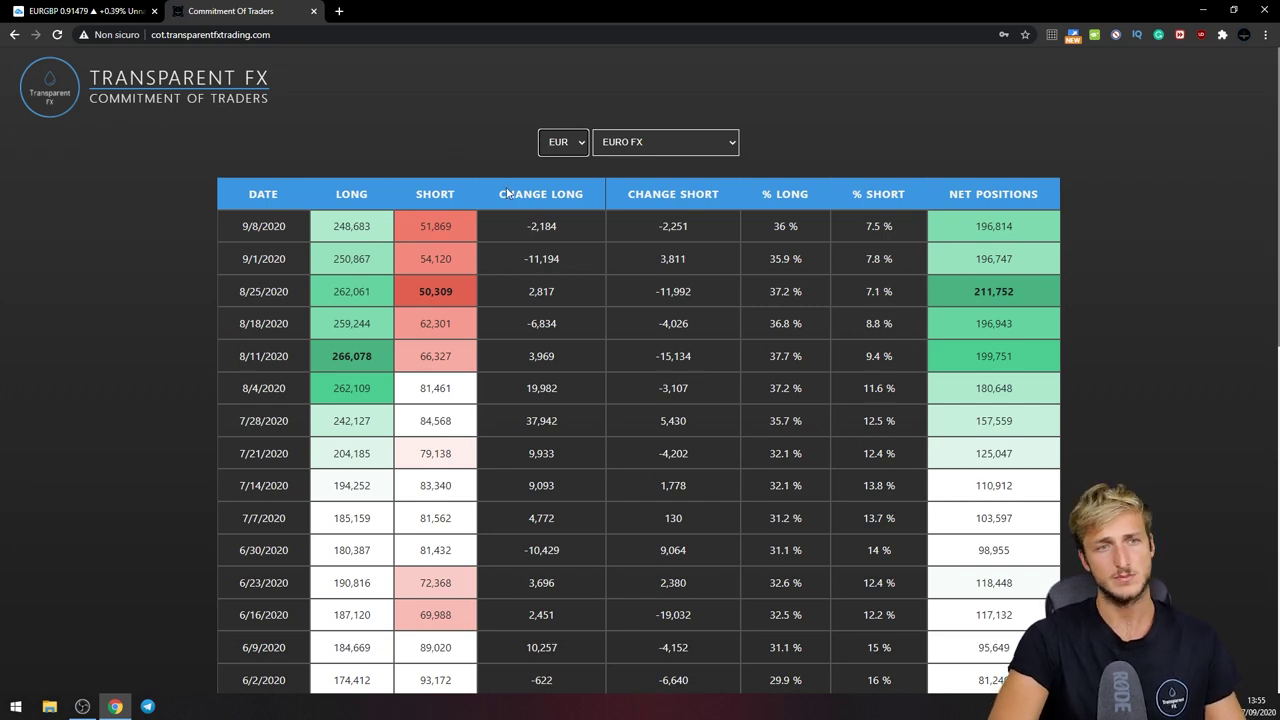
Examine the euro's lowest, highest and latest long positions and the recent changes in longs, and switch back to the EURGBP chart
scroll(398, 346, "down", 2)
scroll(398, 346, "down", 3)
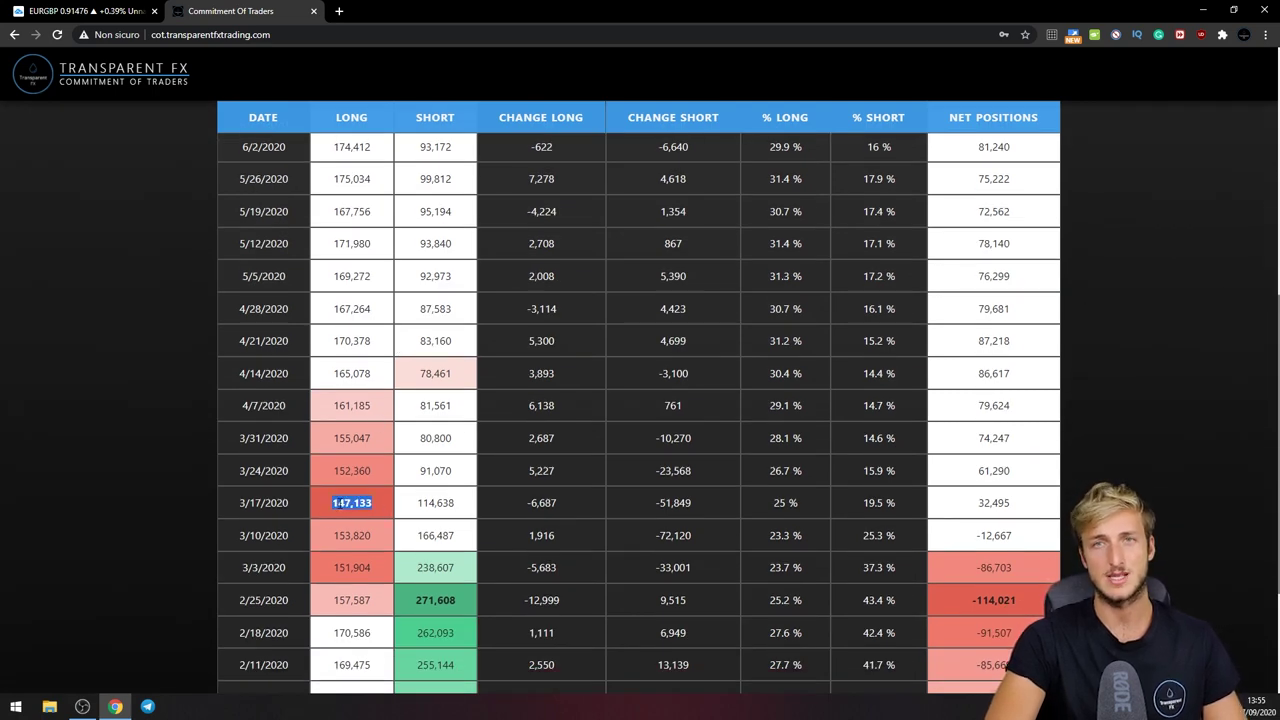
scroll(340, 502, "up", 6)
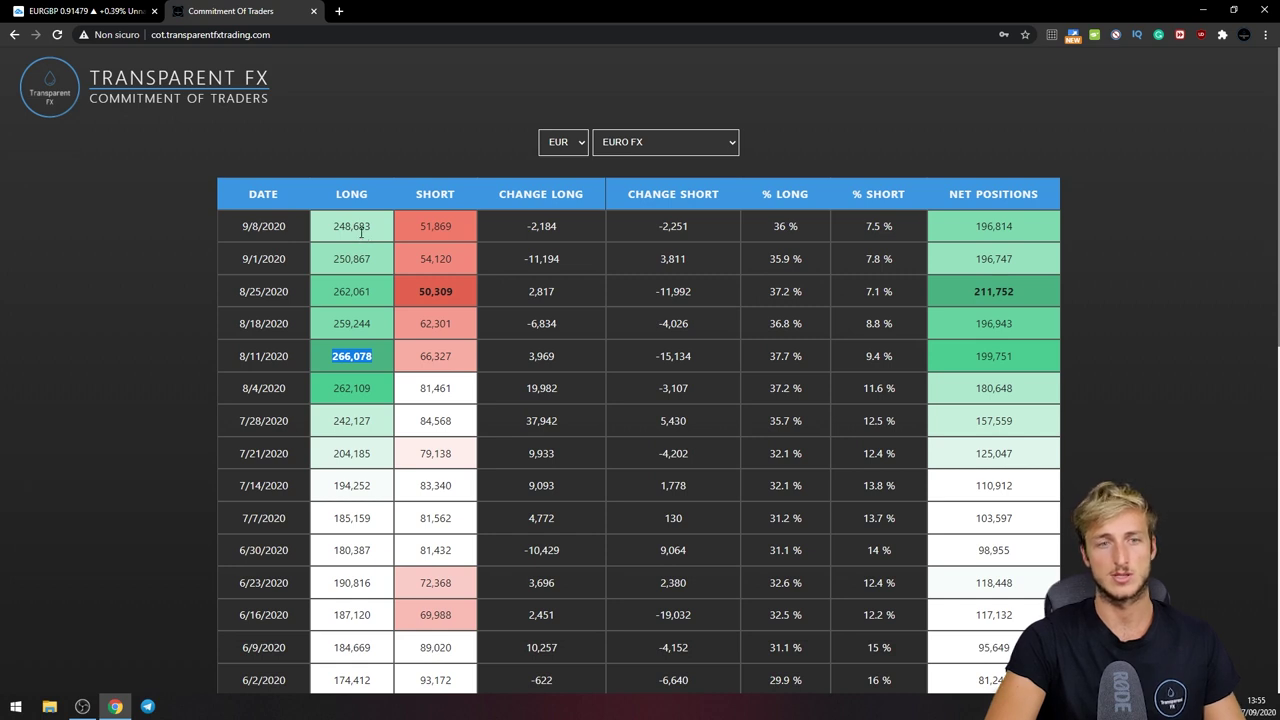
left_click_drag(528, 323, 558, 316)
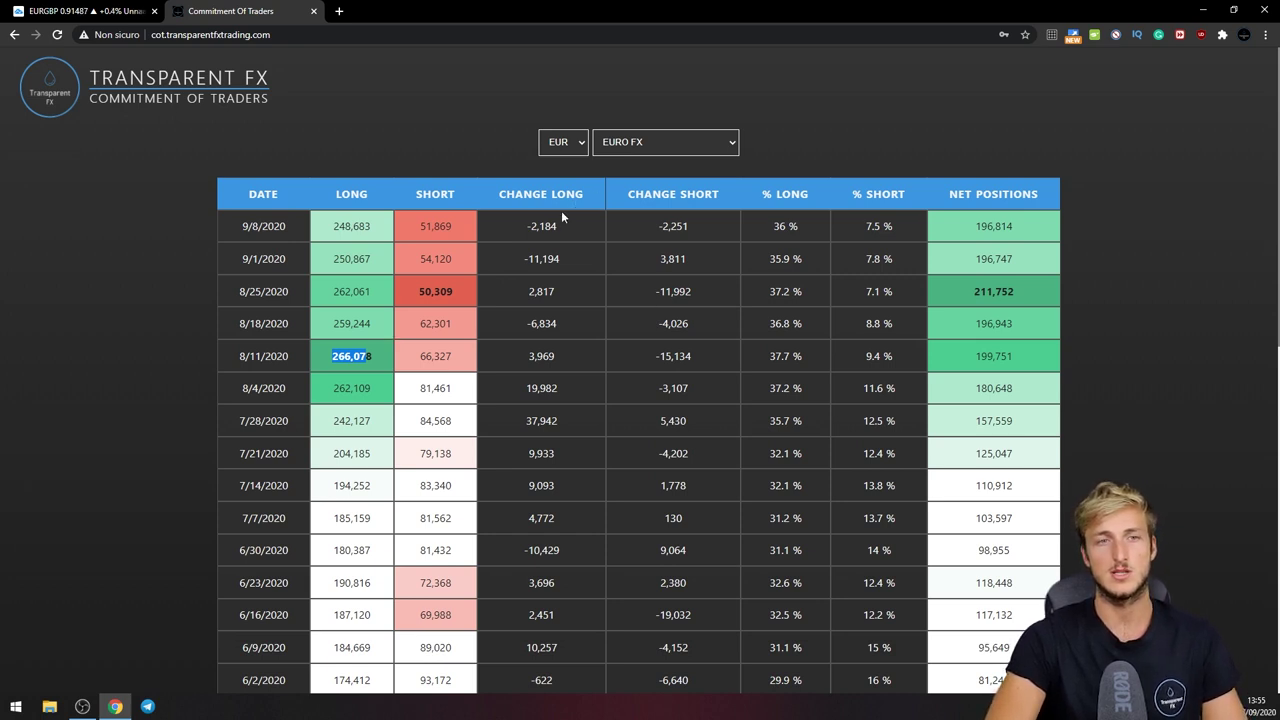
left_click_drag(526, 228, 562, 230)
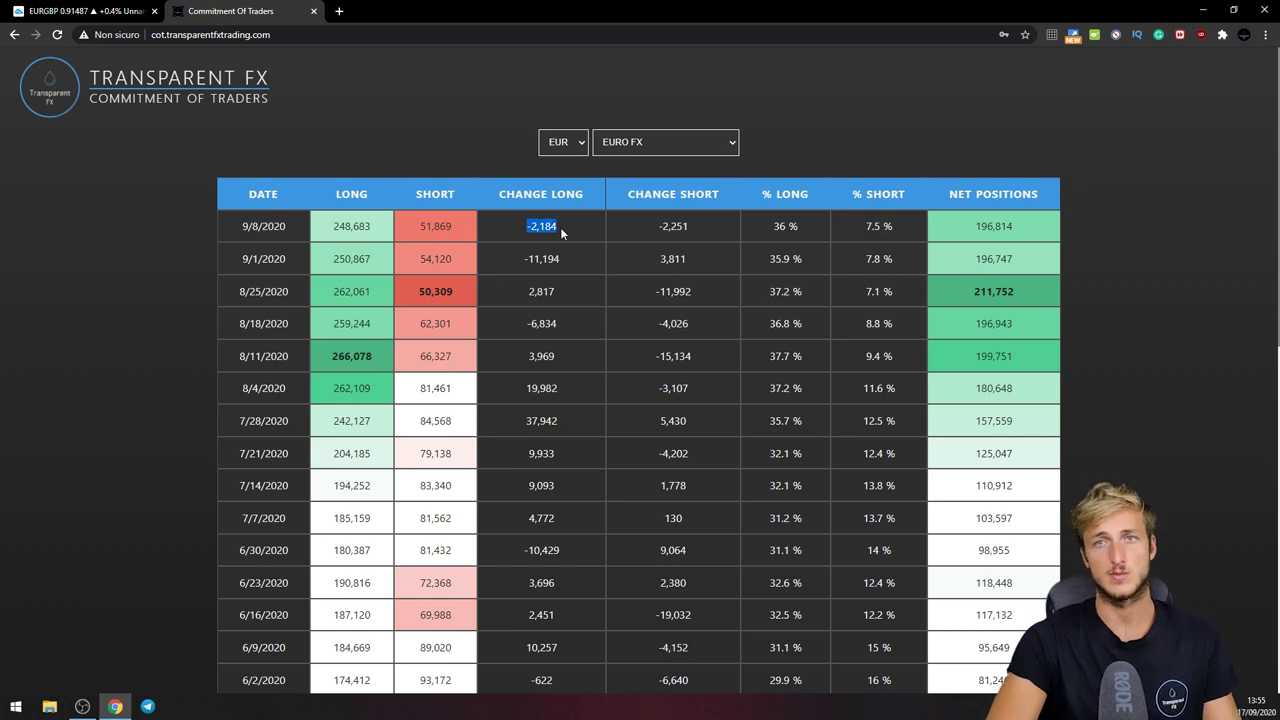
left_click(82, 11)
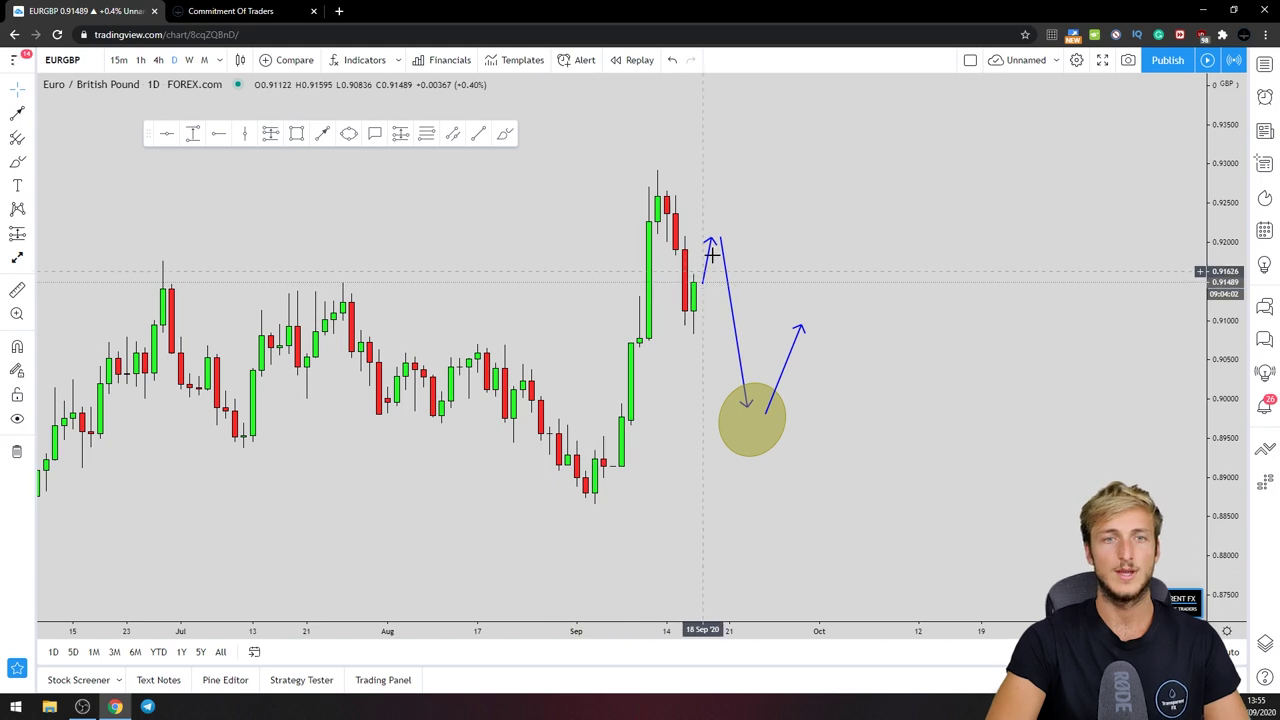
Brush the full projected path of rise, decline into the ellipse and rebound to about 0.911, and undo the stroke
left_click(505, 133)
mouse_move(703, 287)
left_mouse_down()
mouse_move(716, 228)
mouse_move(740, 408)
mouse_move(762, 408)
left_mouse_up()
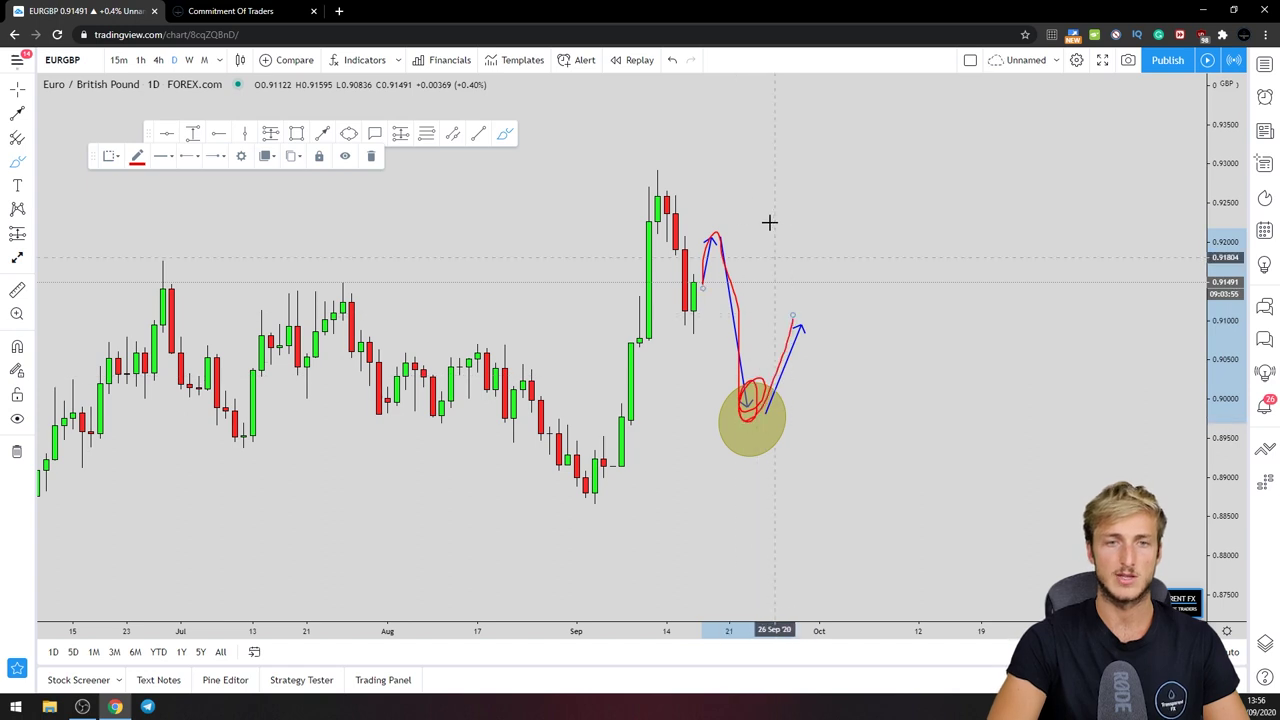
left_click(672, 60)
Brush an alternative rally from the latest candle to about 0.934 and another to about 0.931, deleting each stroke
mouse_move(703, 288)
left_mouse_down()
mouse_move(714, 216)
mouse_move(743, 186)
mouse_move(756, 140)
left_mouse_up()
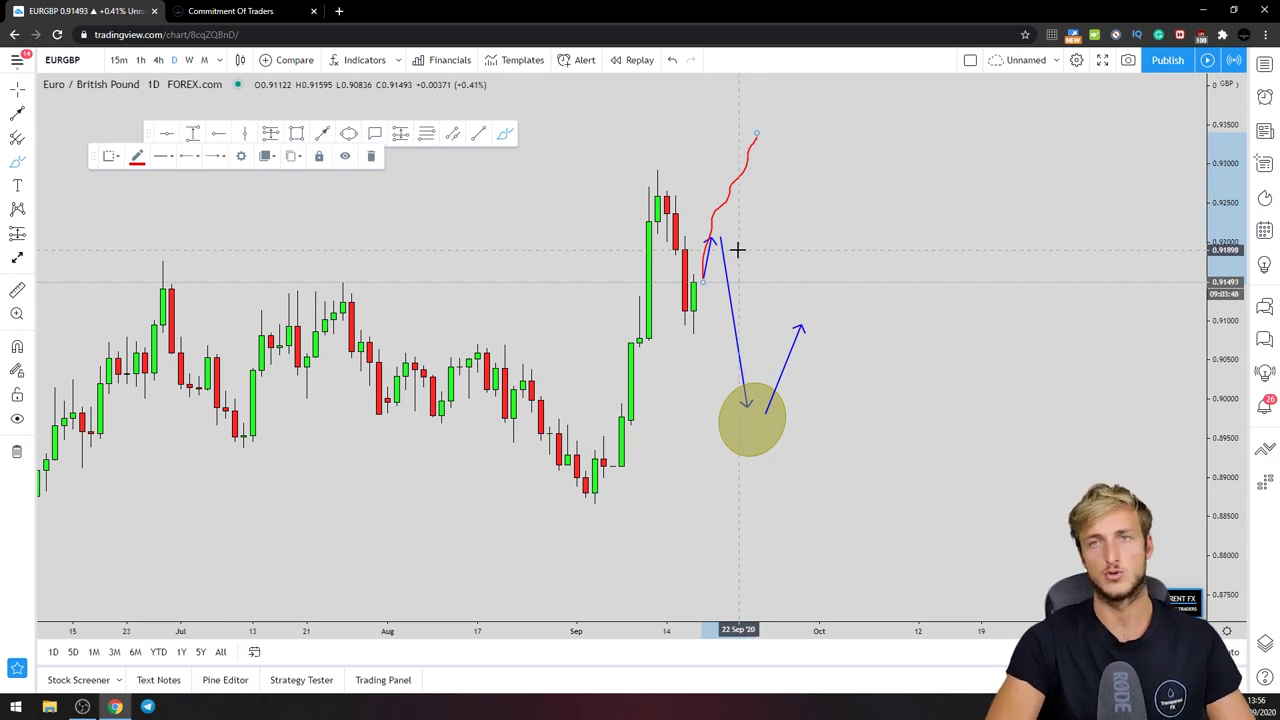
left_click(371, 156)
left_click_drag(700, 286, 733, 150)
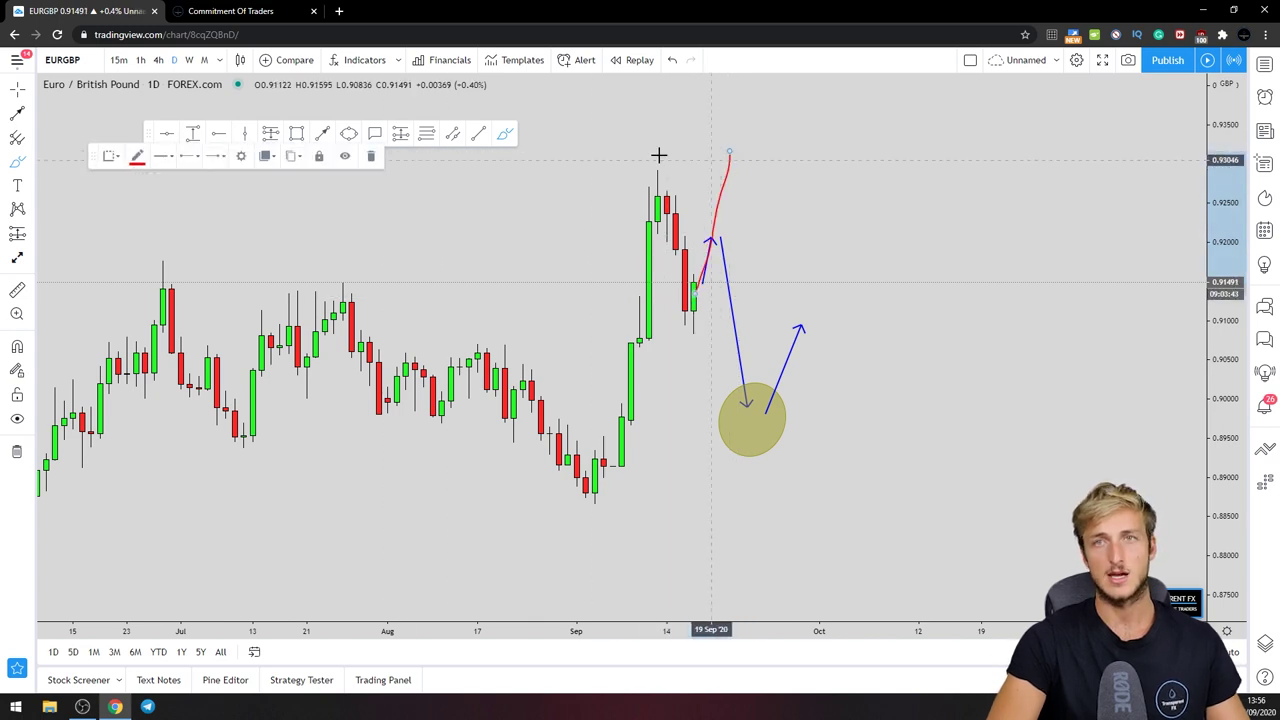
left_click(371, 156)
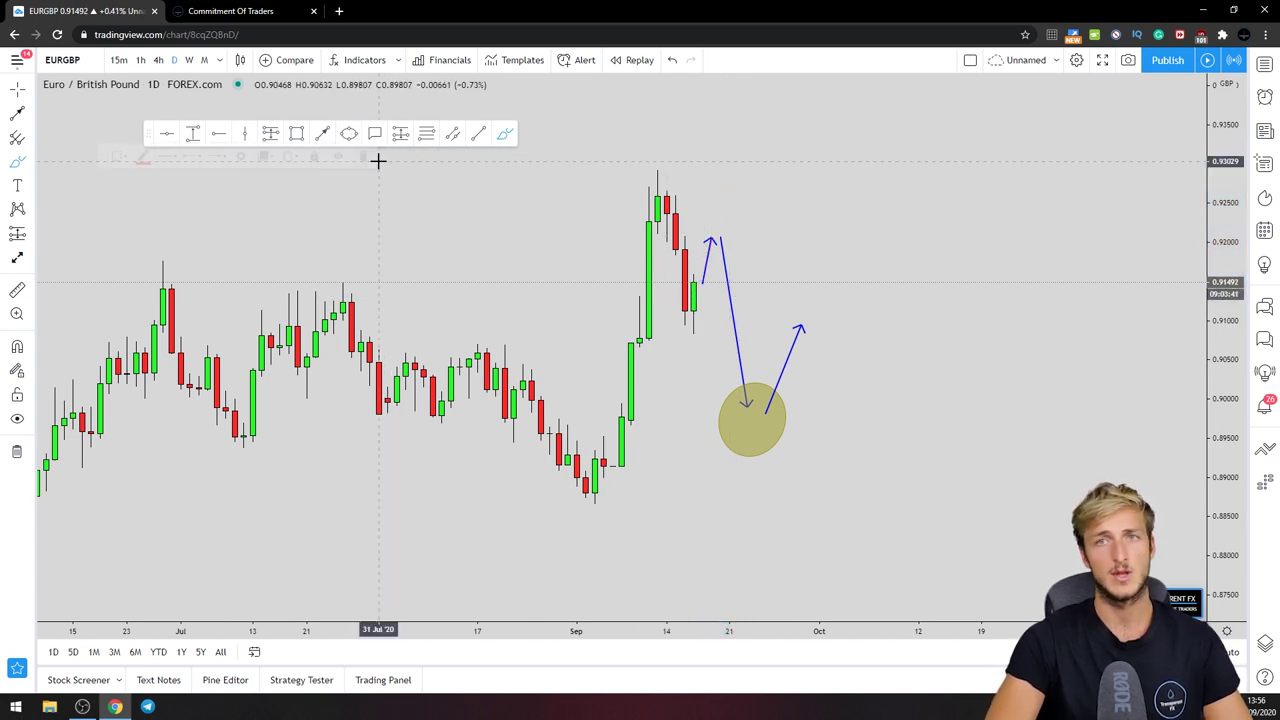